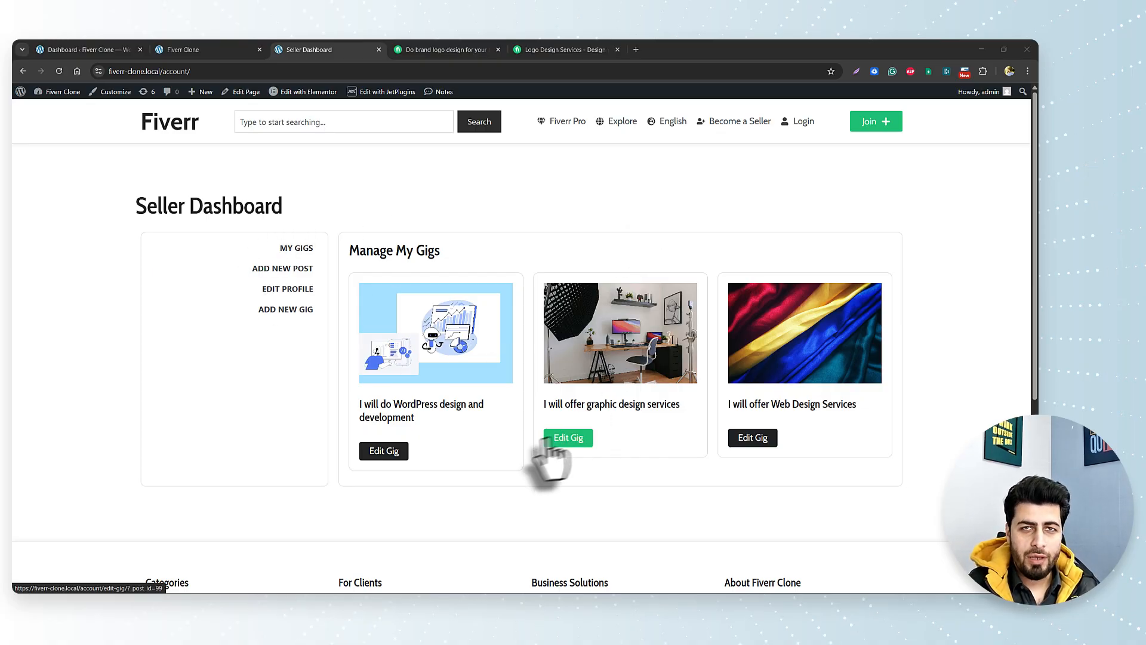
Step: Open the WordPress design and development gig on the site and review its page content and Basic, Standard and Premium pricing tiers
click(192, 49)
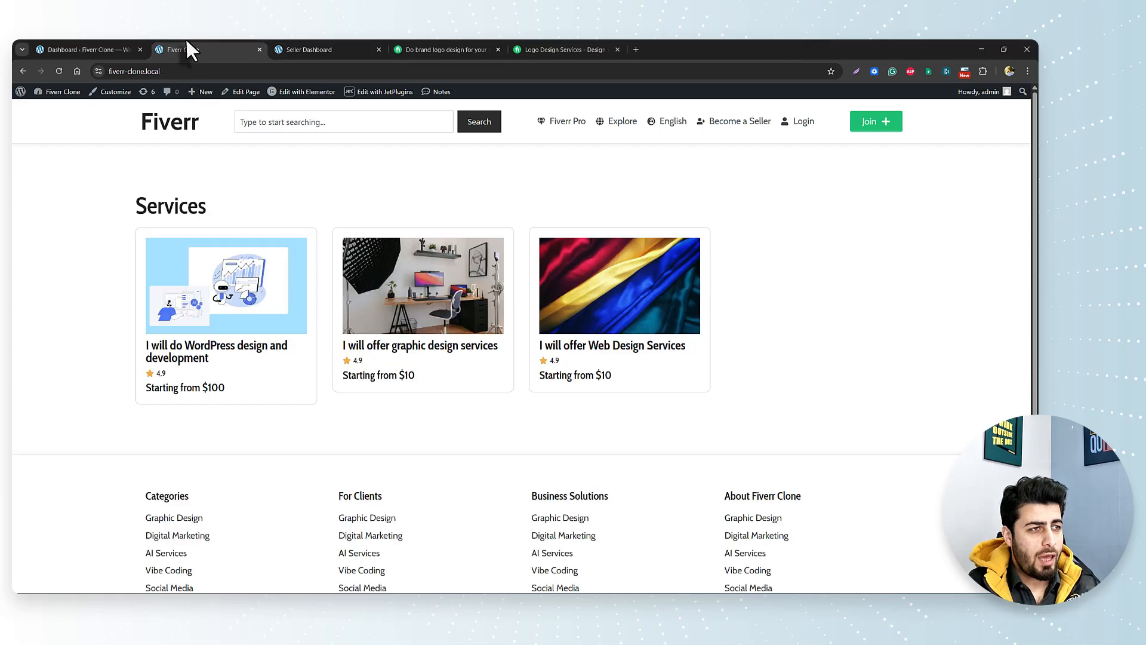
click(236, 353)
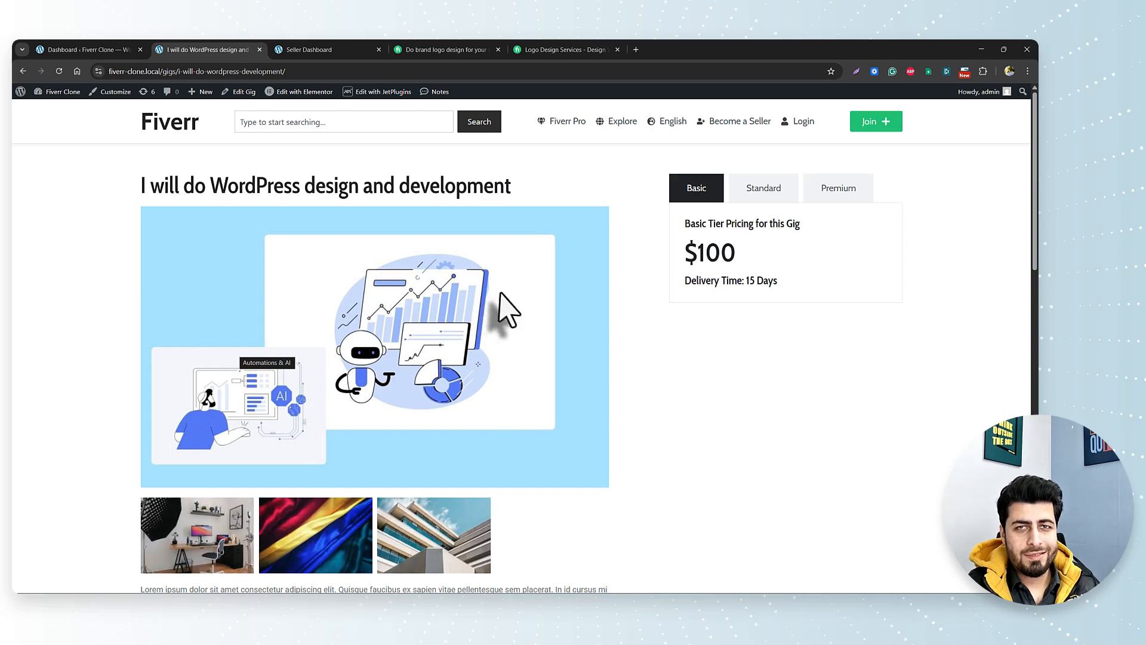
scroll(510, 332, down, 6)
scroll(507, 328, down, 5)
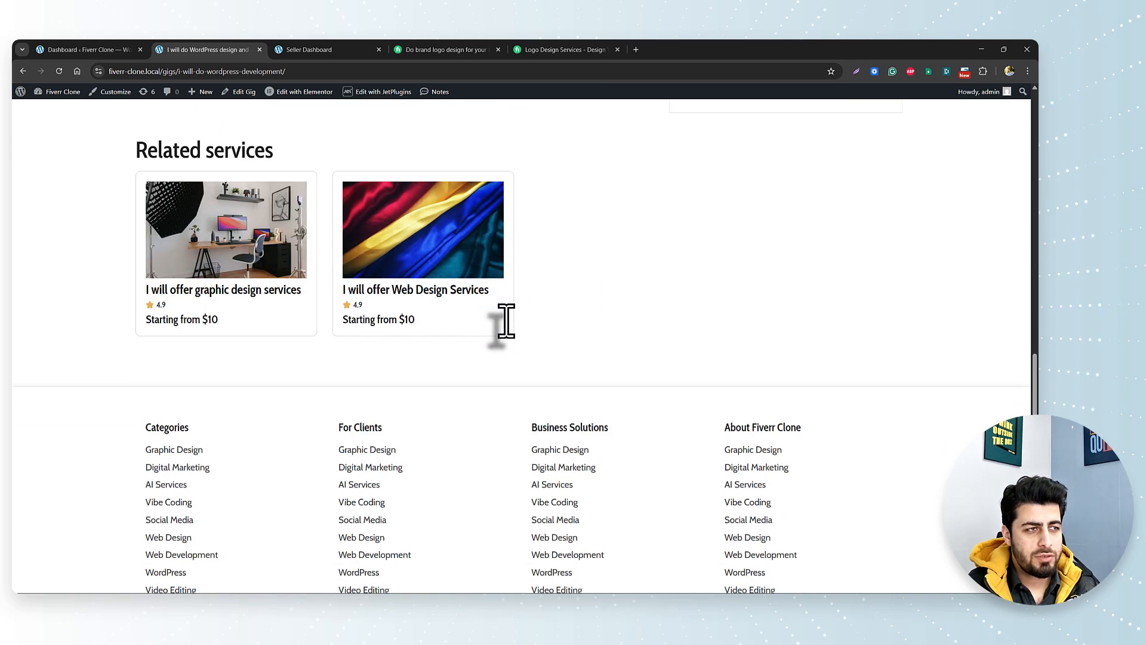
scroll(504, 326, up, 10)
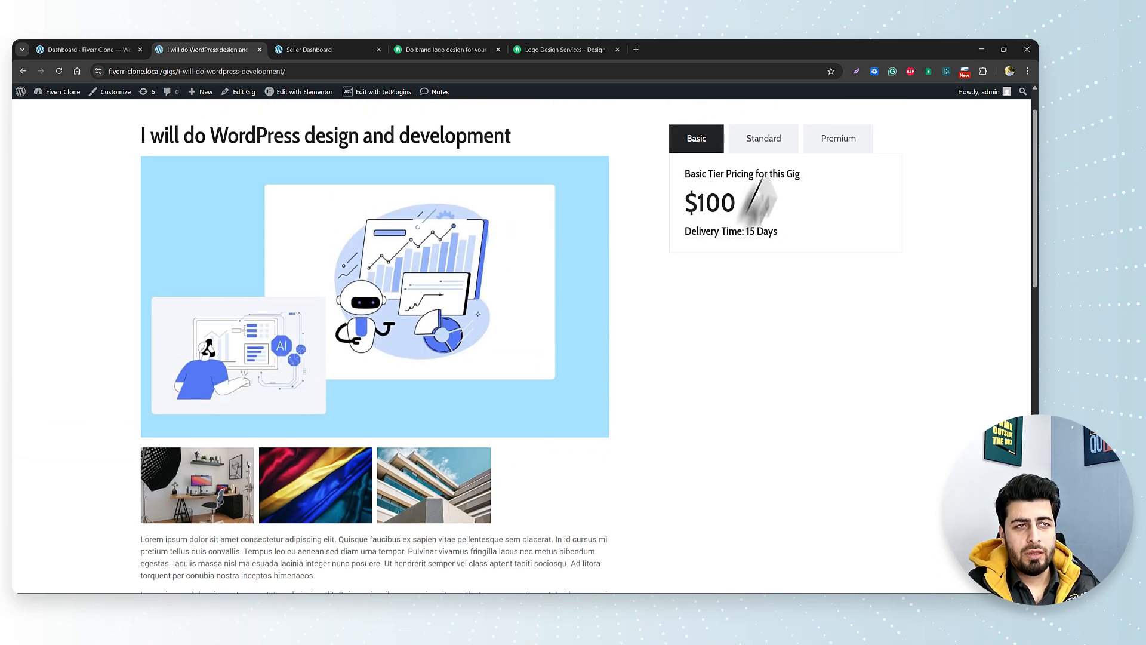
click(767, 142)
click(827, 143)
click(705, 148)
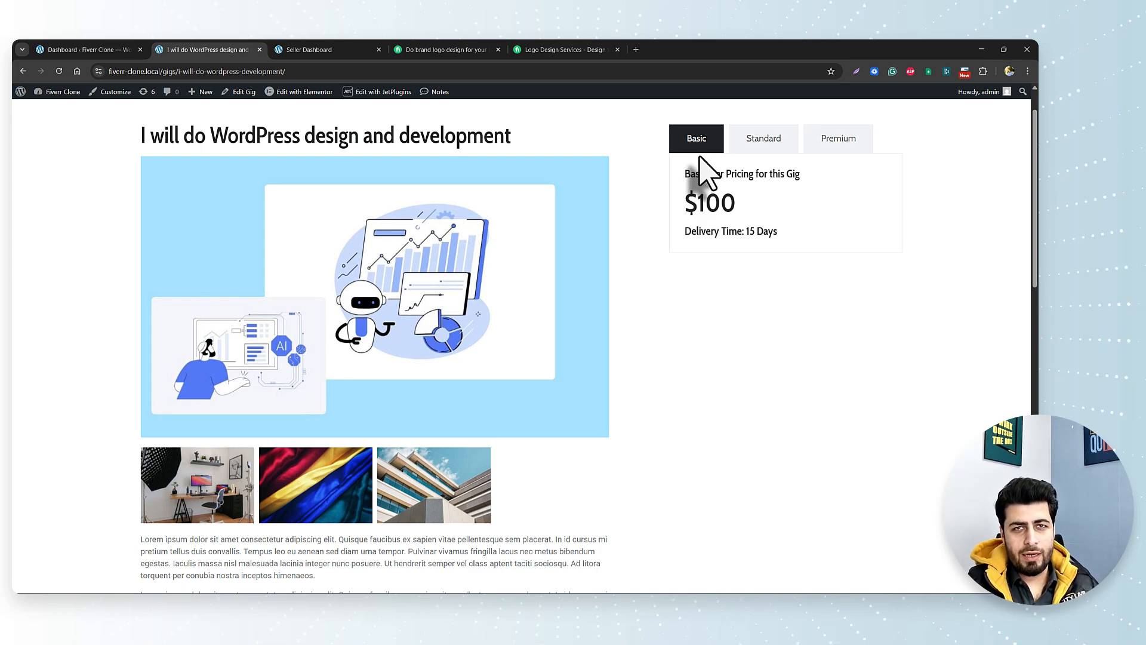
Step: Return to the WordPress admin dashboard and open JetEngine's list of relations
click(87, 50)
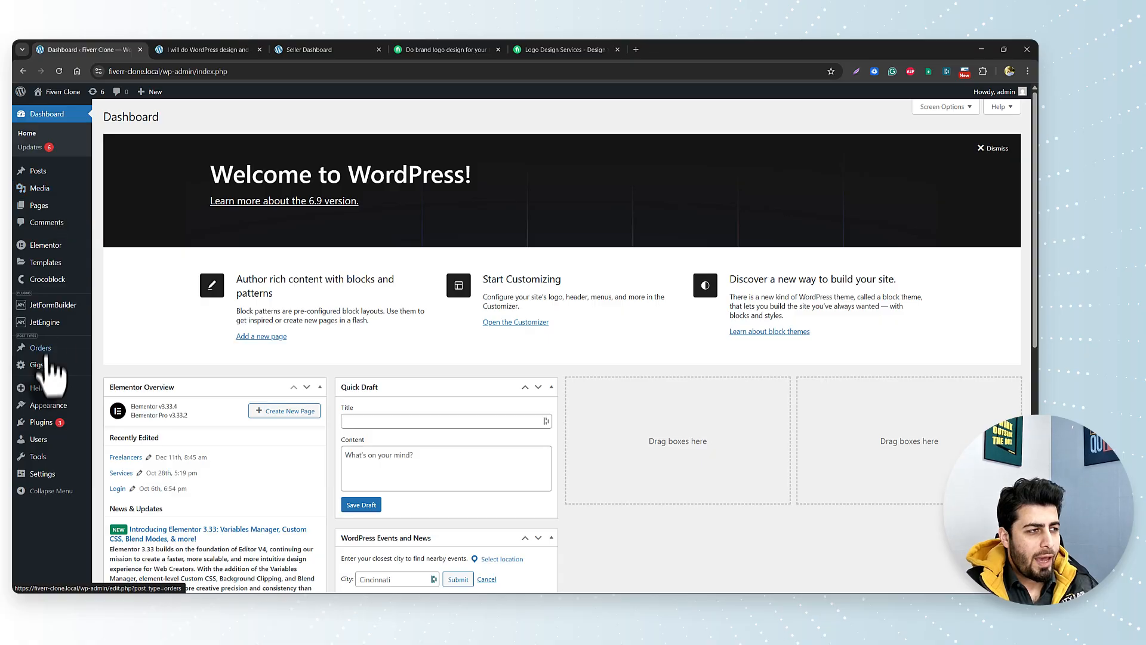
mouse_move(41, 352)
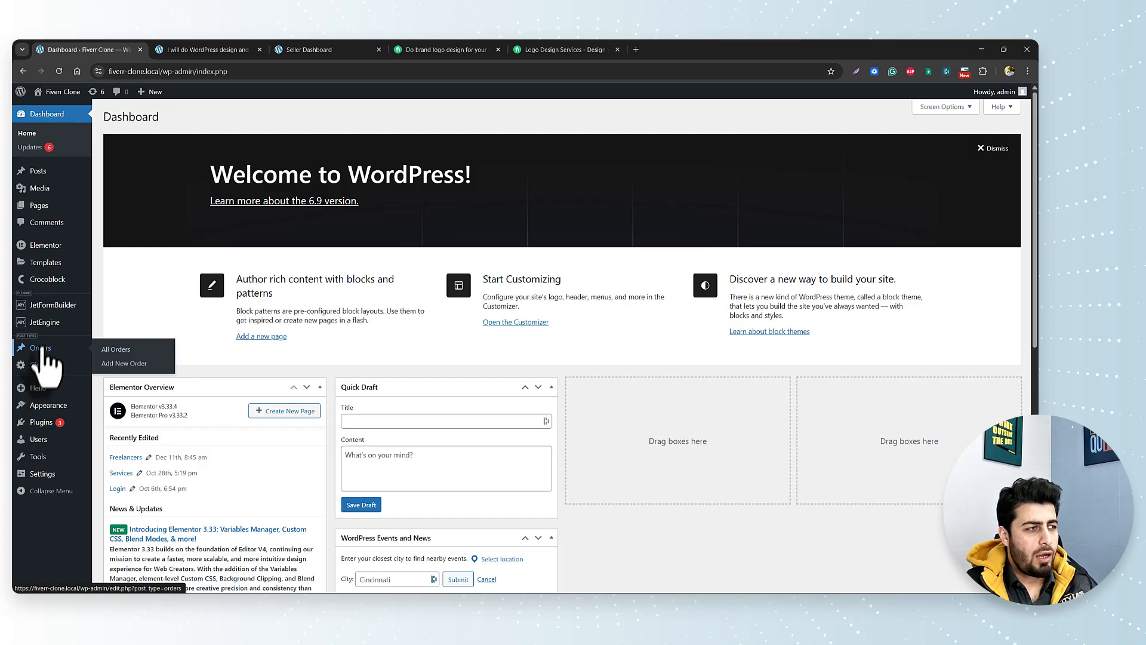
mouse_move(45, 326)
click(119, 394)
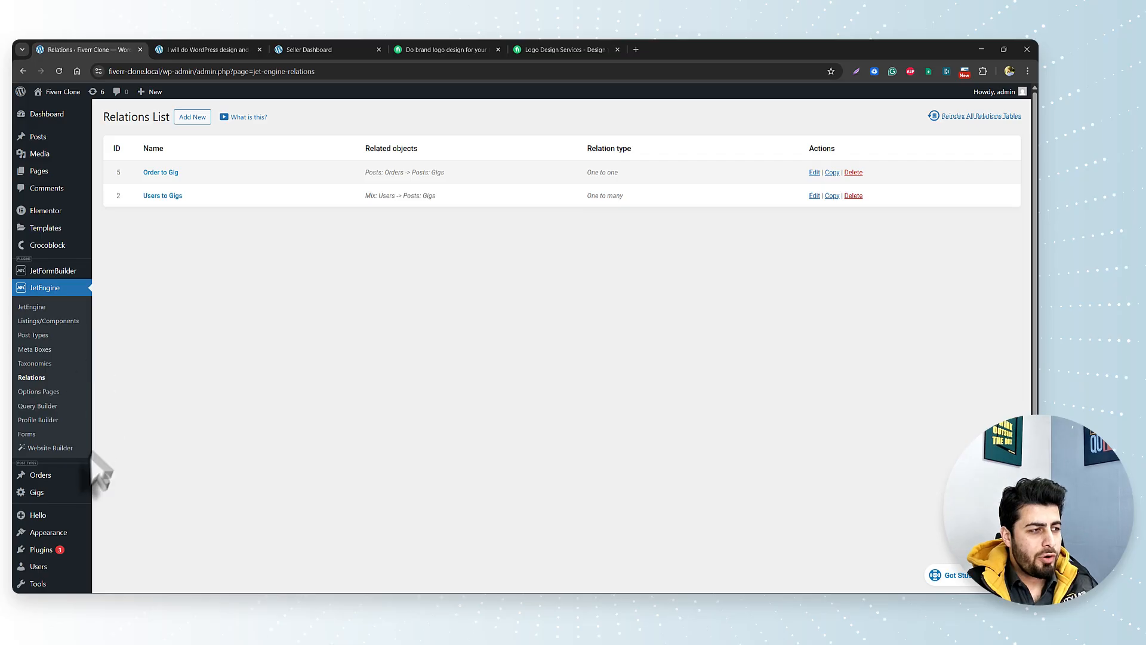
Step: Create a new JetFormBuilder form titled "Gig Order Form", starting from scratch
mouse_move(59, 273)
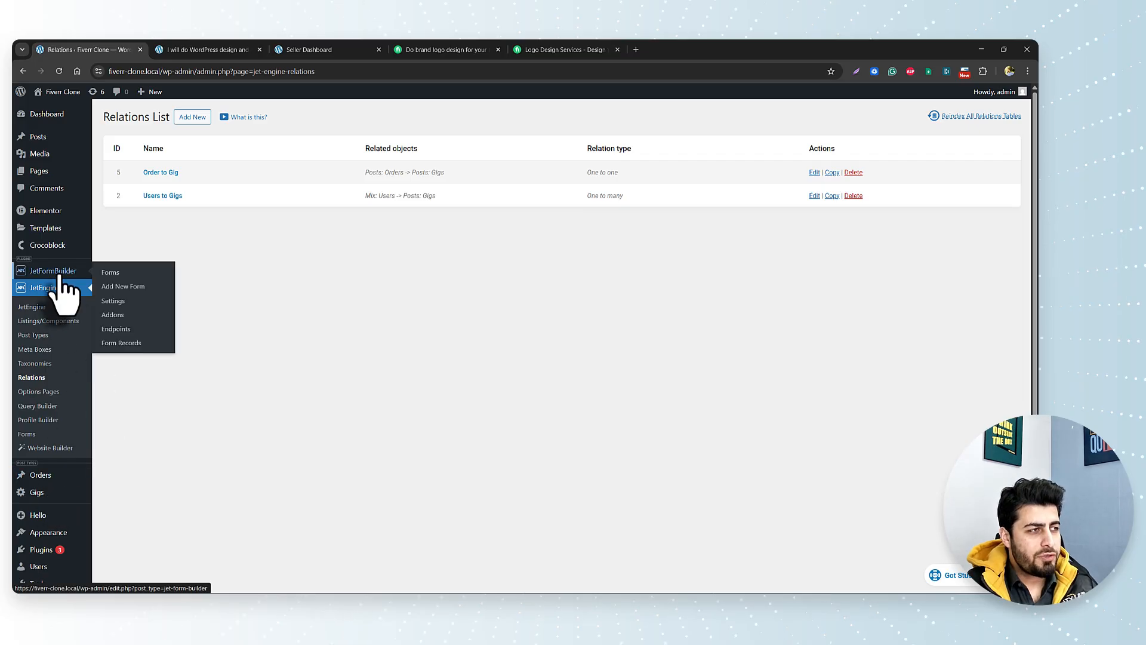
click(117, 287)
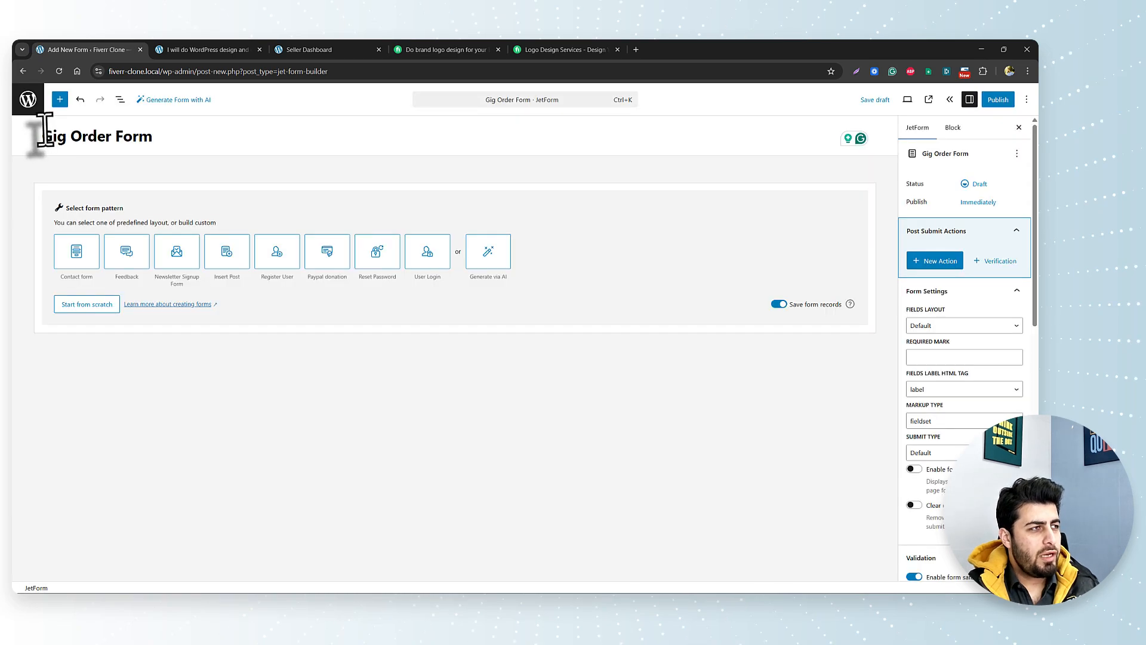
click(86, 304)
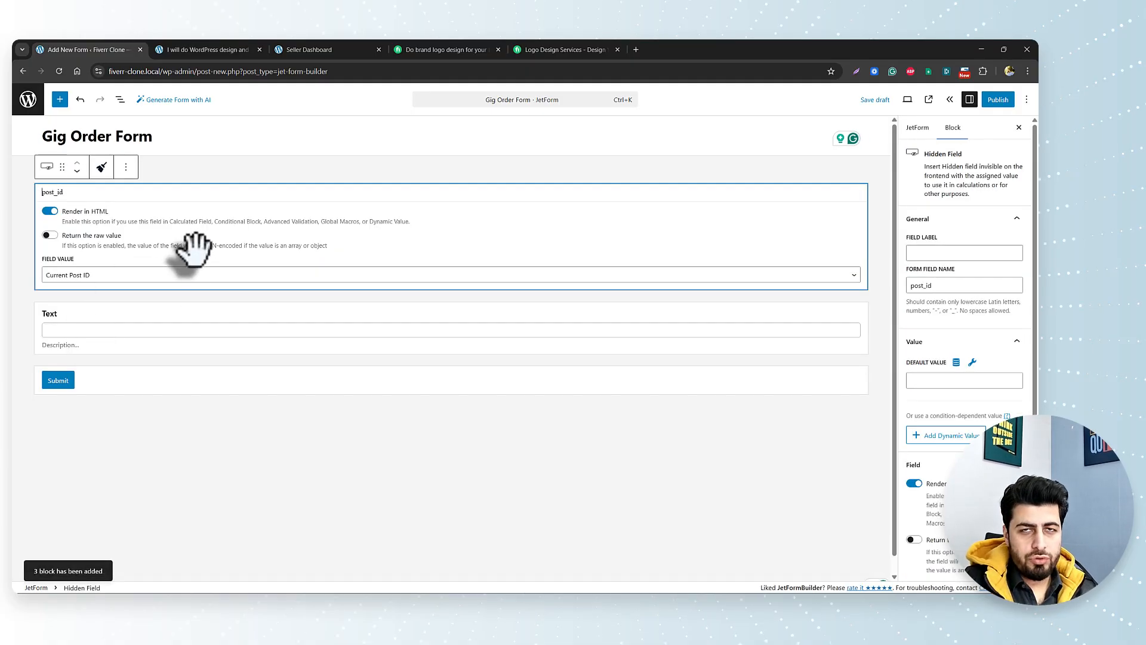
Step: Open JetEngine's Order Details meta box from the site's dashboard and examine its meta fields, including the Order Gig settings
click(193, 49)
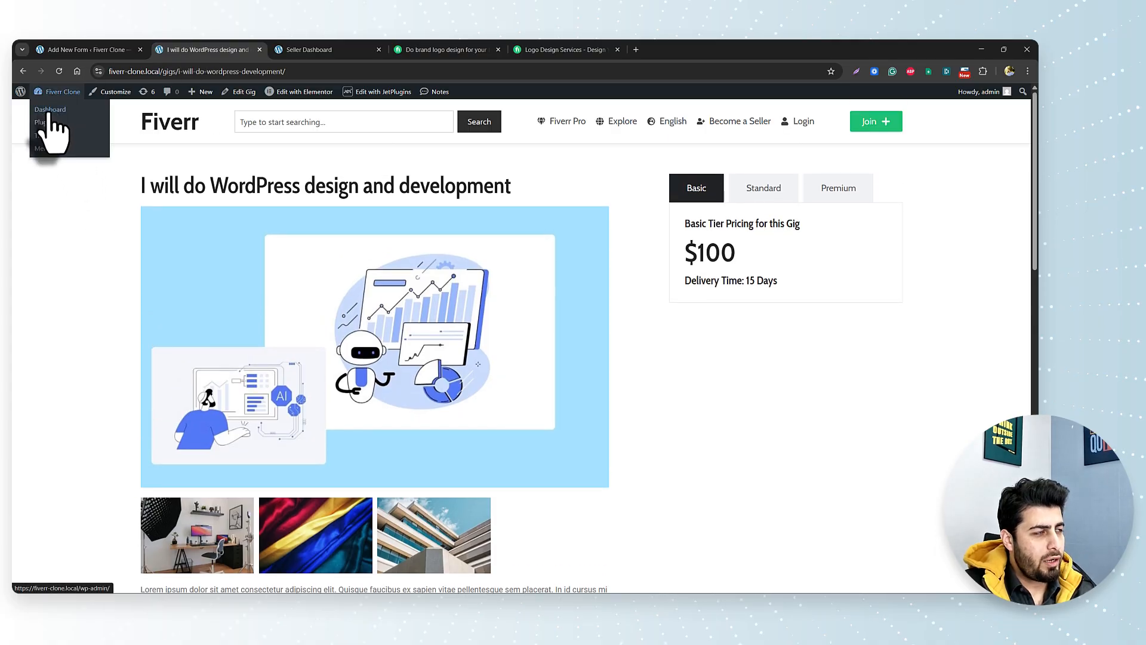
click(50, 111)
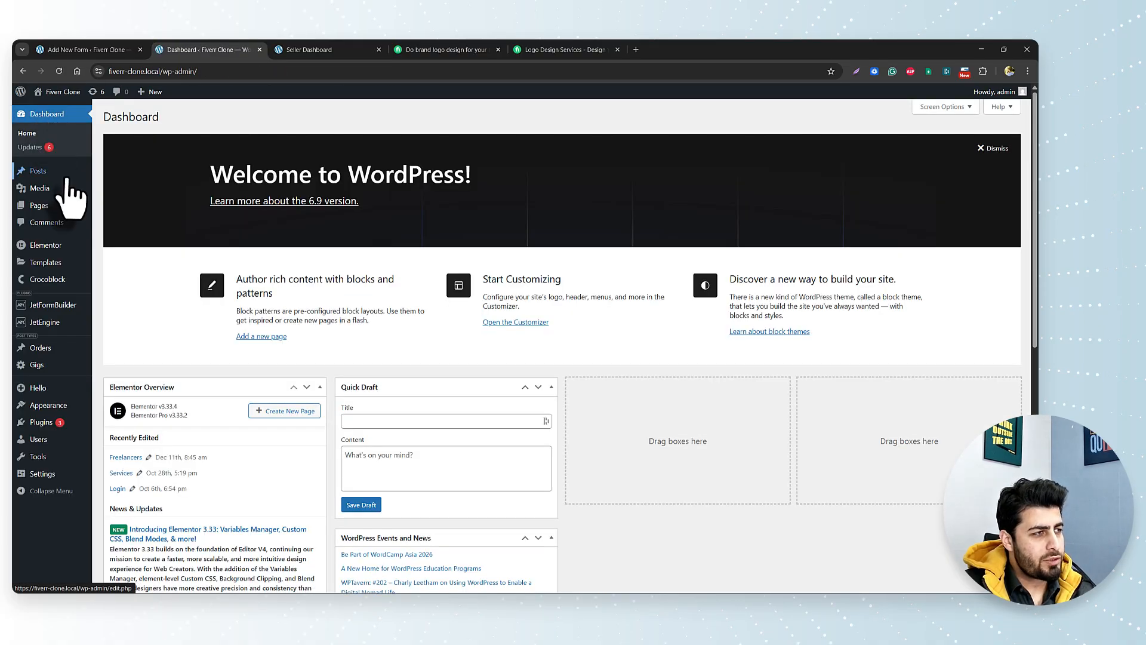
mouse_move(42, 351)
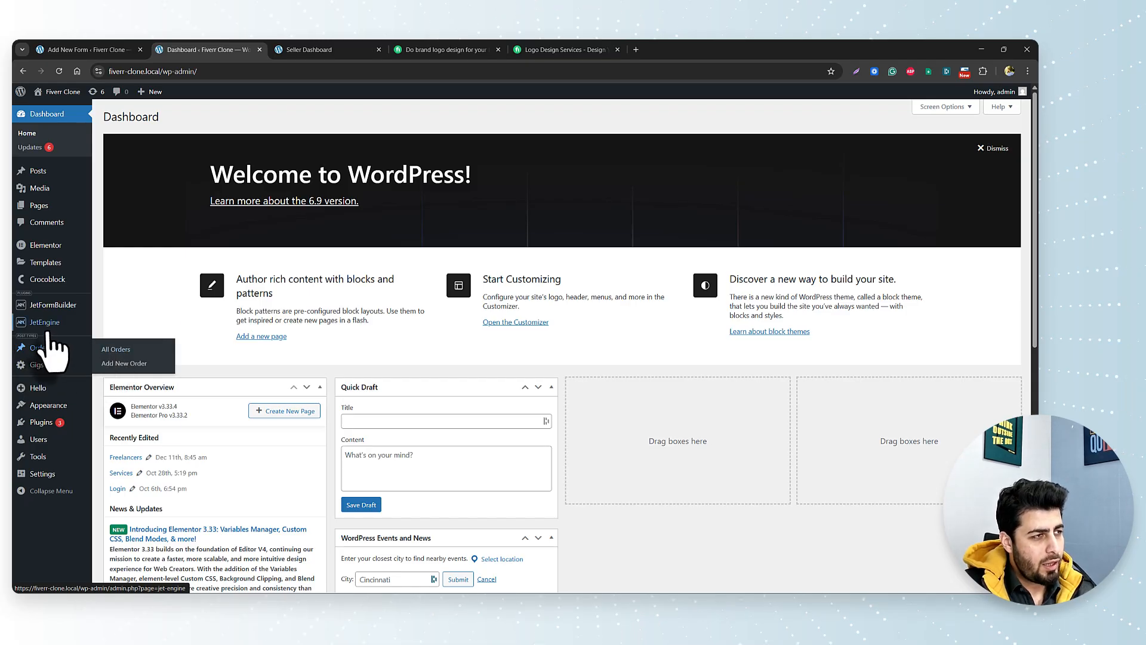
mouse_move(54, 325)
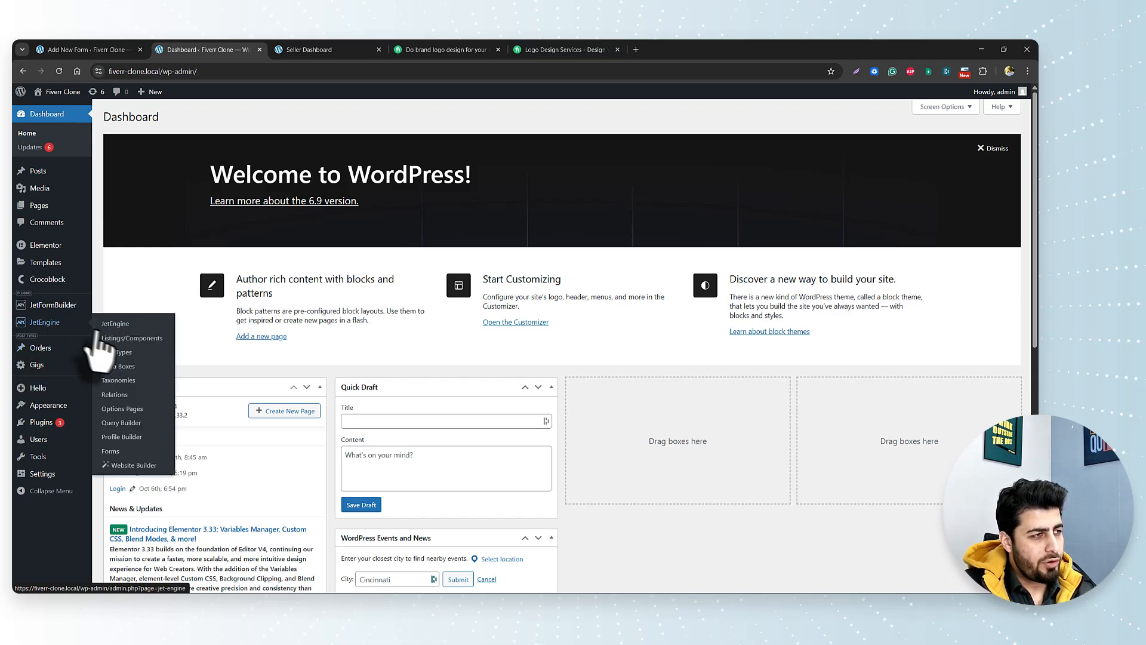
click(118, 368)
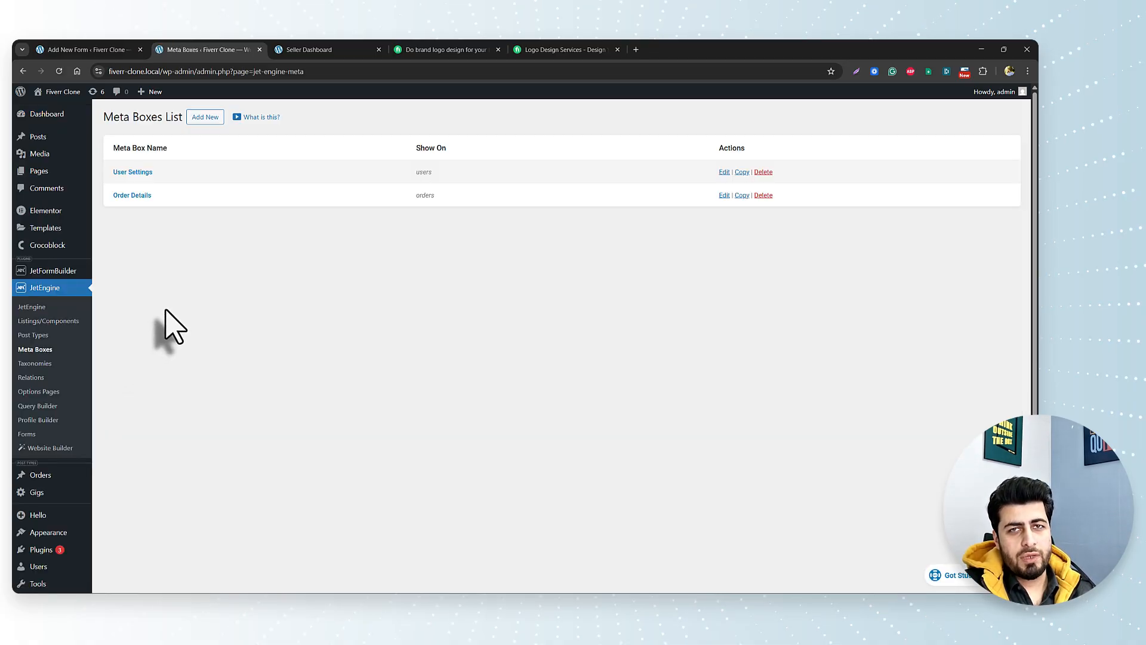
click(129, 196)
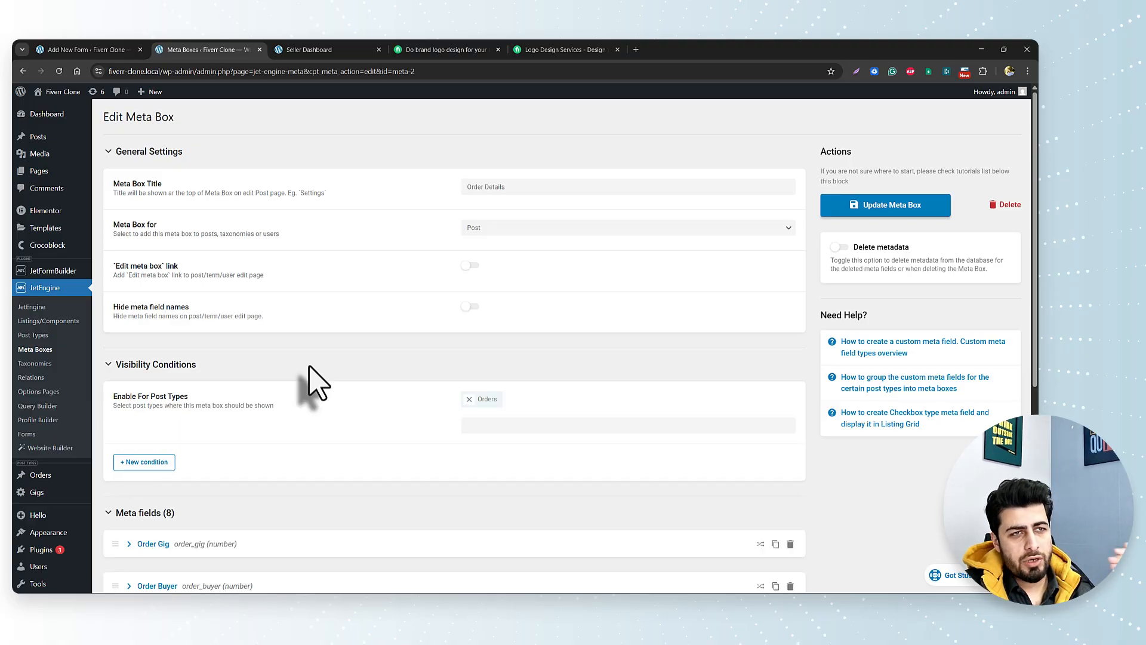
scroll(316, 416, down, 4)
scroll(322, 430, down, 2)
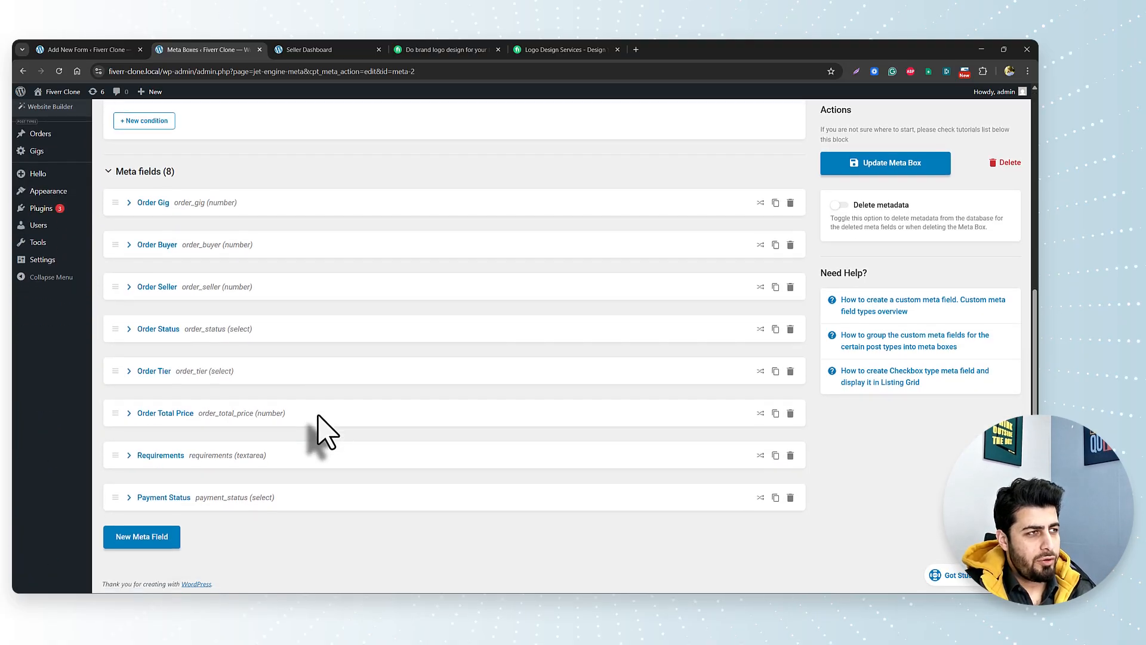
click(129, 203)
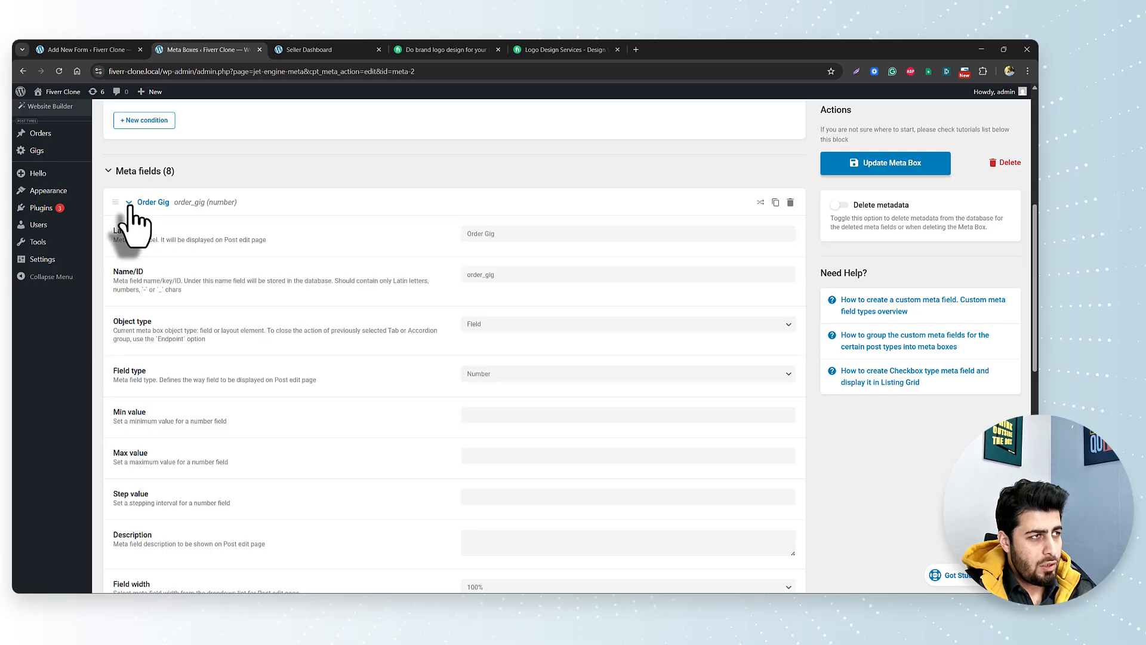
click(129, 203)
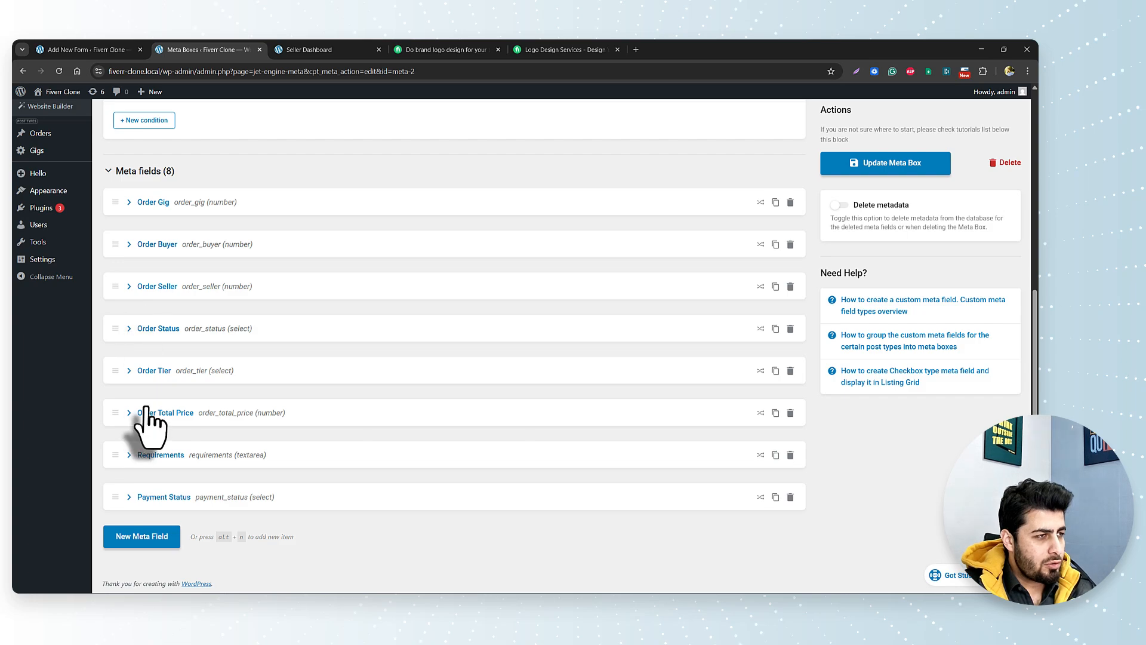
Step: Relabel the Gig Order Form's text field as "Gig Pricing Tier" and transform it into a Radio Field
click(108, 47)
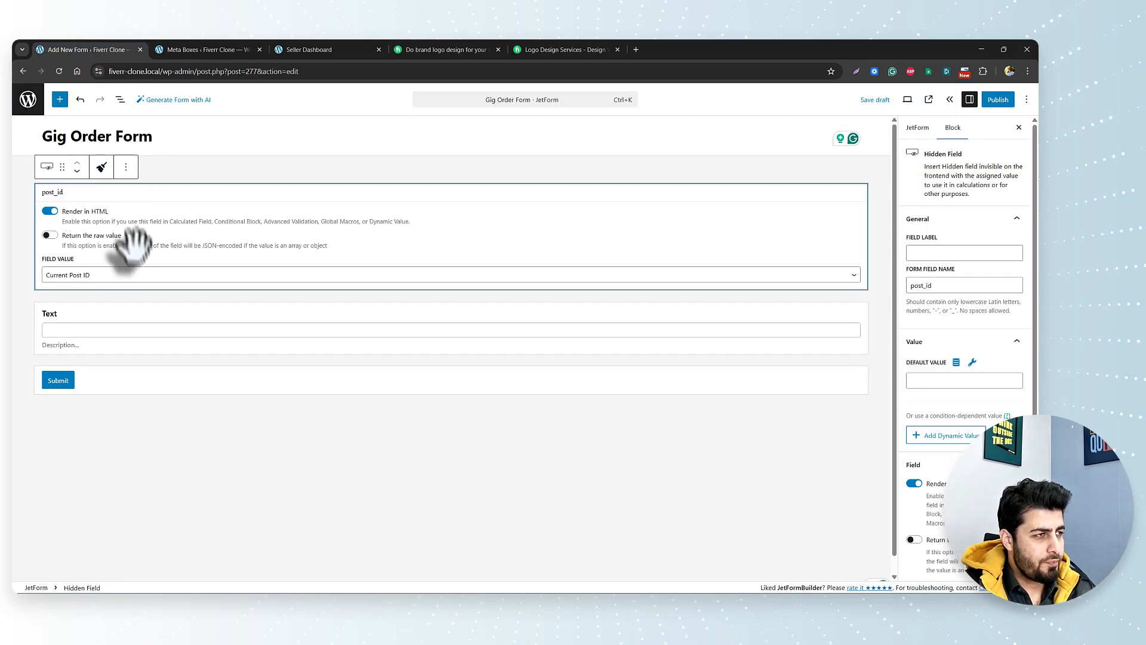
click(89, 317)
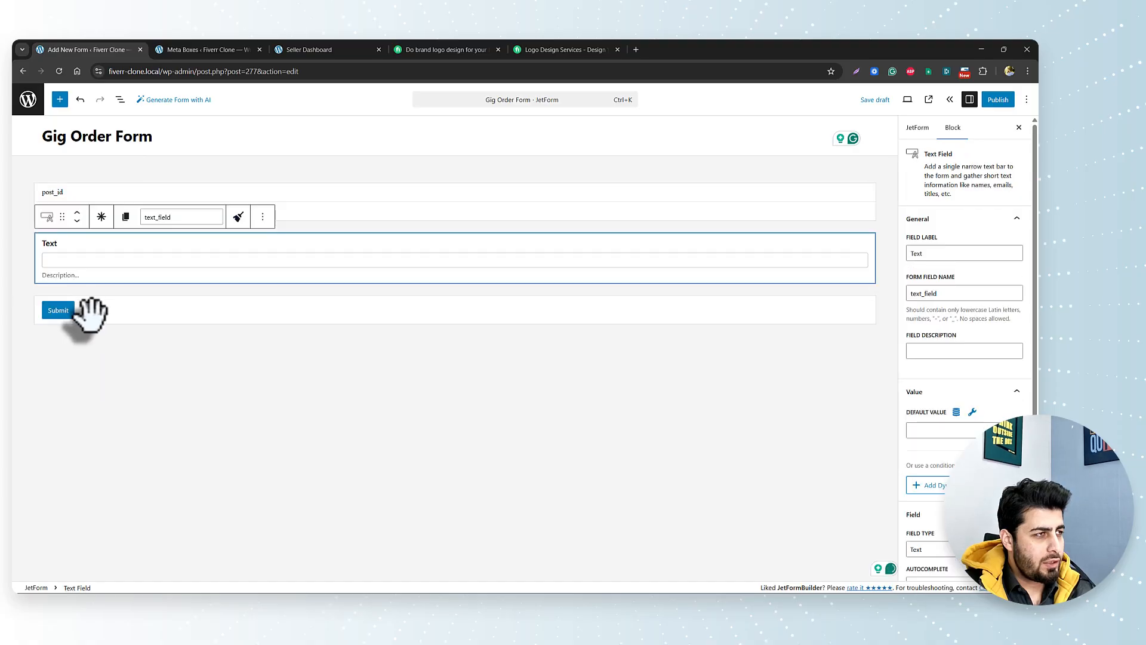
double_click(53, 243)
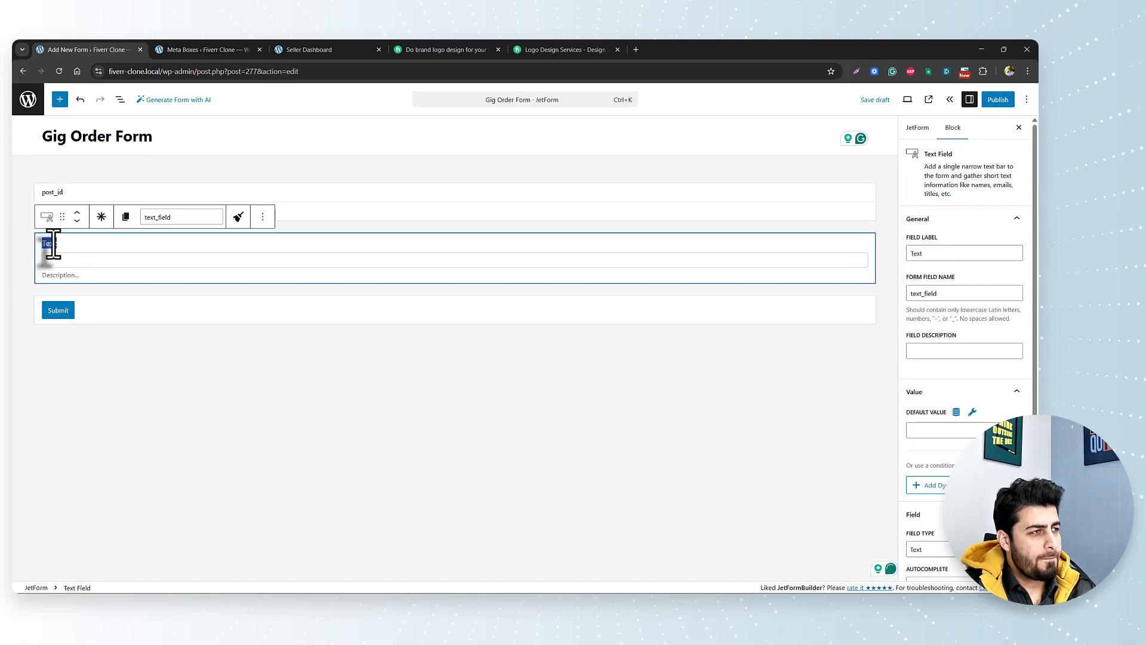
text(Gig Pricing Tier)
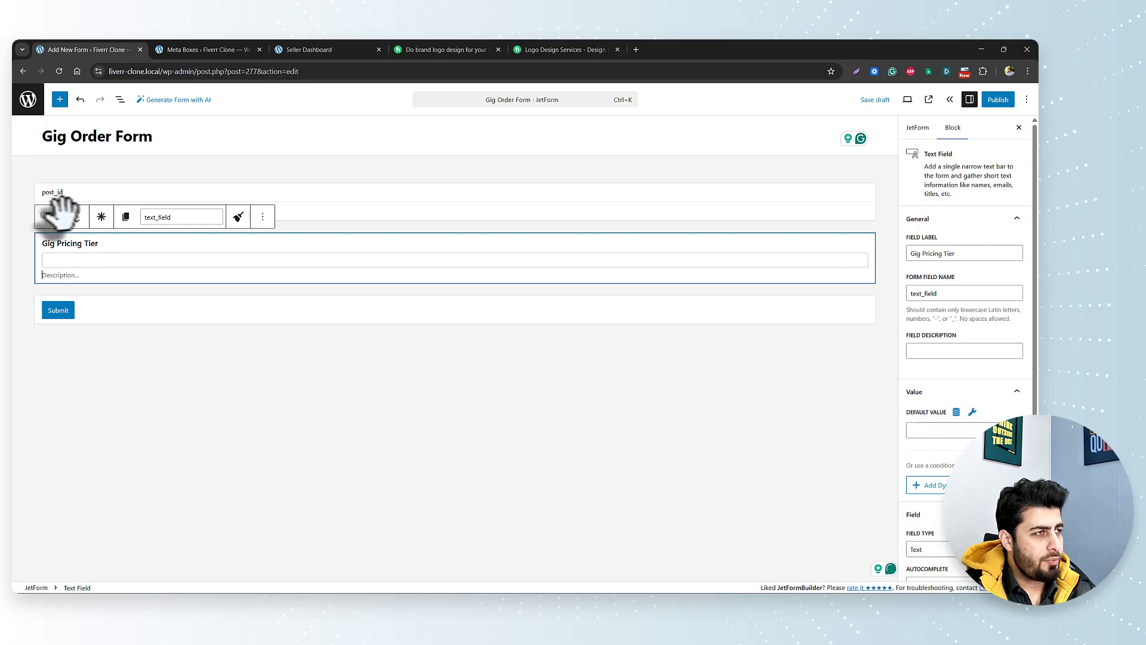
click(48, 218)
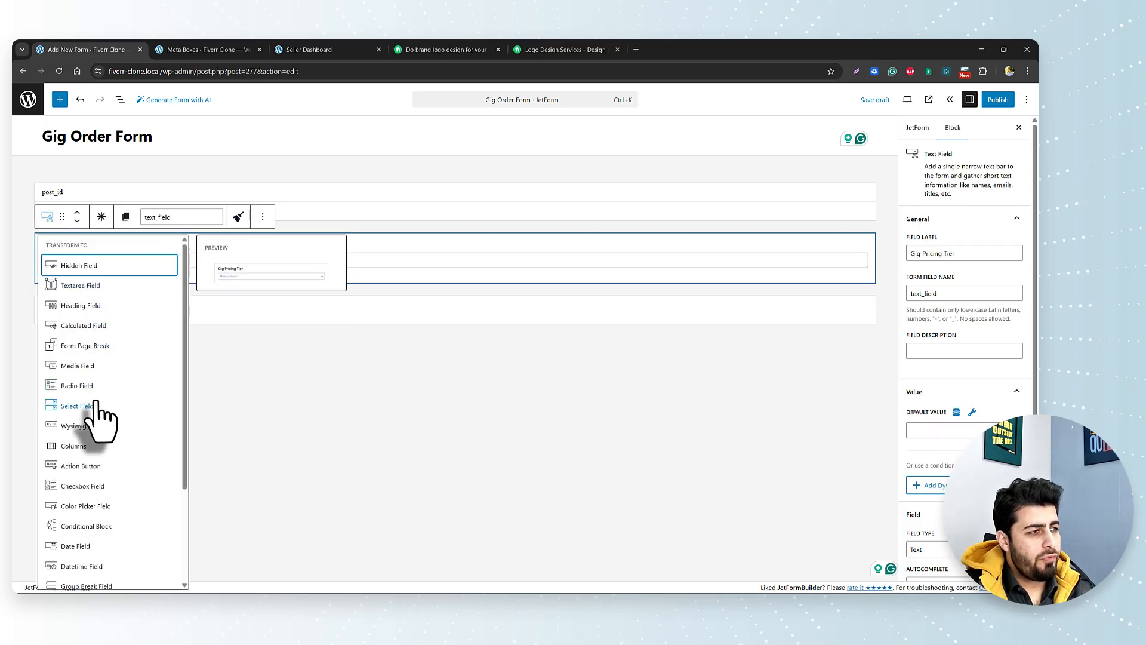
click(77, 385)
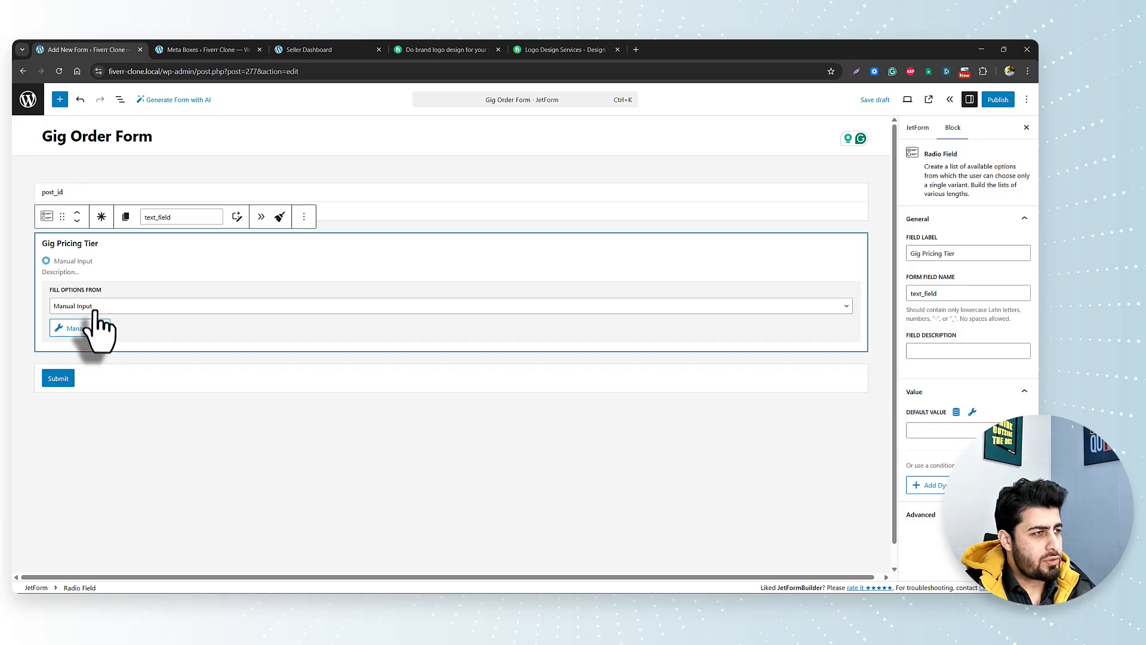
Step: Give the Gig Pricing Tier field three manual options labelled Basic, Standard and Premium, and save them
click(84, 328)
click(268, 335)
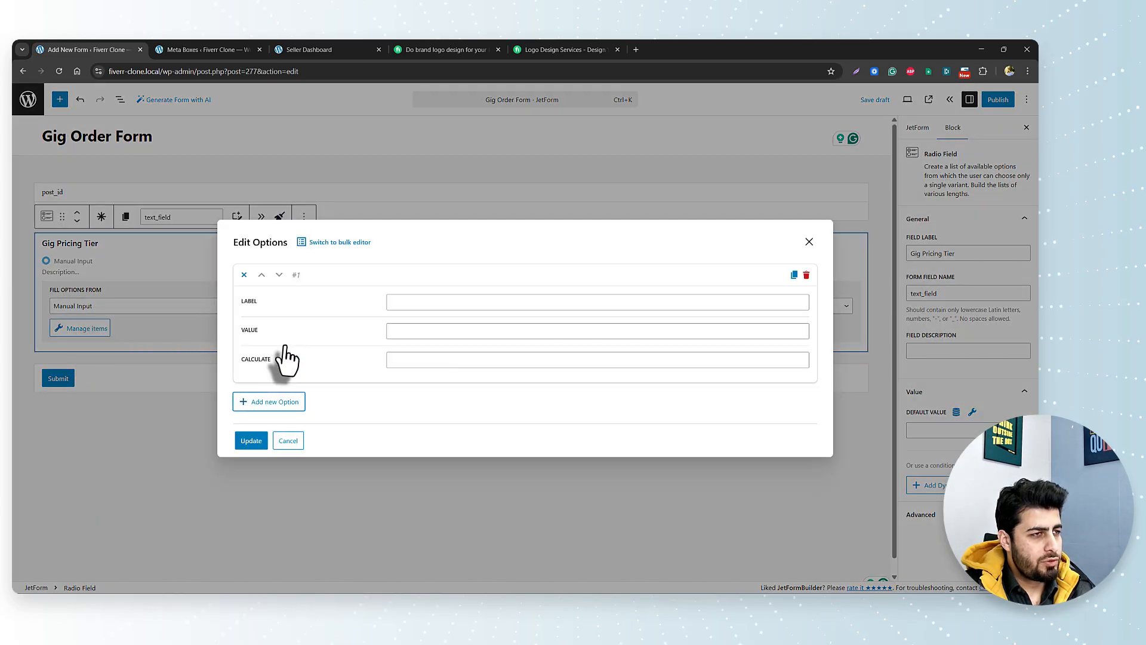
click(417, 305)
text(Basic)
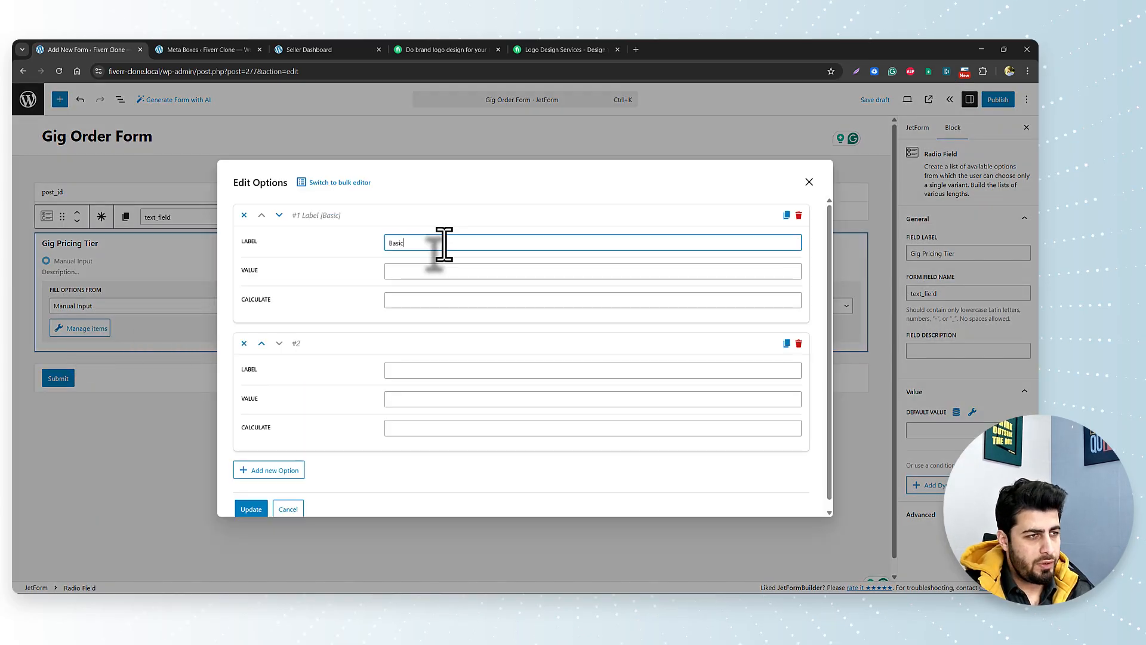
click(419, 371)
text(Standard)
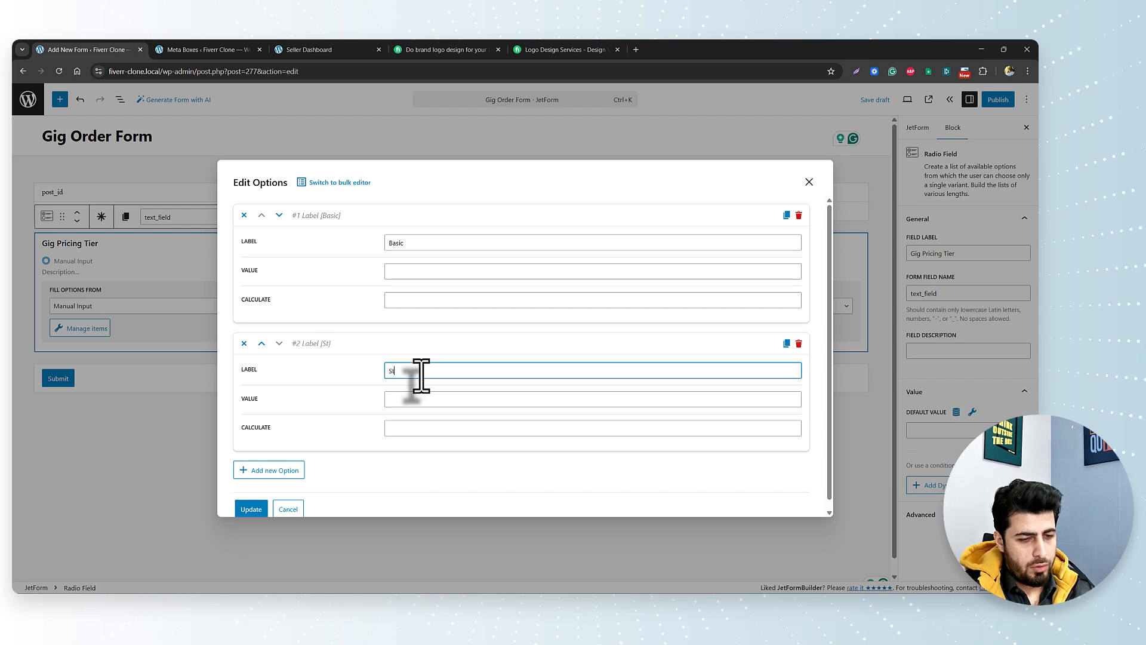
click(269, 470)
scroll(430, 424, down, 2)
click(454, 398)
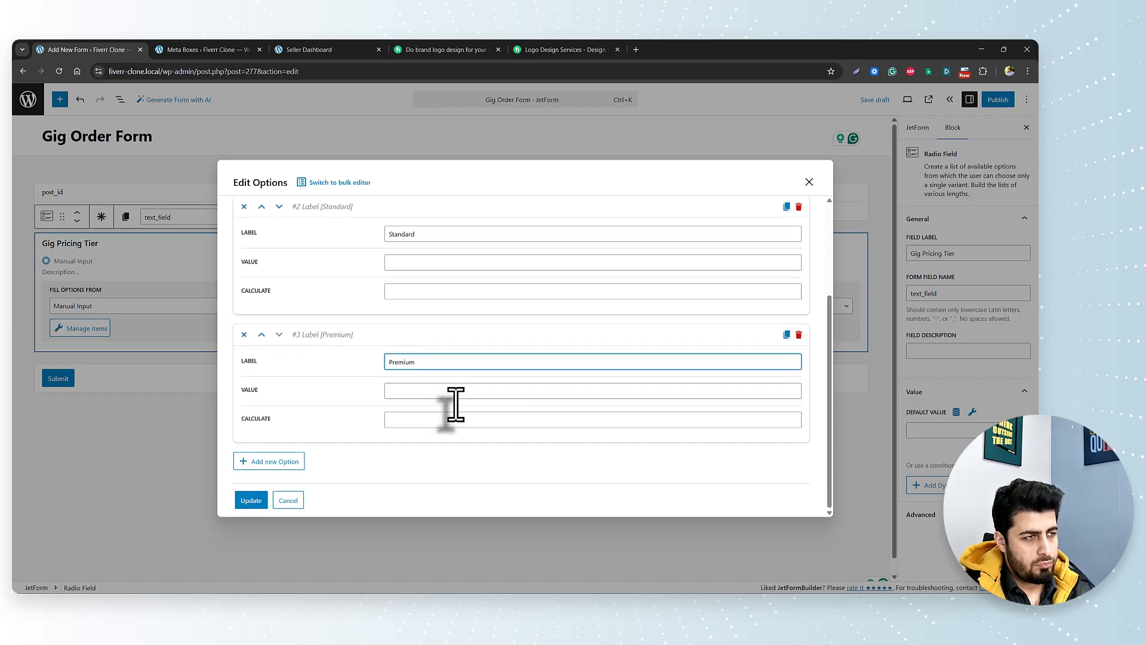
click(256, 502)
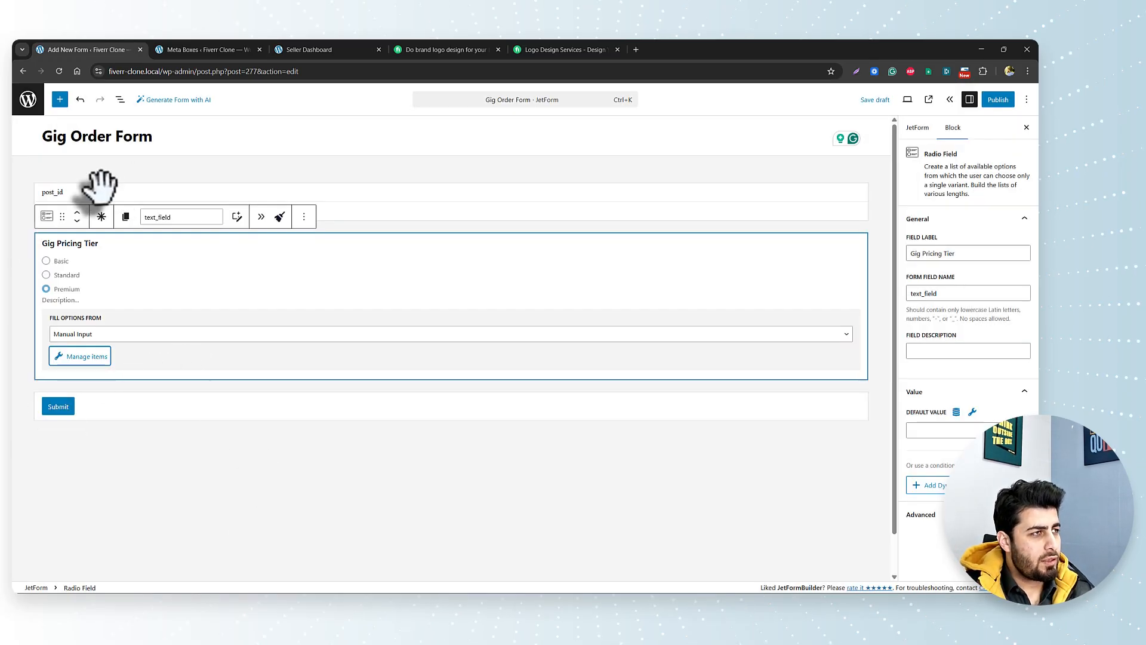
Step: Add a Textarea Field labelled "Requirements" between the Gig Pricing Tier field and the submit button
click(95, 191)
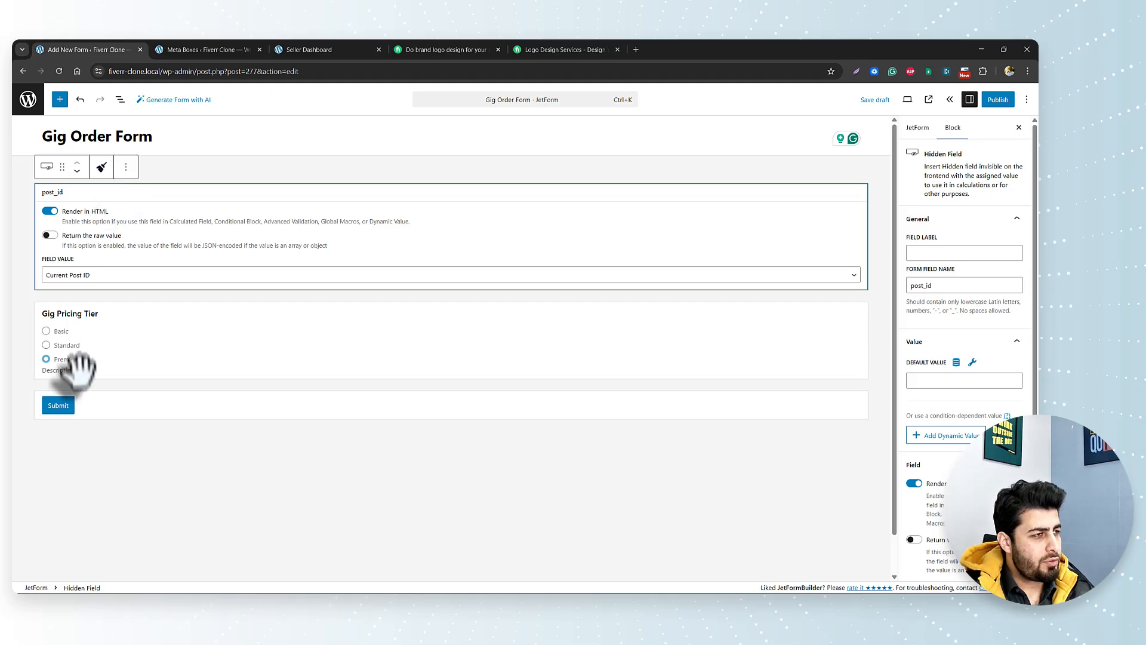
click(126, 401)
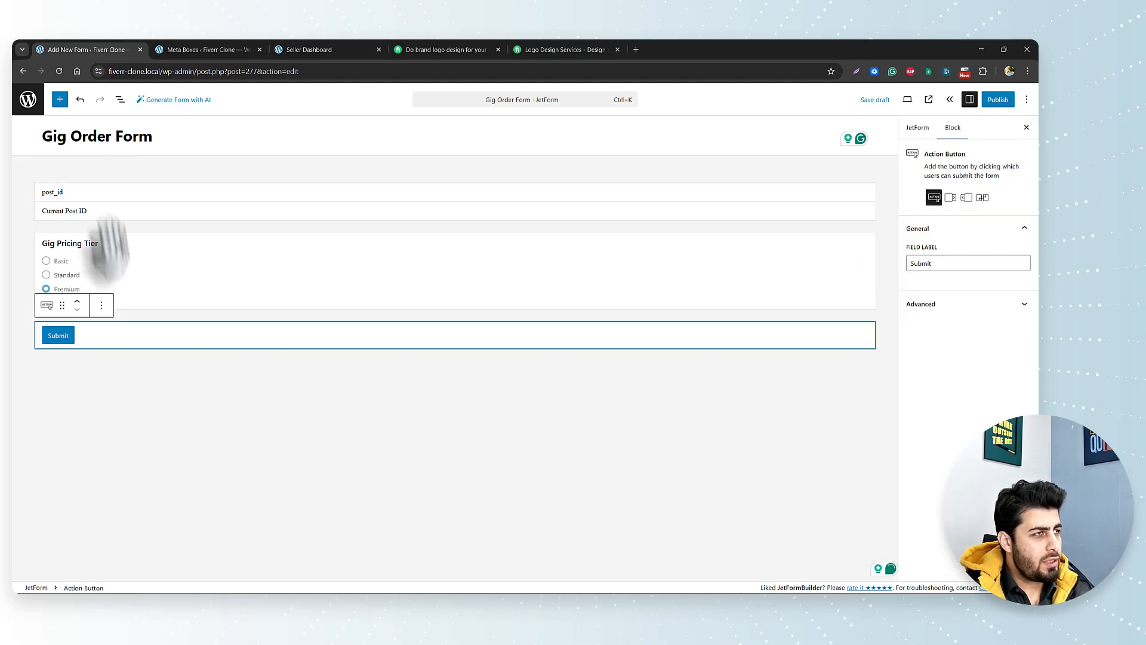
click(60, 99)
click(121, 158)
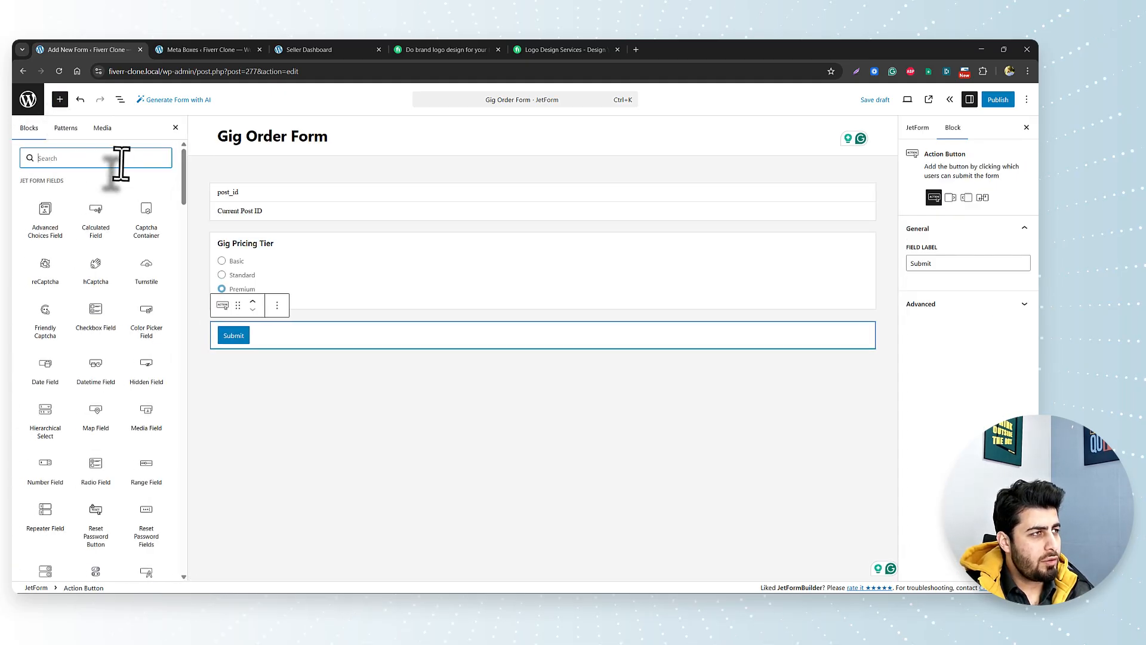
text(require)
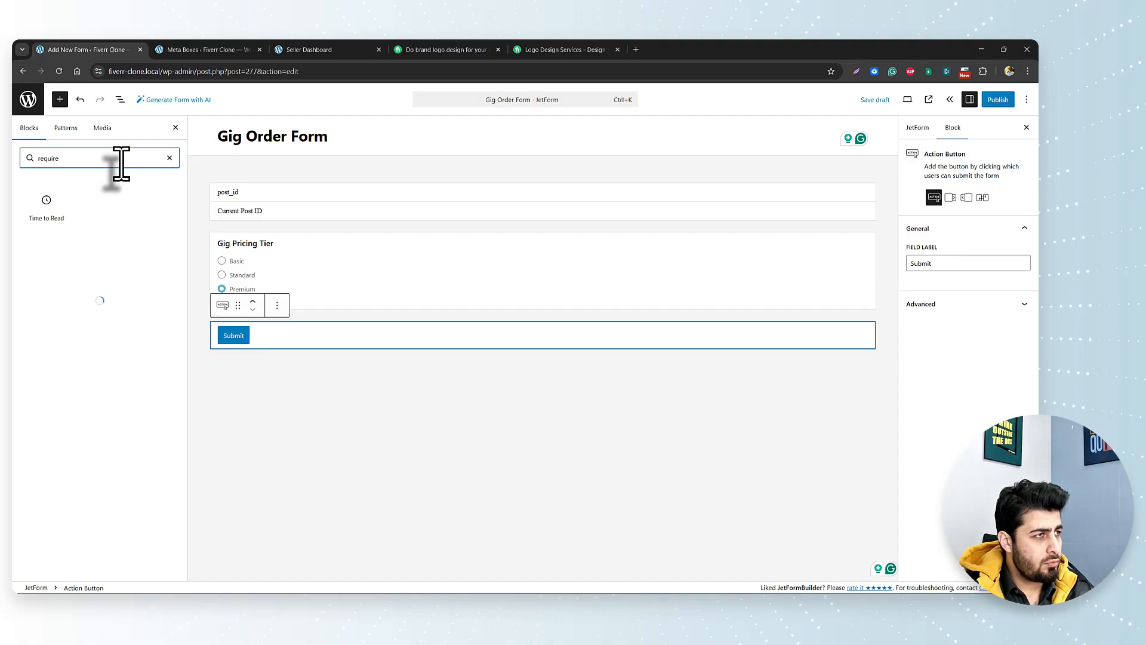
key(ctrl+a)
text(te)
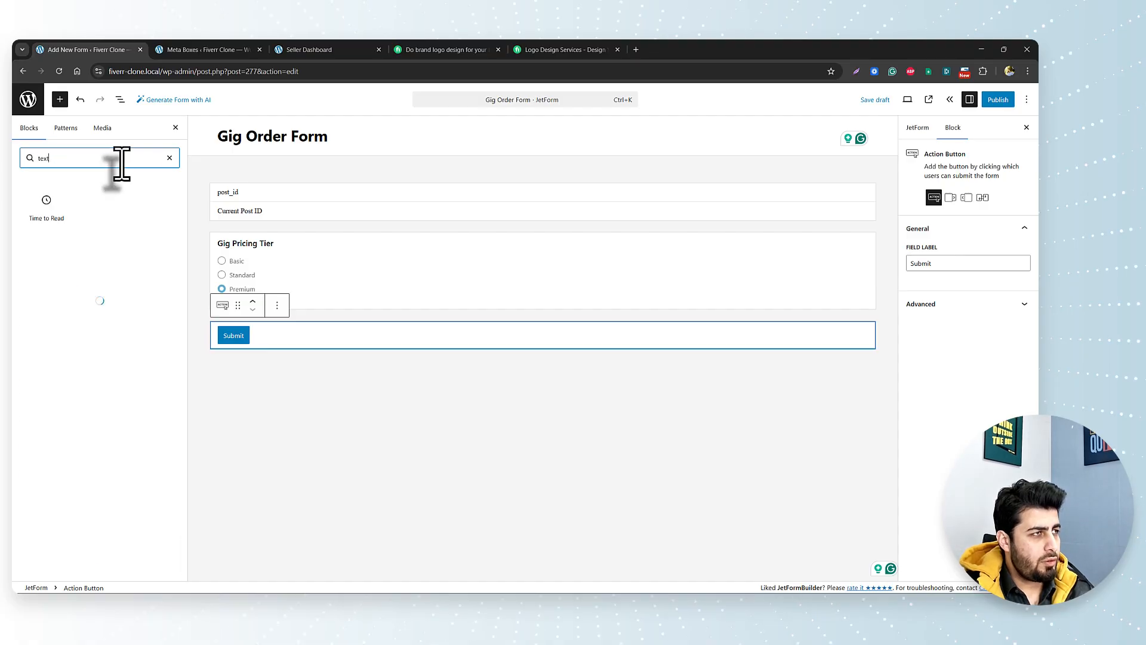
mouse_move(96, 197)
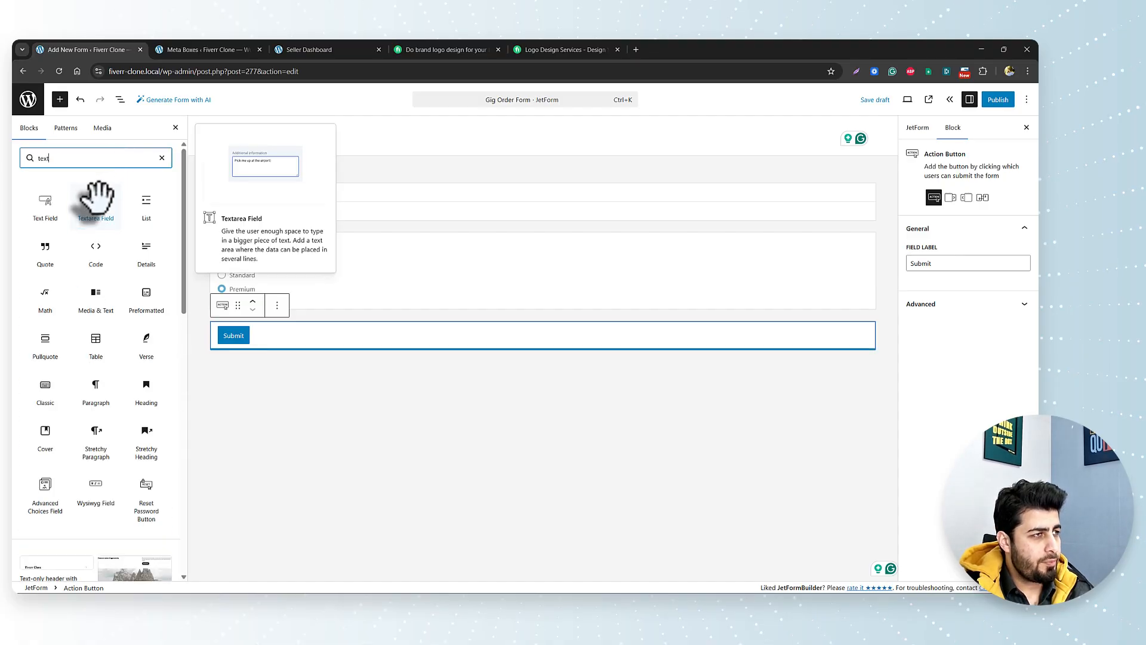
drag(95, 197, 312, 302)
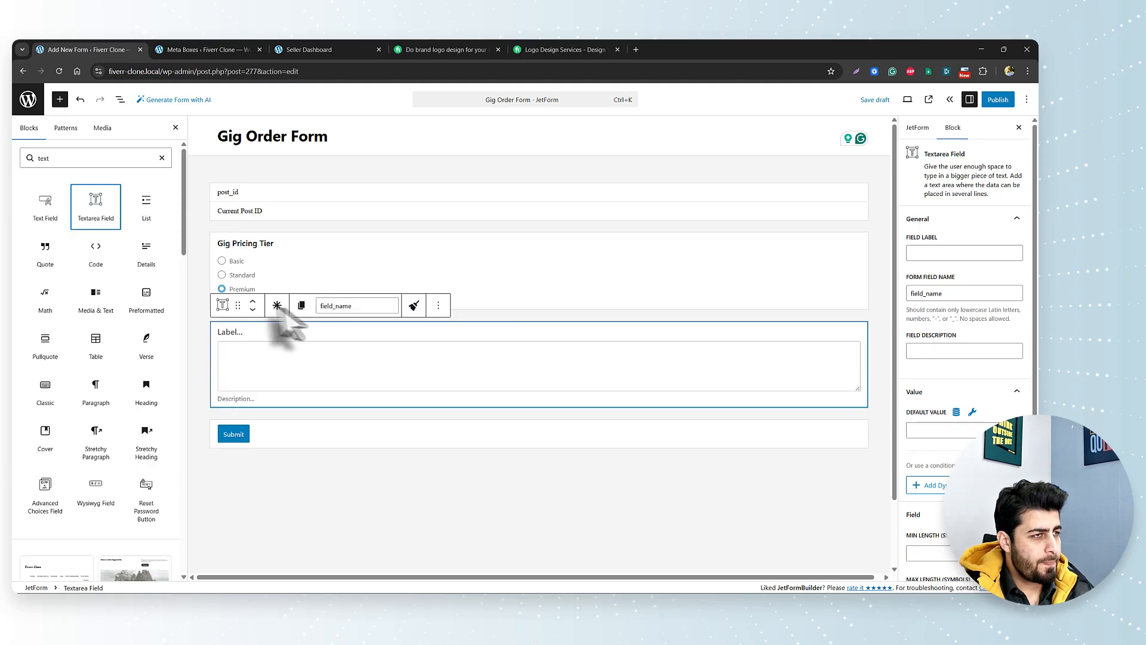
double_click(334, 306)
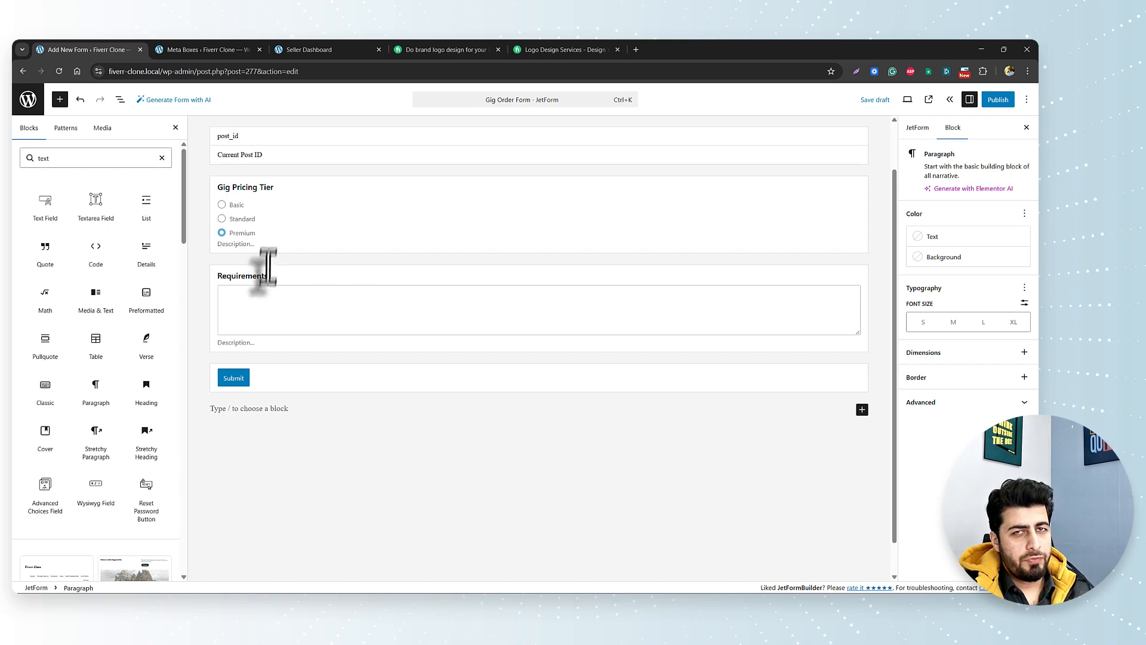
Step: Insert a Hidden Field below the Requirements field and name it seller_id
double_click(60, 158)
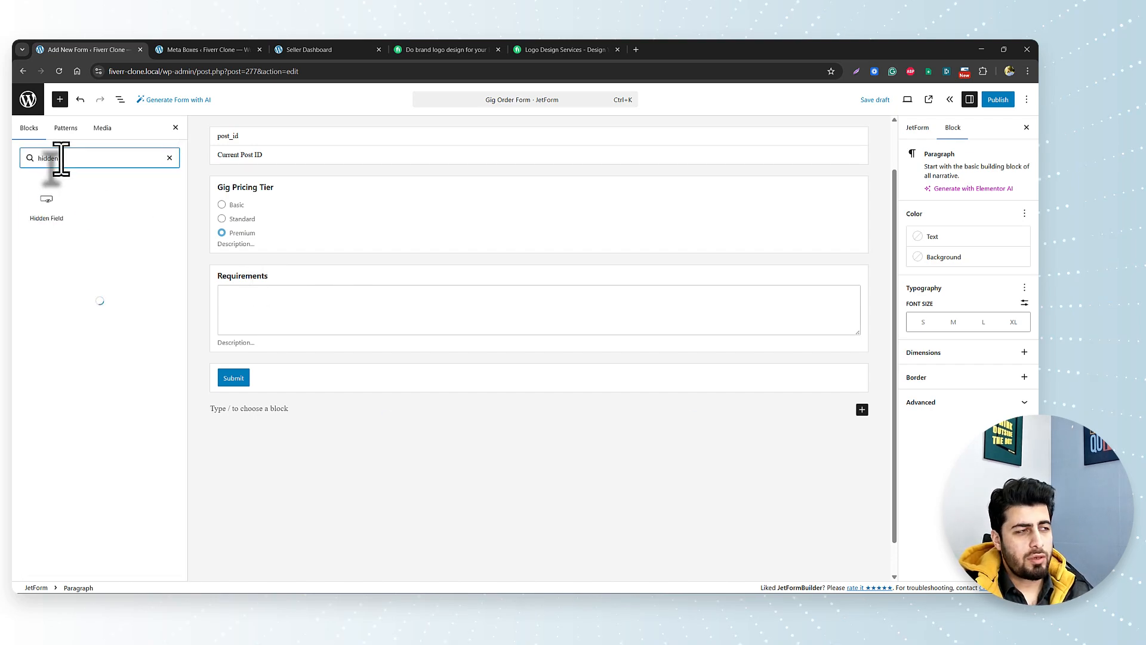
click(45, 200)
drag(379, 436, 409, 391)
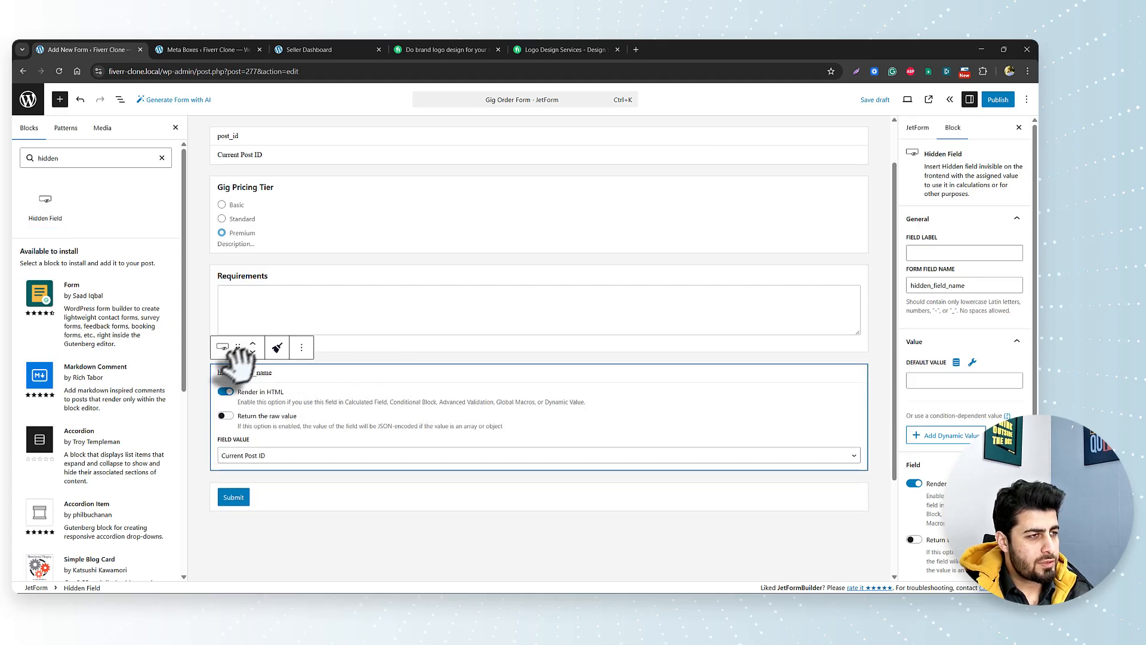
scroll(231, 371, down, 1)
double_click(236, 302)
text(seller_id)
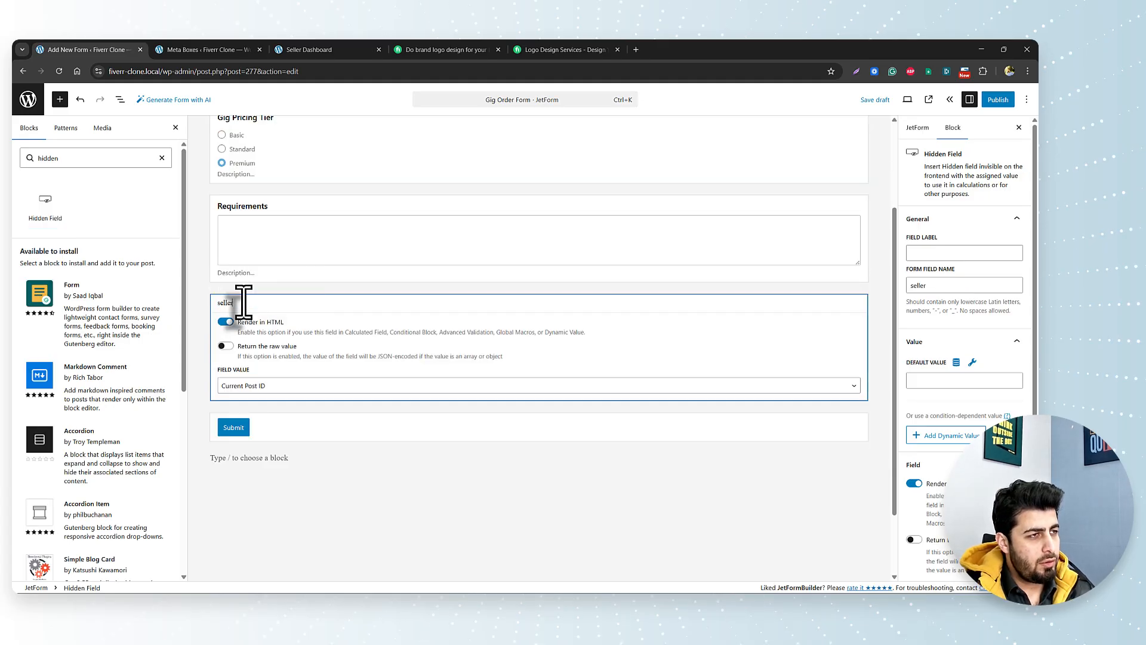
click(333, 473)
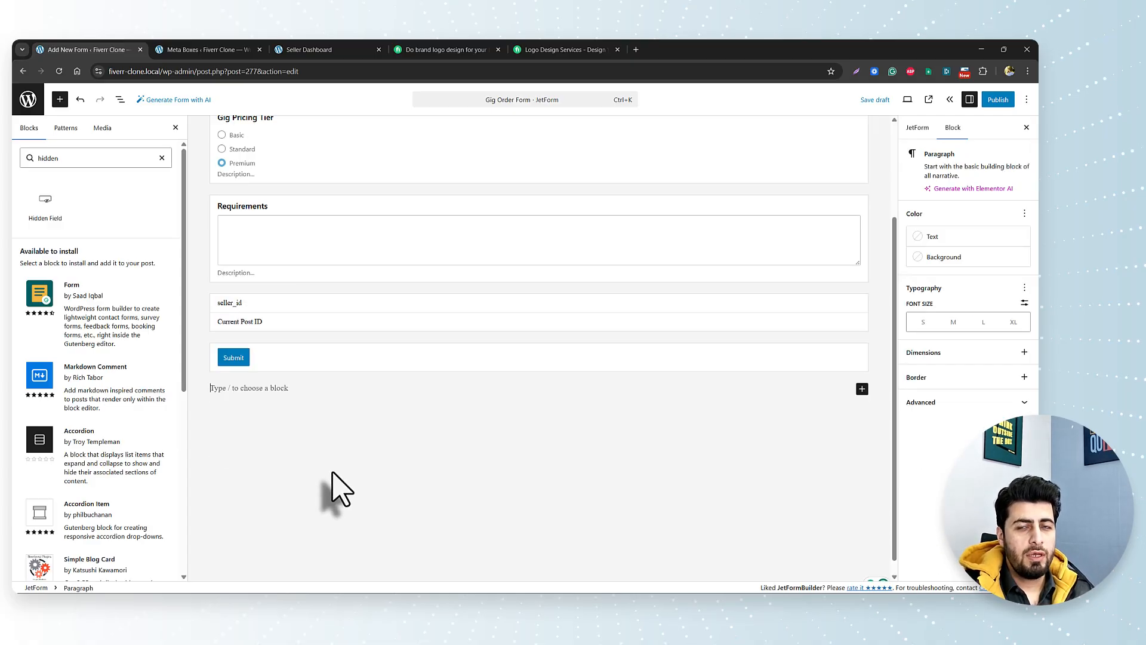
Step: Set the seller_id field's value to Current Post Author ID and check the Seller Dashboard page before returning to the form
click(246, 313)
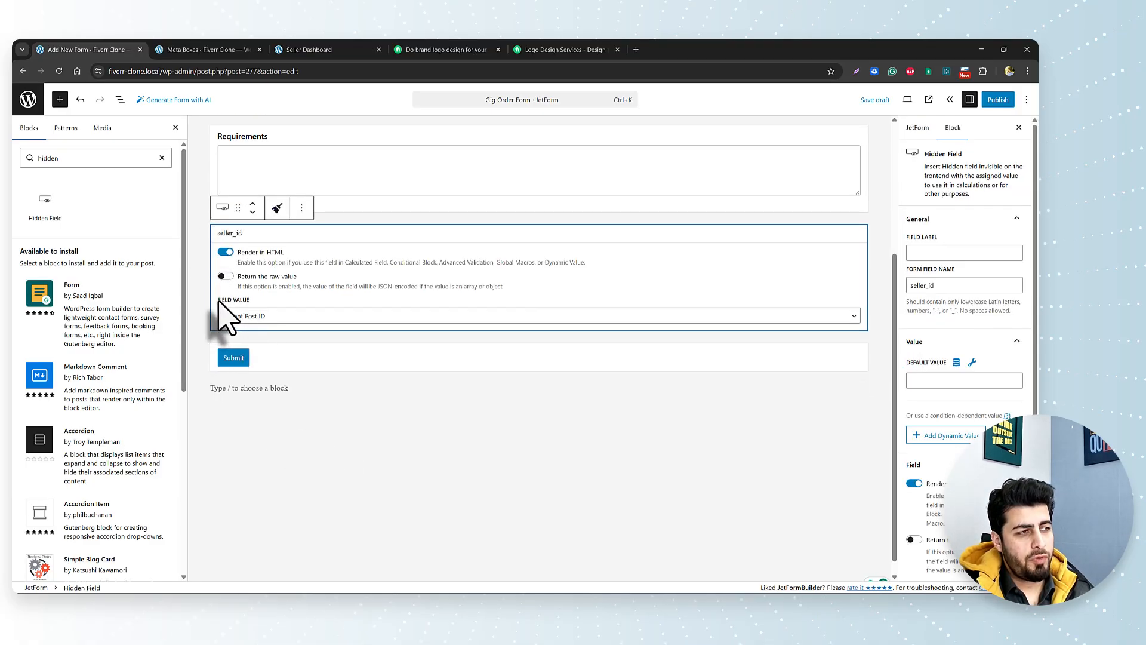
click(278, 317)
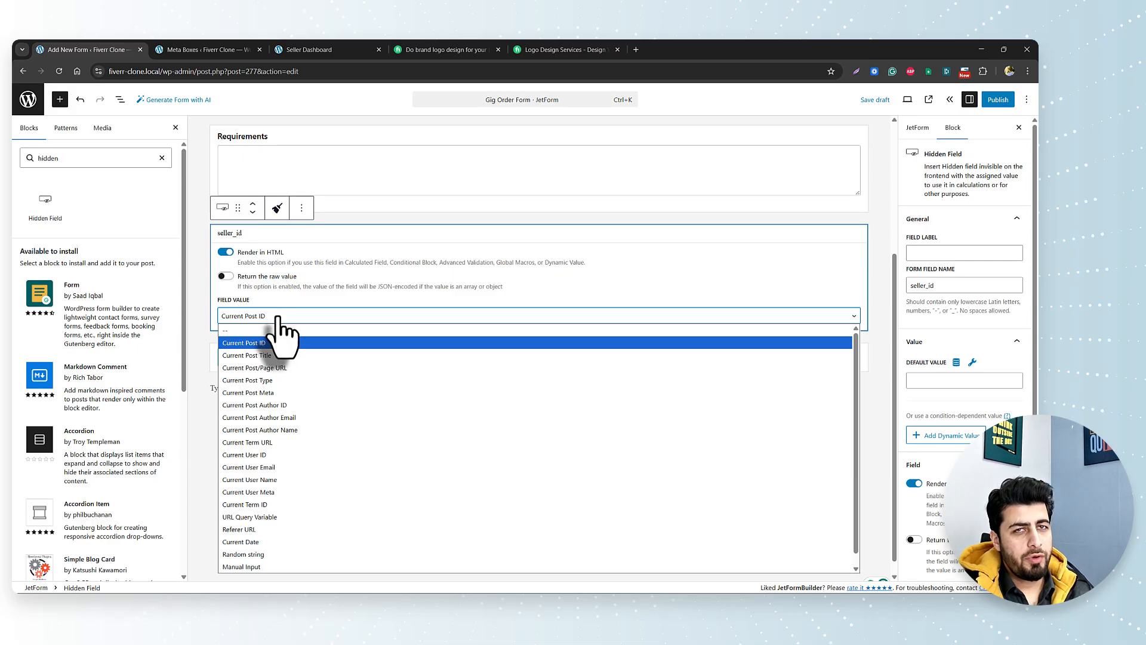
click(267, 405)
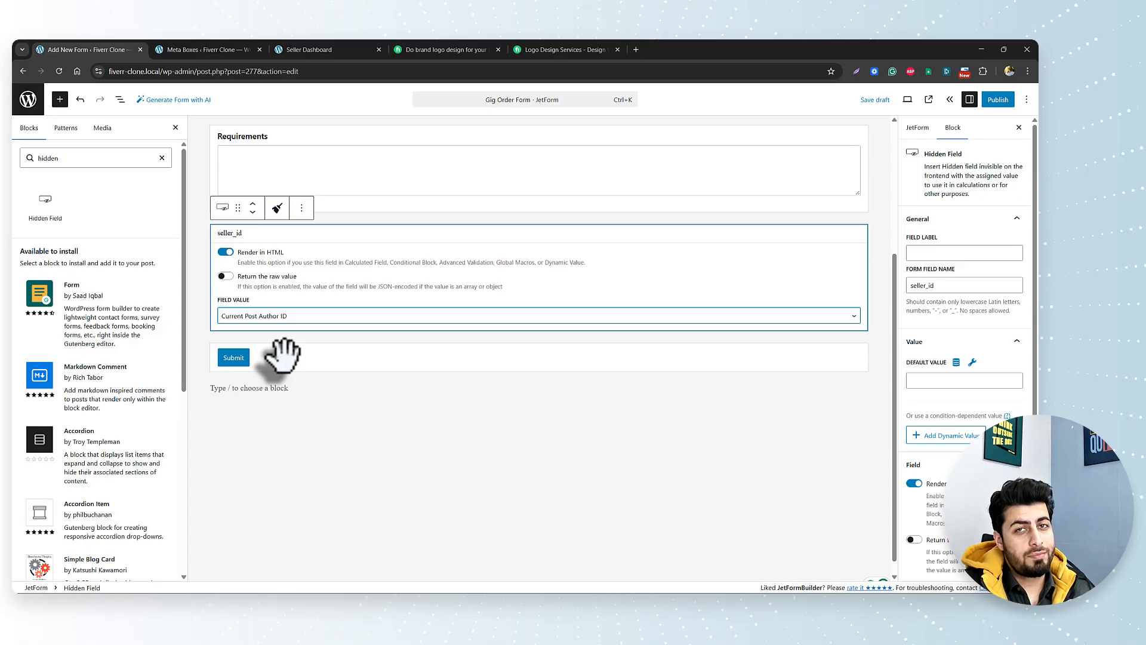
click(311, 49)
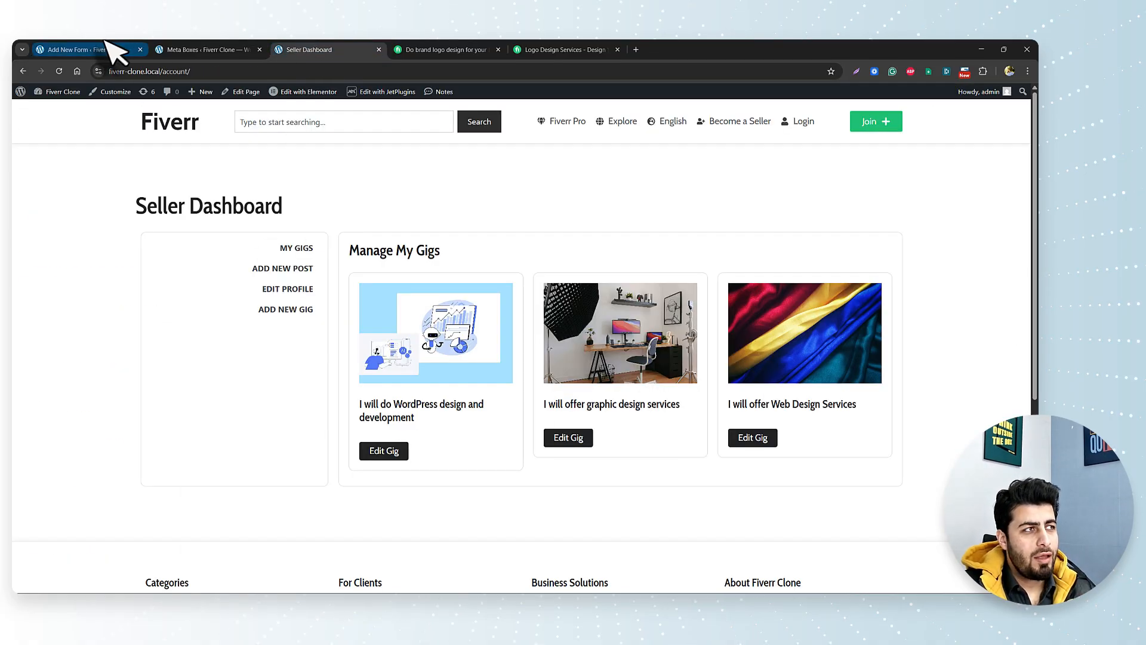
click(45, 49)
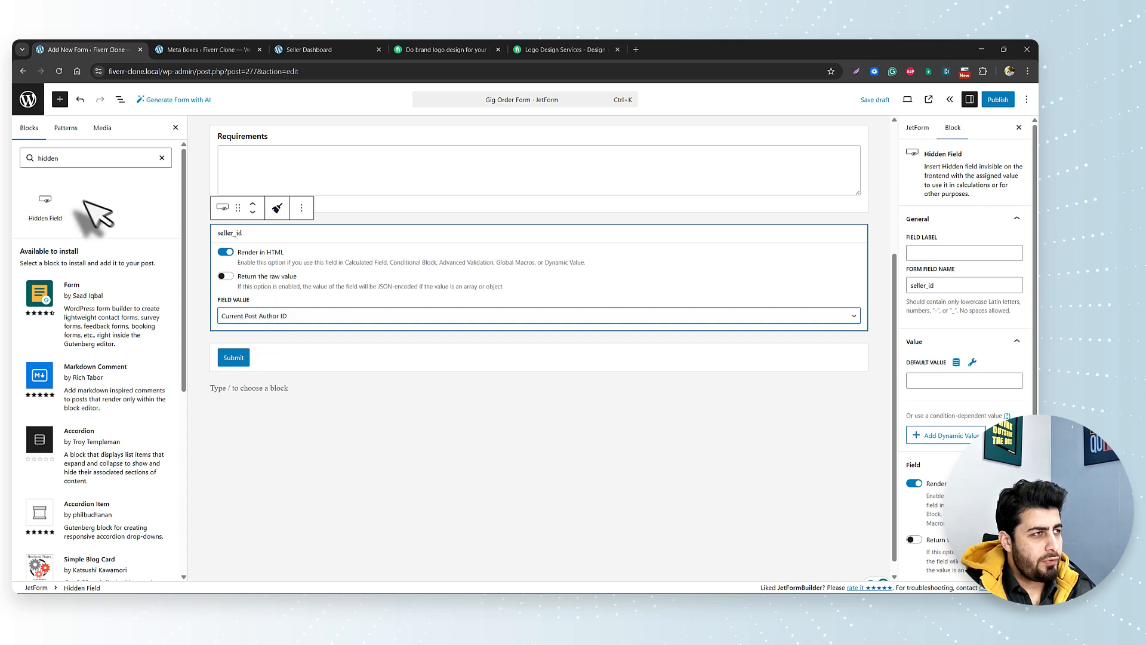
Step: Insert another Hidden Field below seller_id and name it buyer_id
click(45, 206)
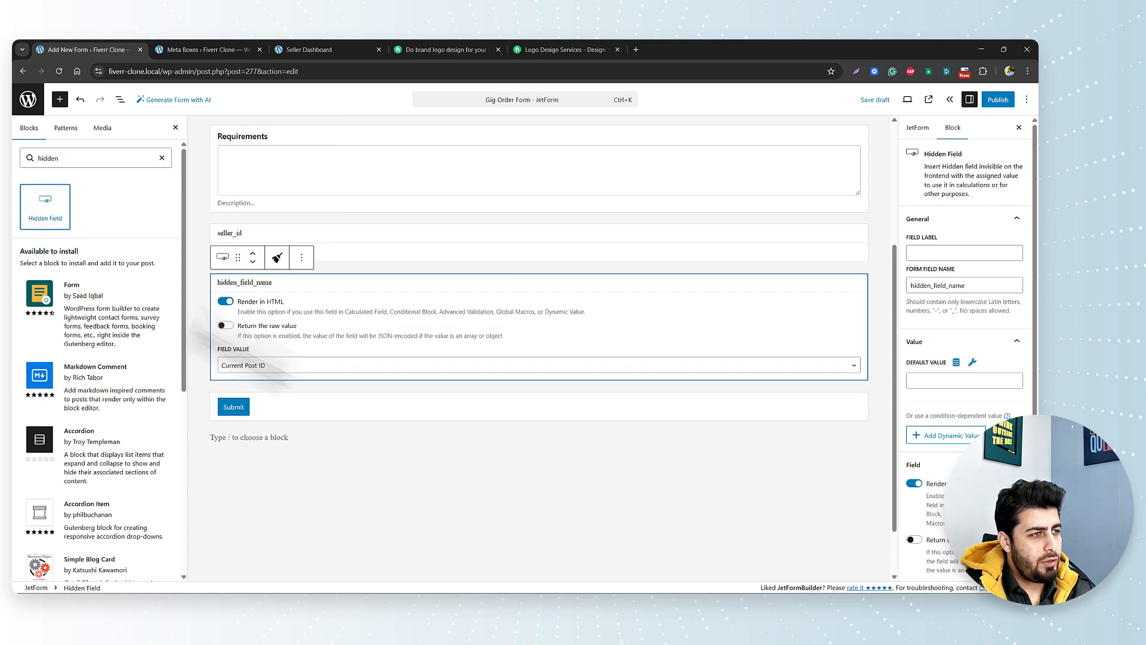
double_click(259, 283)
text(buyer_id)
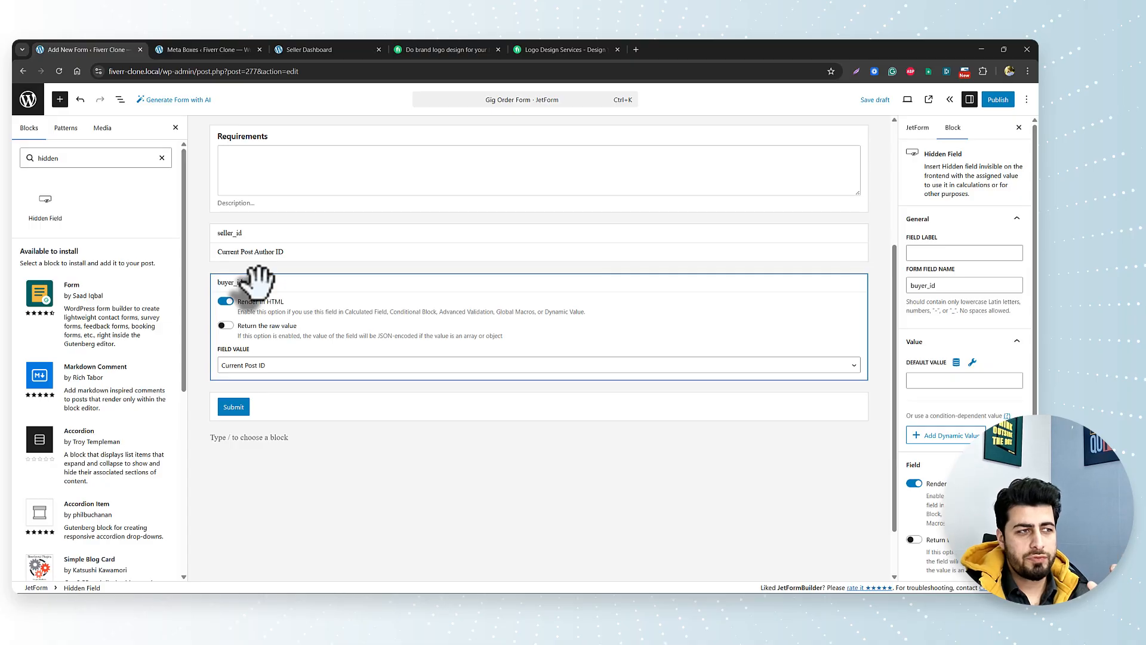
Step: Set the buyer_id field's value to Current User ID
click(422, 370)
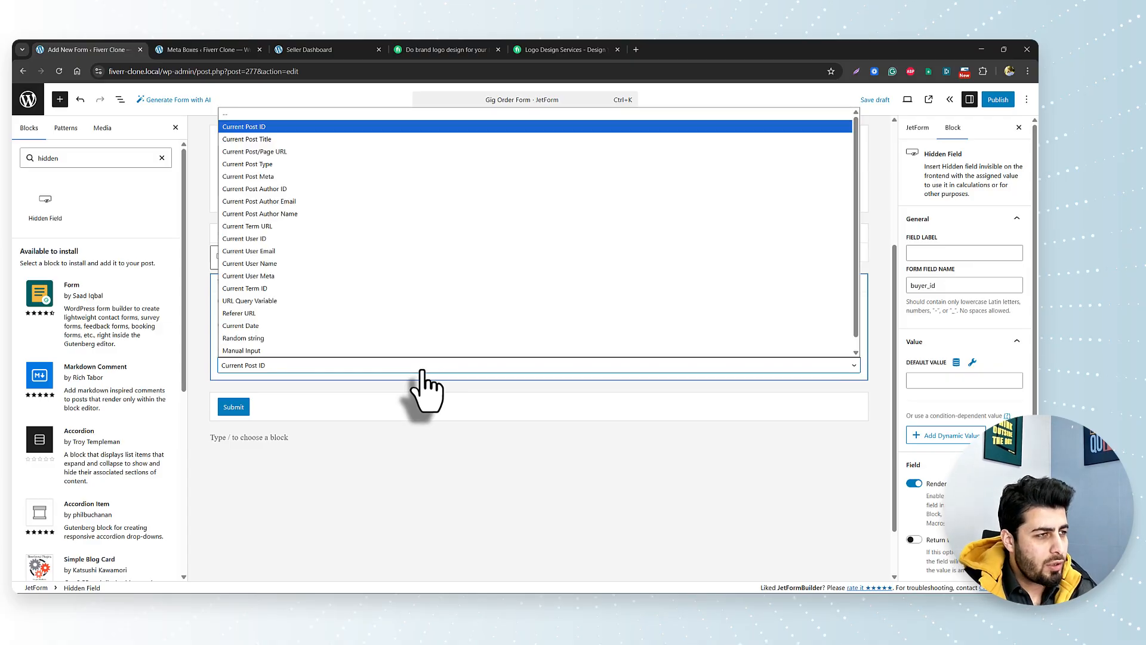
click(359, 418)
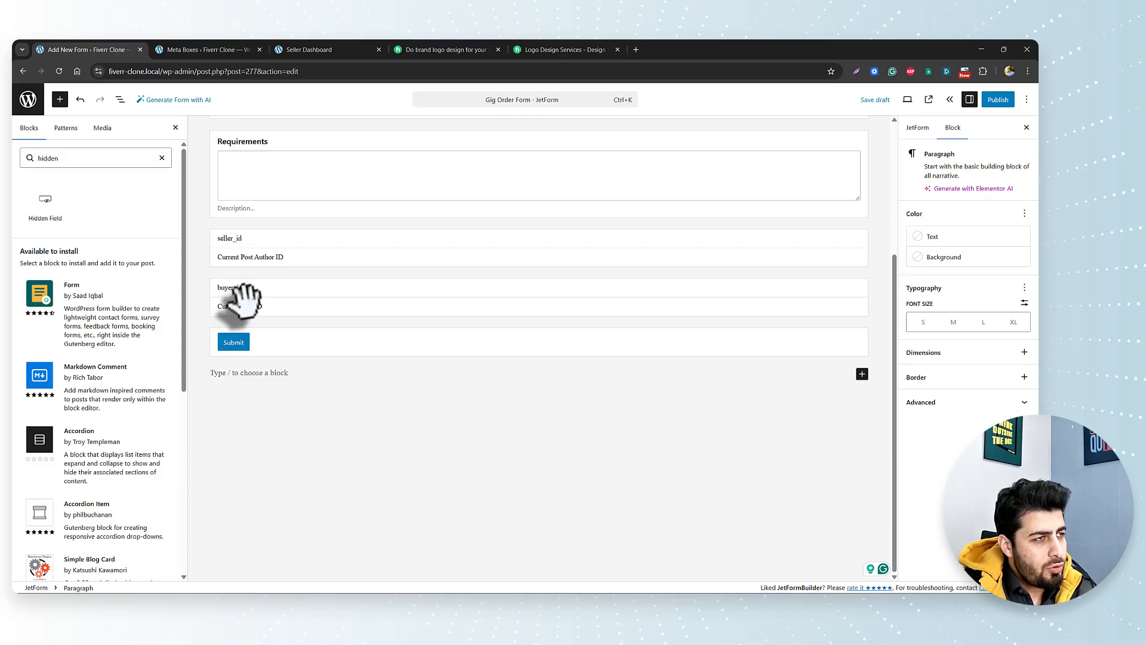
click(269, 301)
click(303, 302)
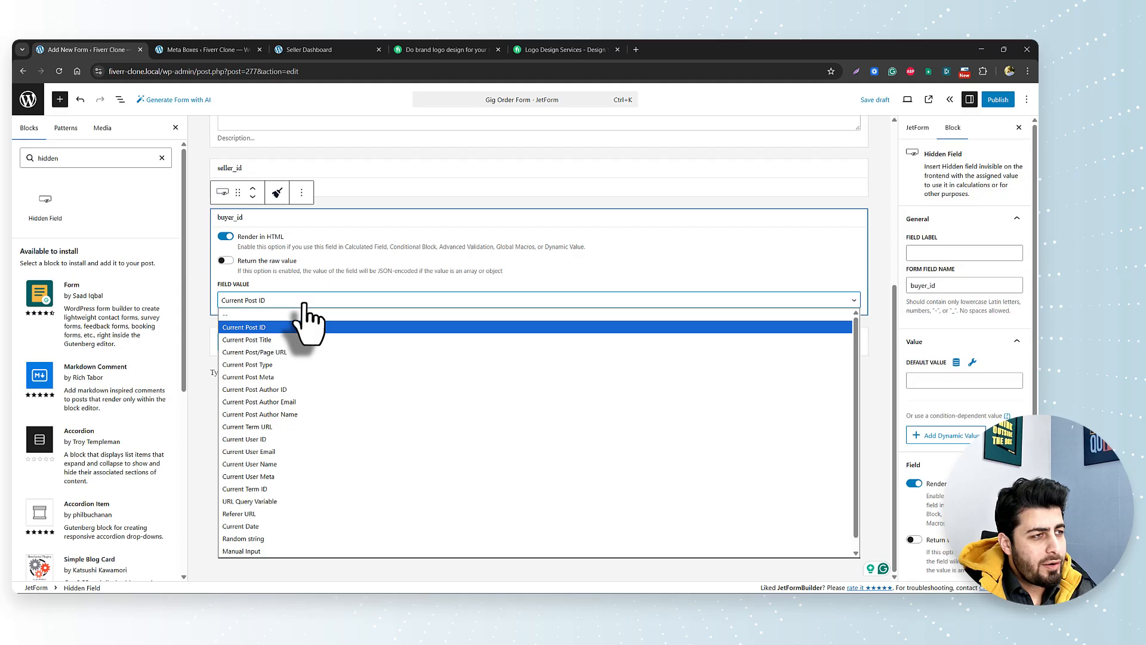
click(292, 439)
click(290, 455)
scroll(302, 445, up, 1)
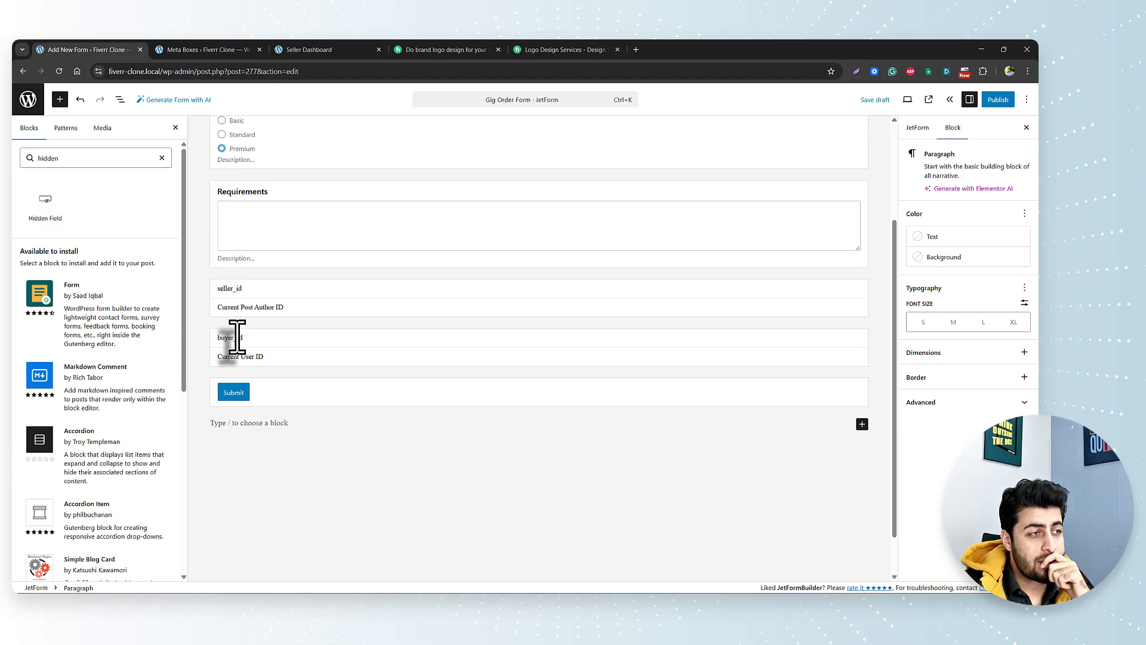
Step: Relabel the form's submit button as "Place My Order"
click(268, 394)
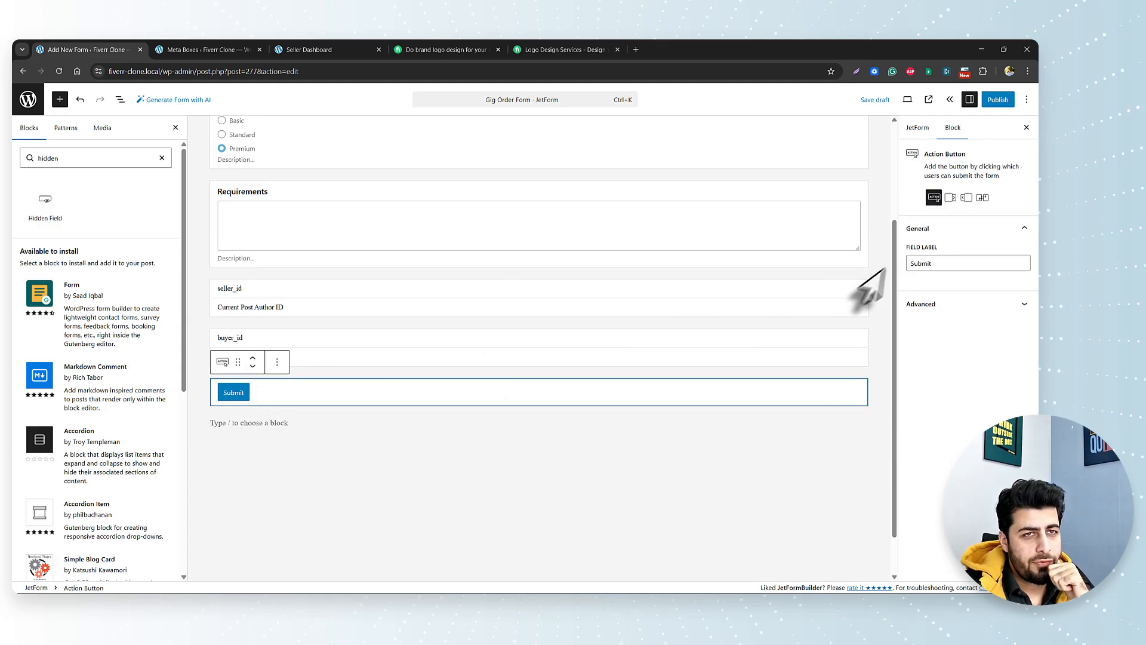
click(934, 263)
double_click(934, 263)
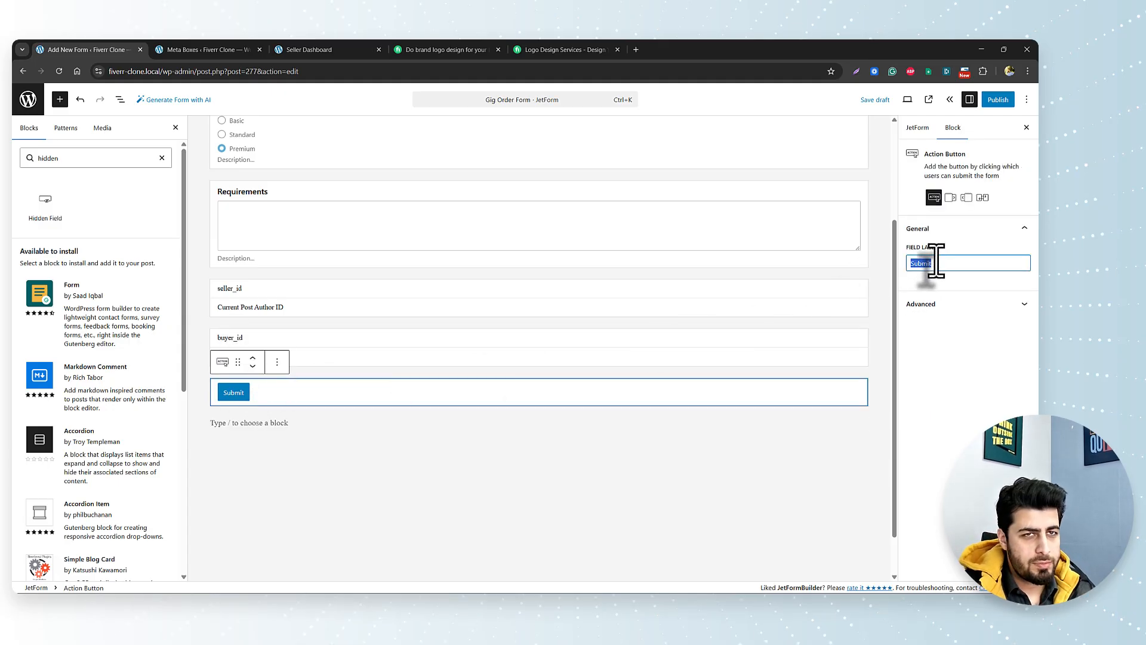
text(Place)
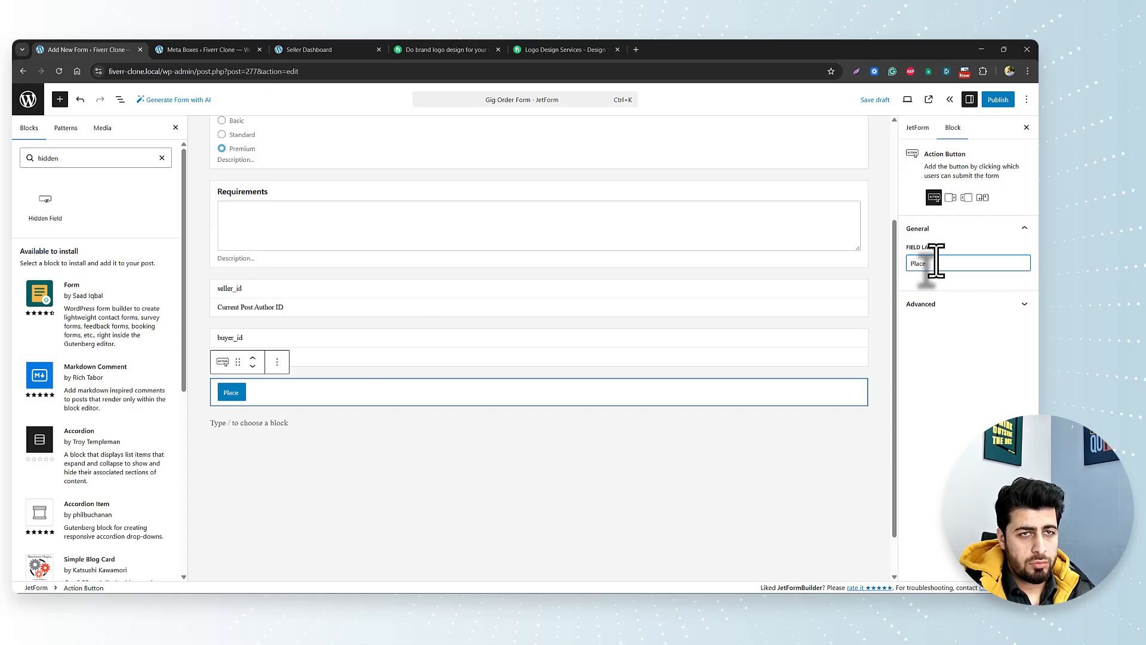
text( My Order)
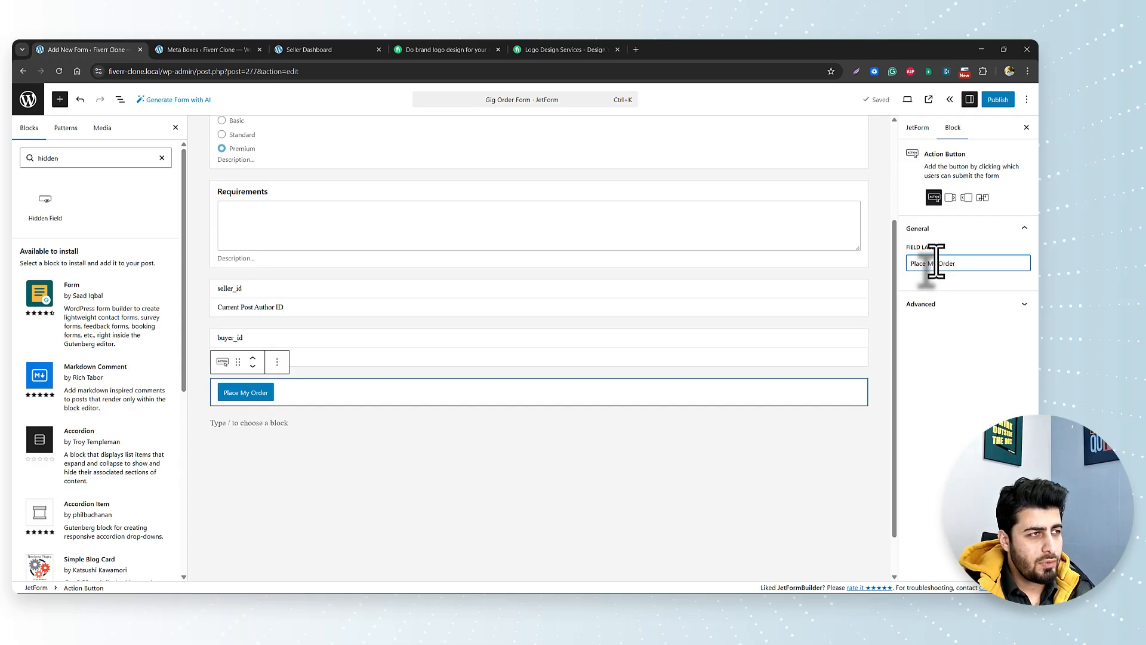
click(702, 421)
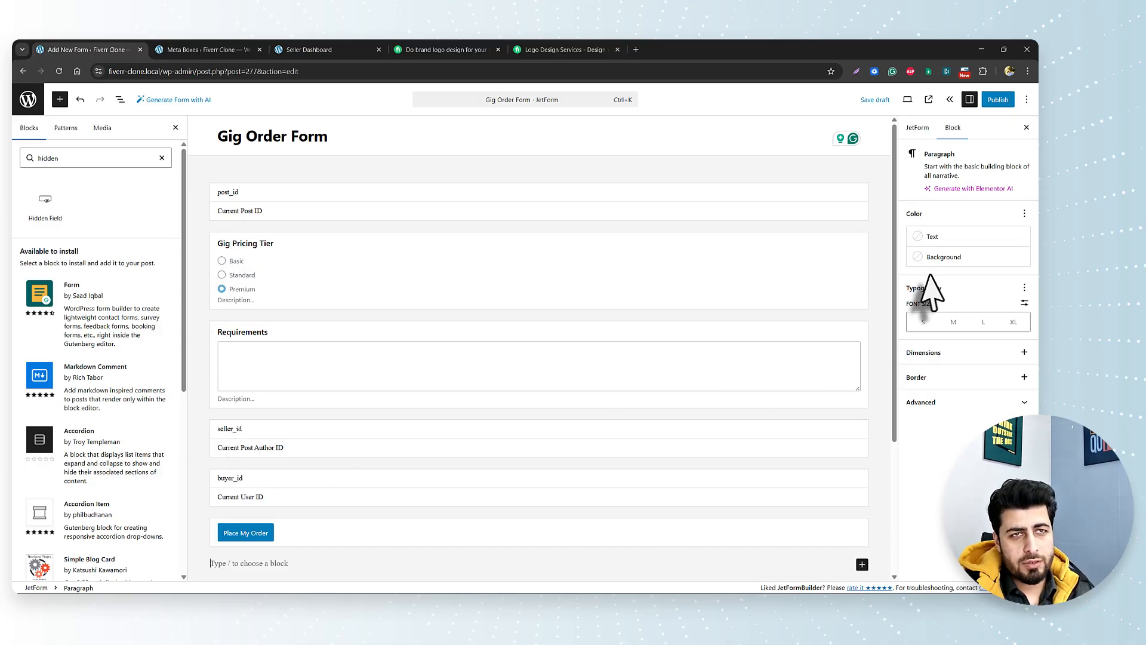
Step: Add an Insert/Update Post action to the form's post submit actions
click(919, 129)
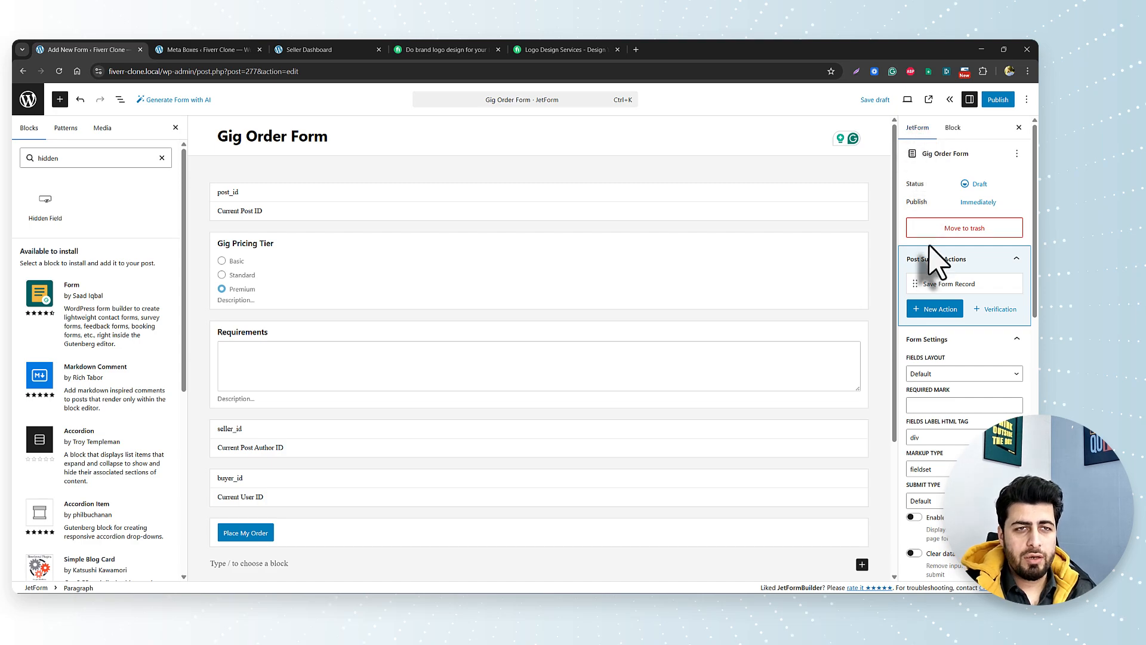
mouse_move(944, 280)
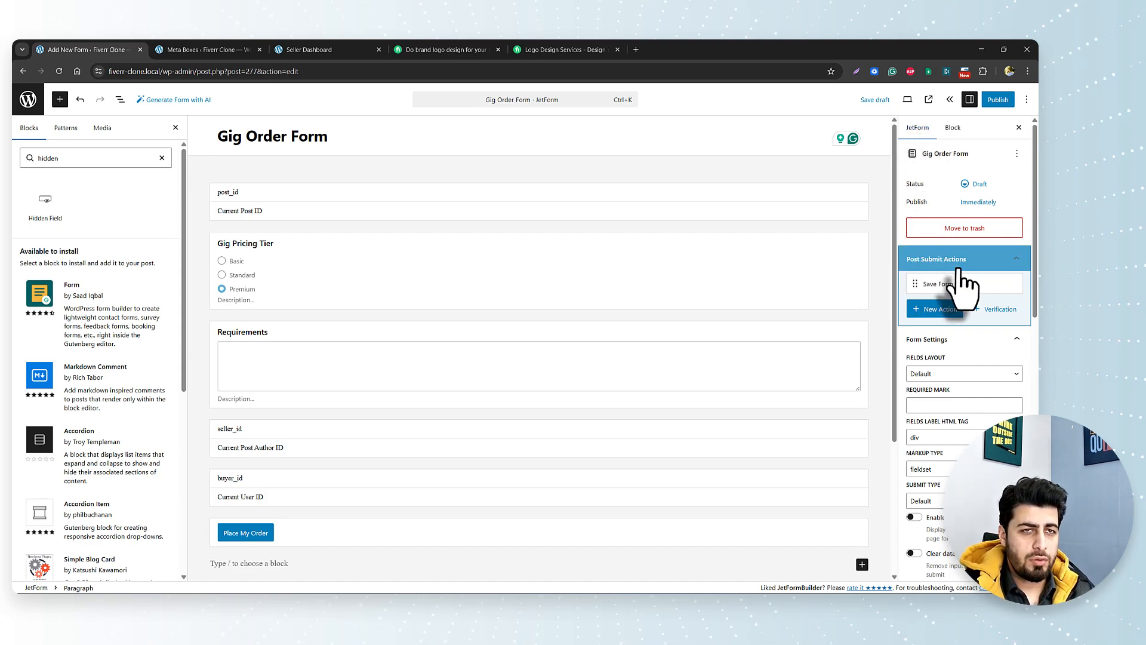
click(940, 309)
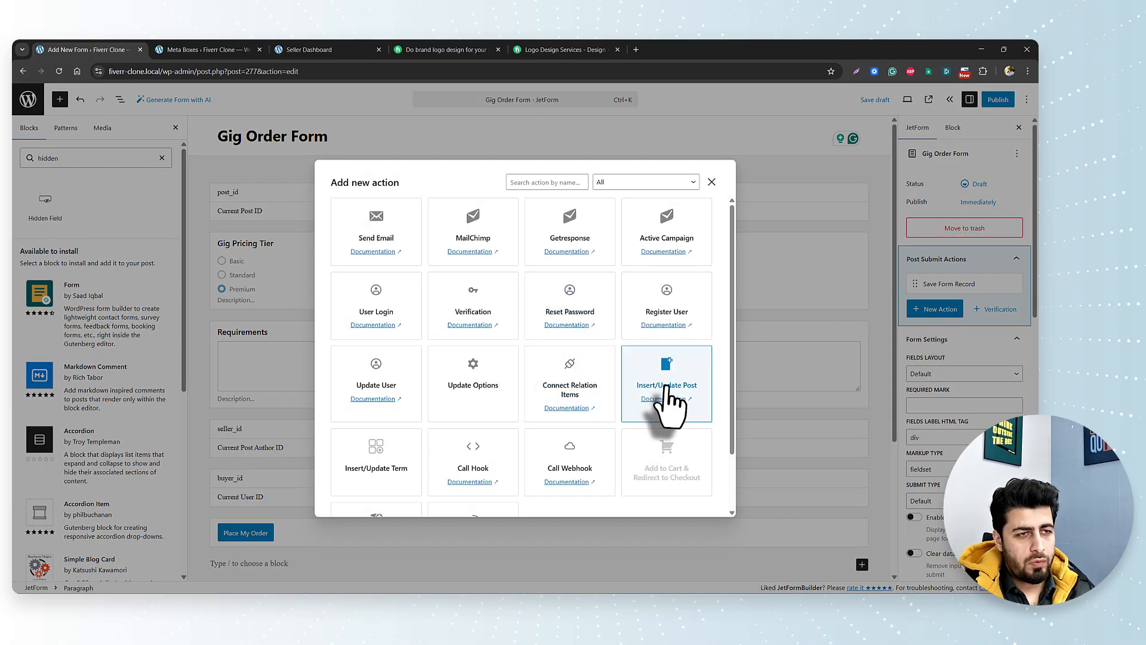
click(651, 406)
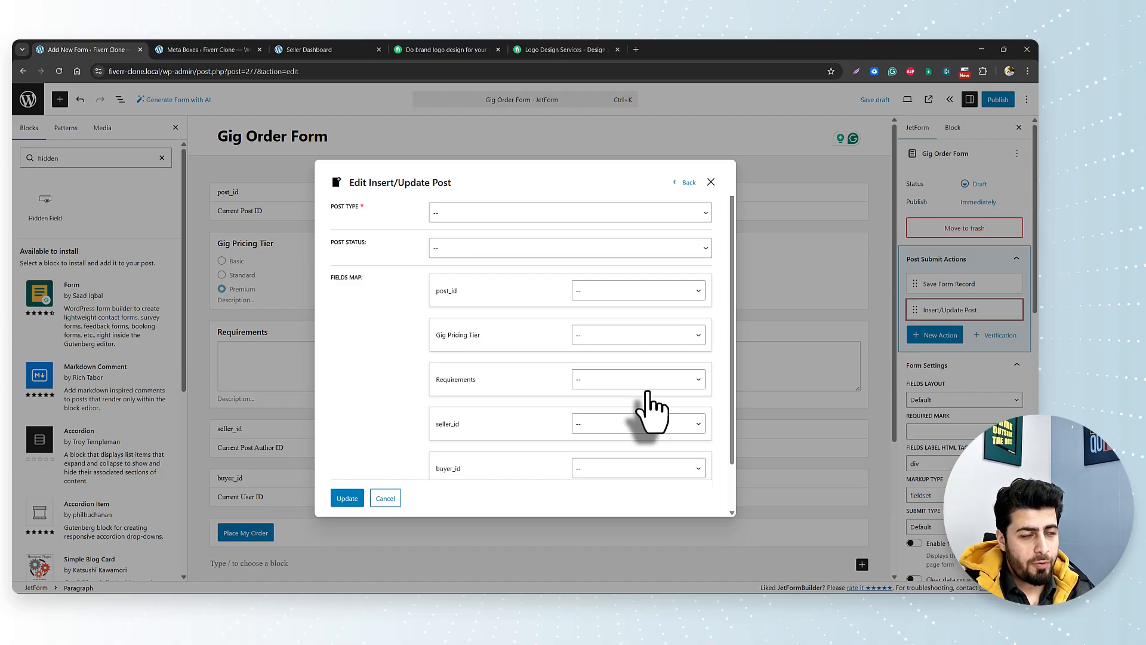
Step: Set the Insert/Update Post action's post type to Orders and its post status to Published
click(452, 214)
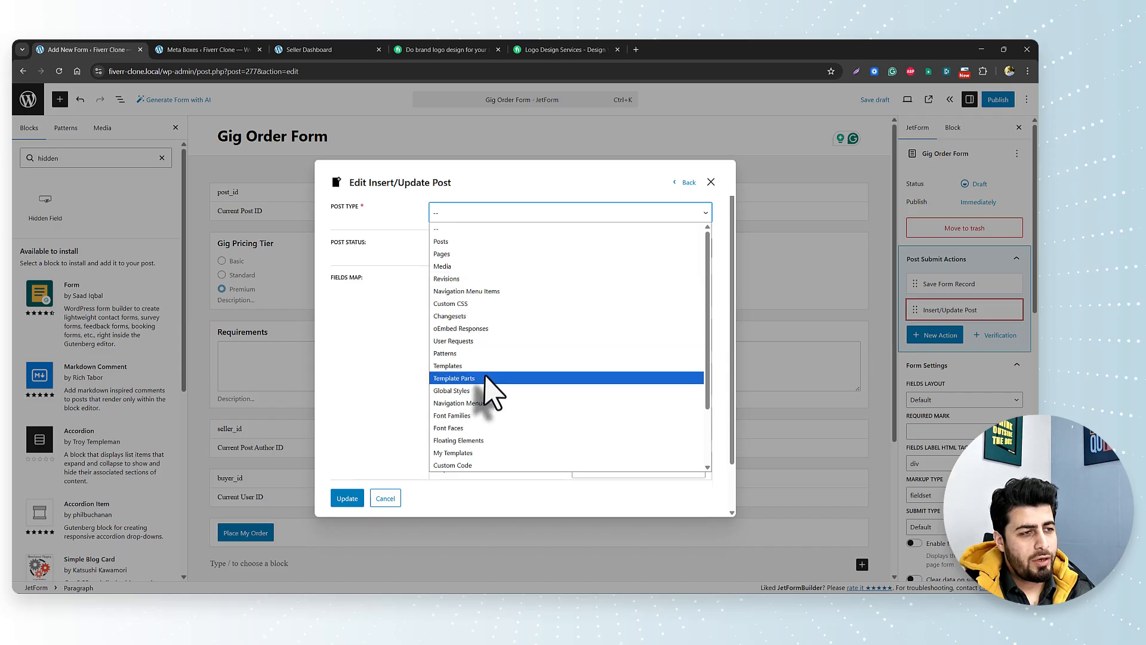
scroll(493, 385, down, 2)
click(450, 429)
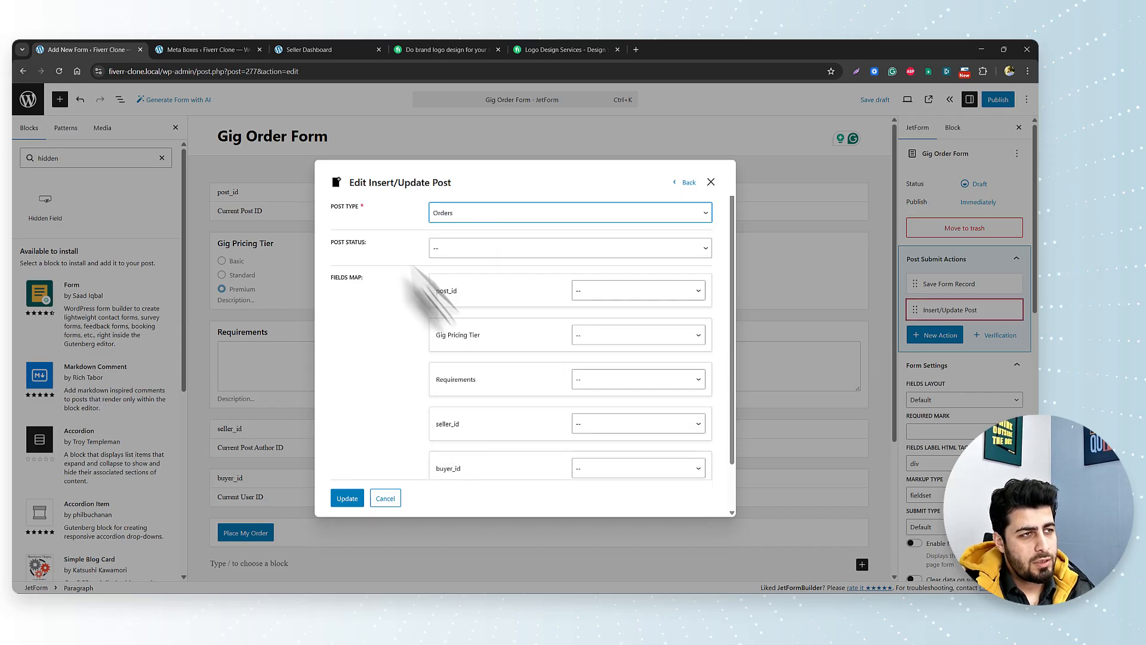
click(481, 249)
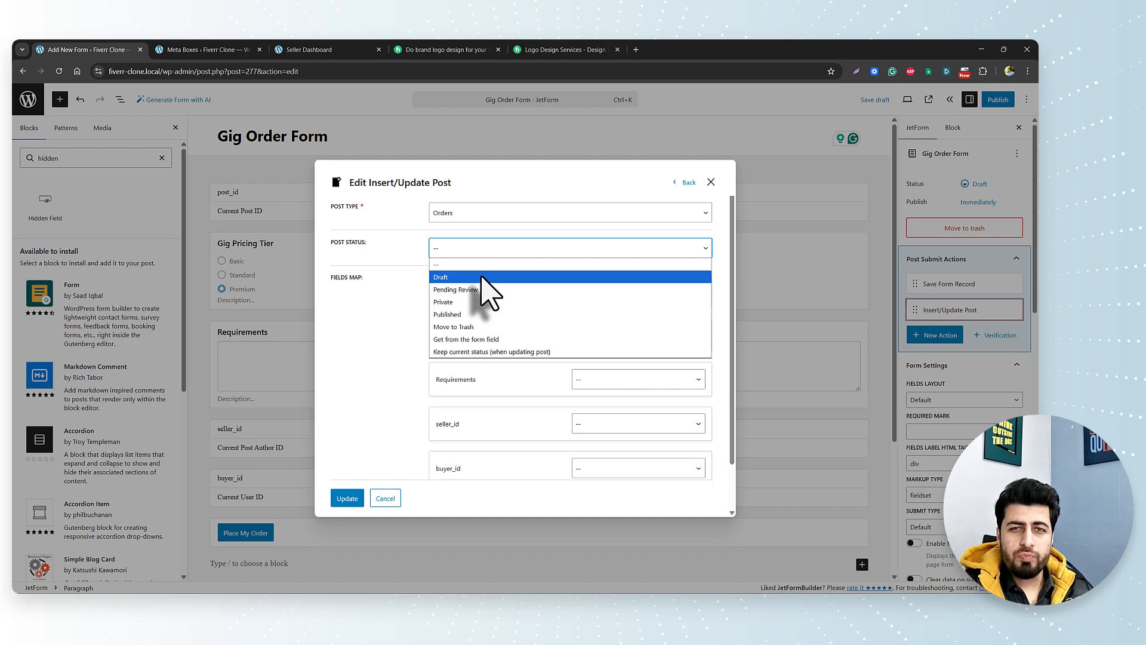
click(476, 313)
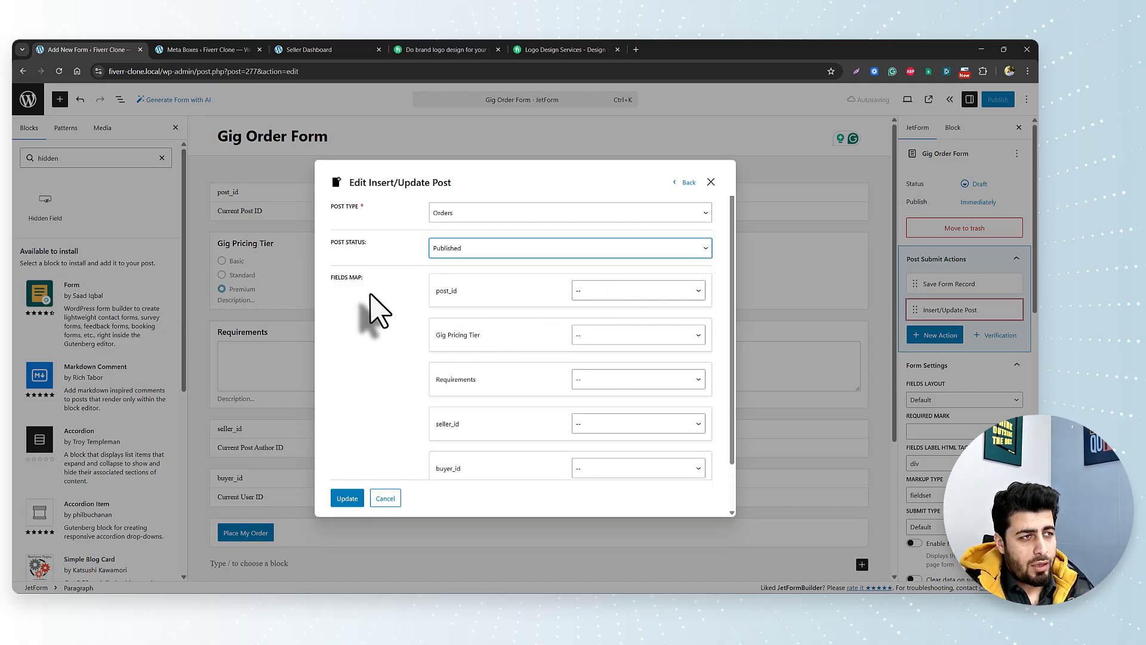
click(600, 294)
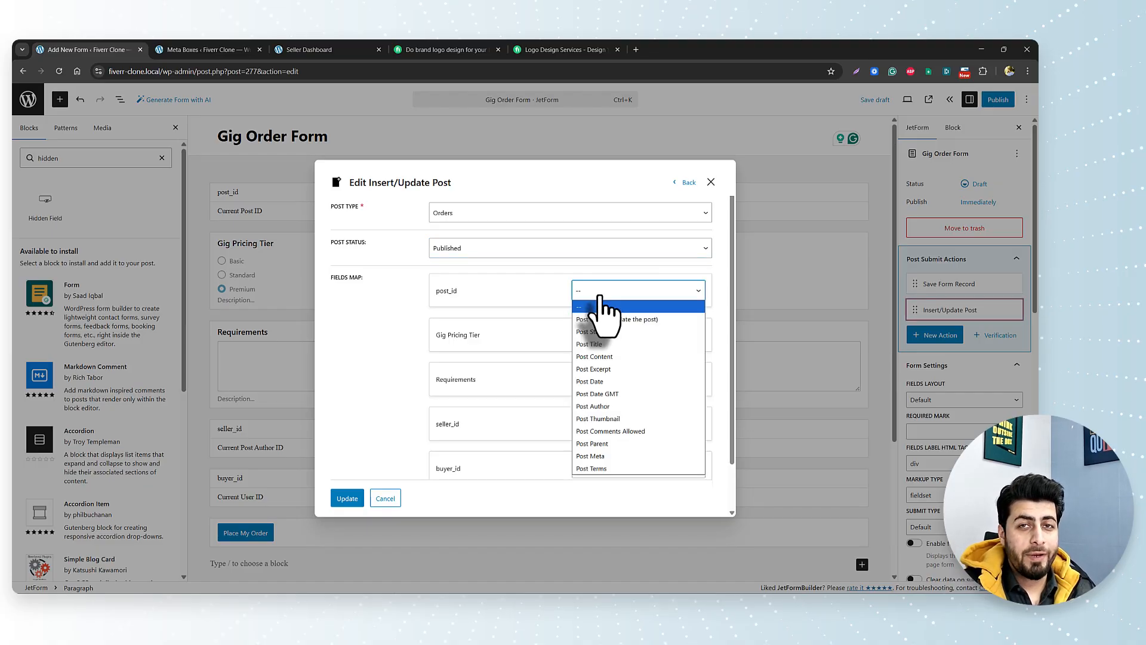
click(600, 295)
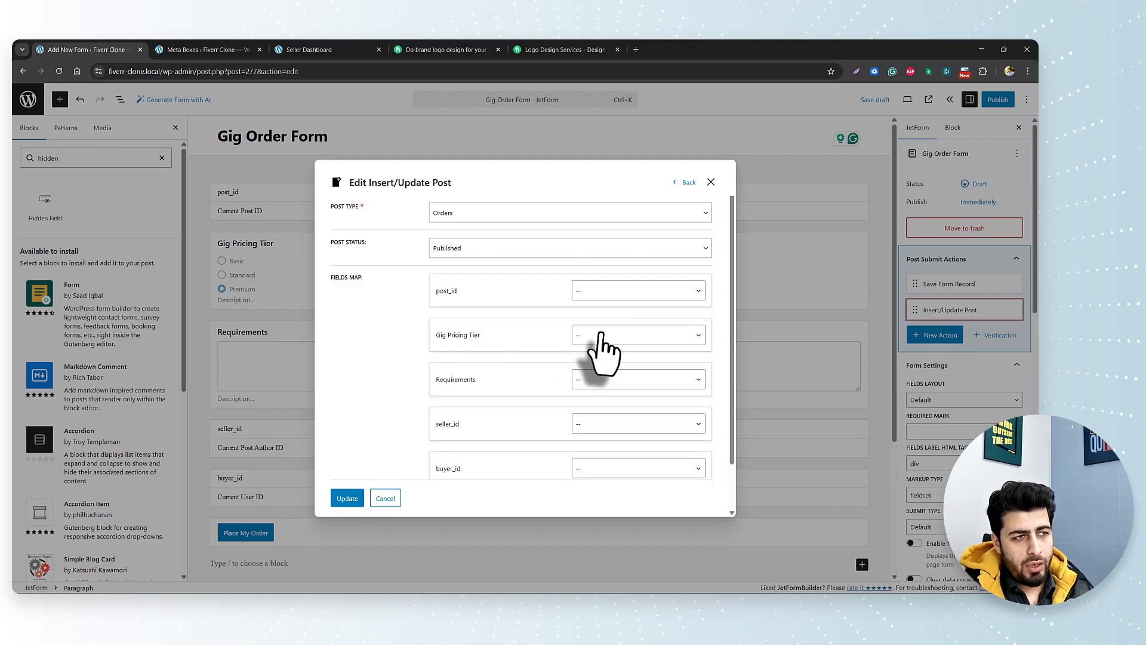
Step: Map Gig Pricing Tier to Post Meta, using the Order Tier field name order_tier copied from the Orders meta box
click(599, 337)
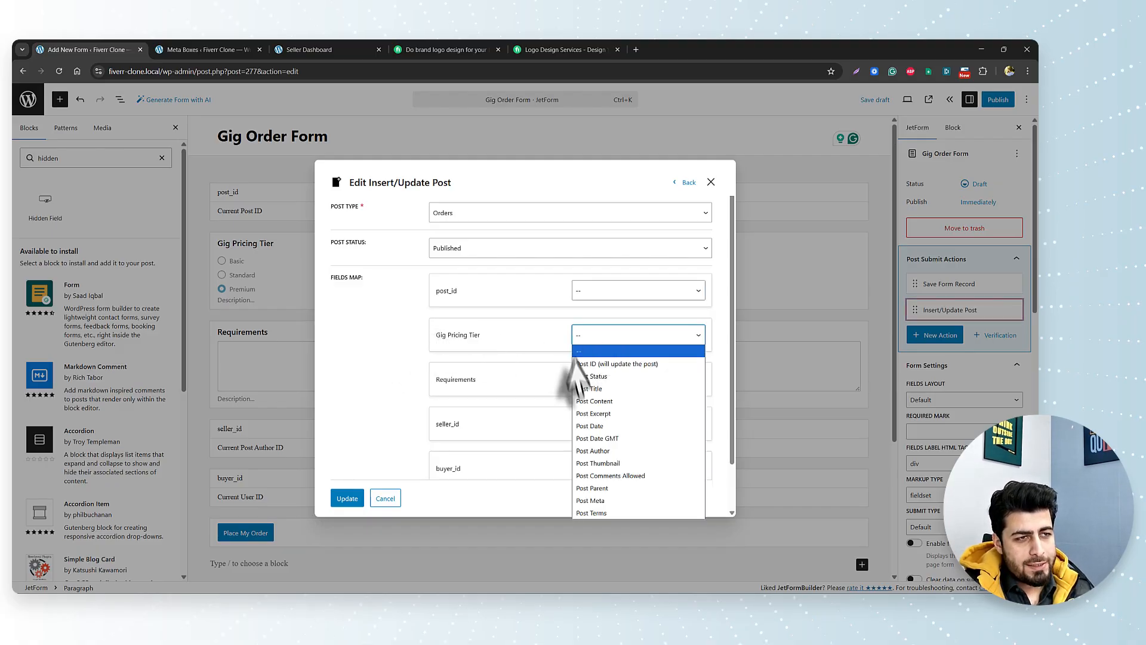
click(615, 502)
click(205, 50)
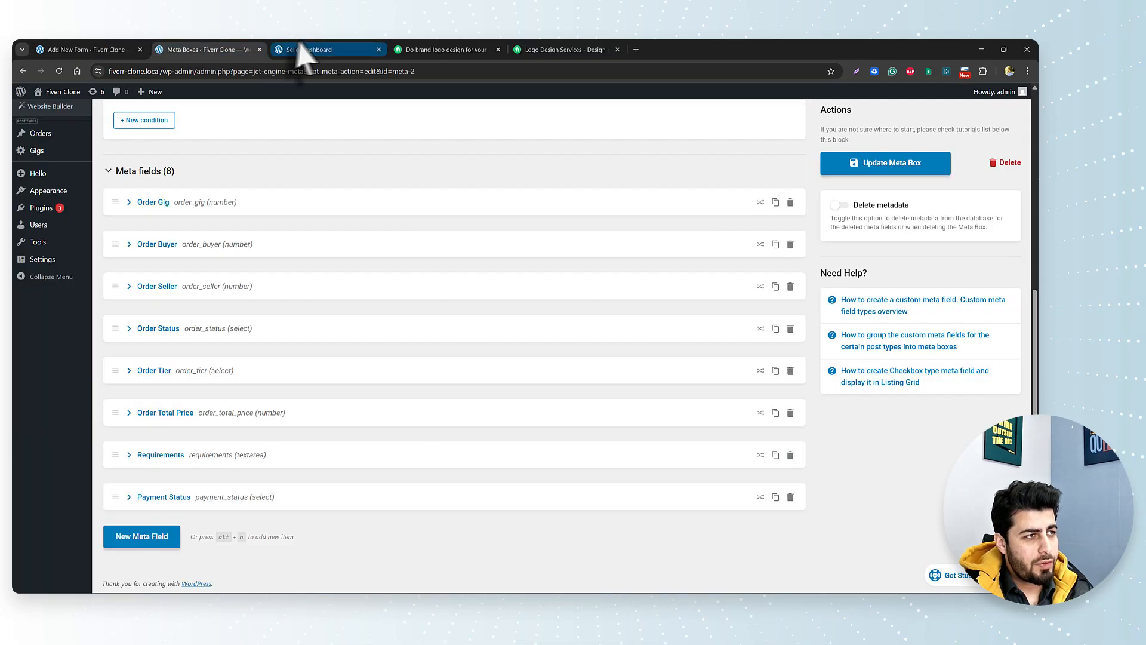
click(195, 373)
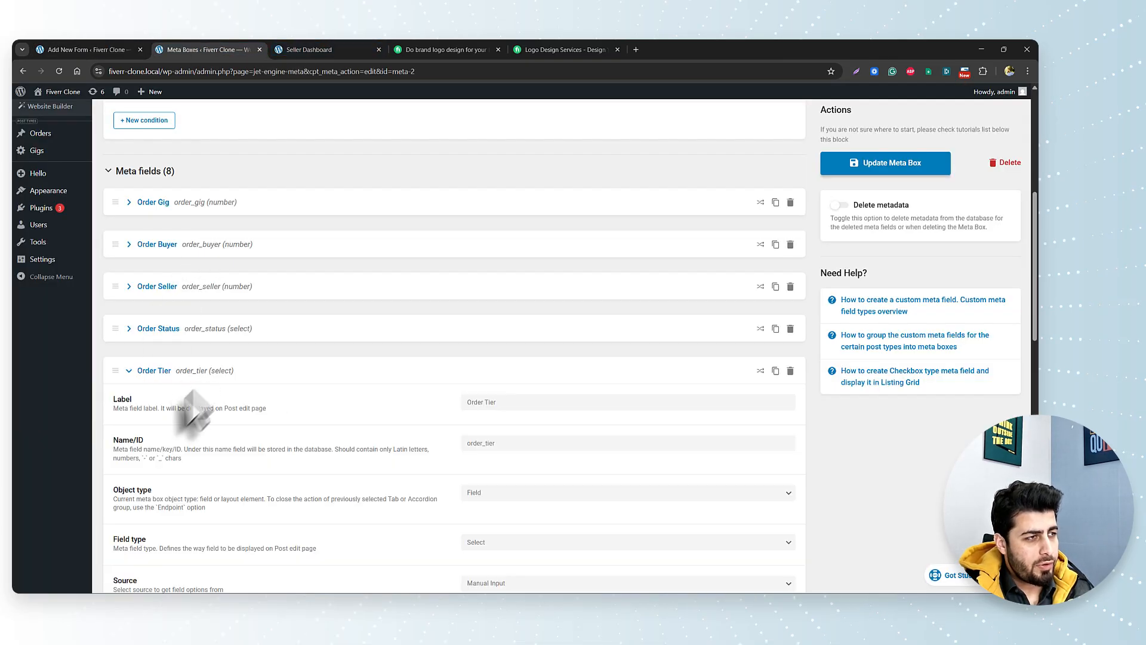
double_click(490, 443)
key(ctrl+c)
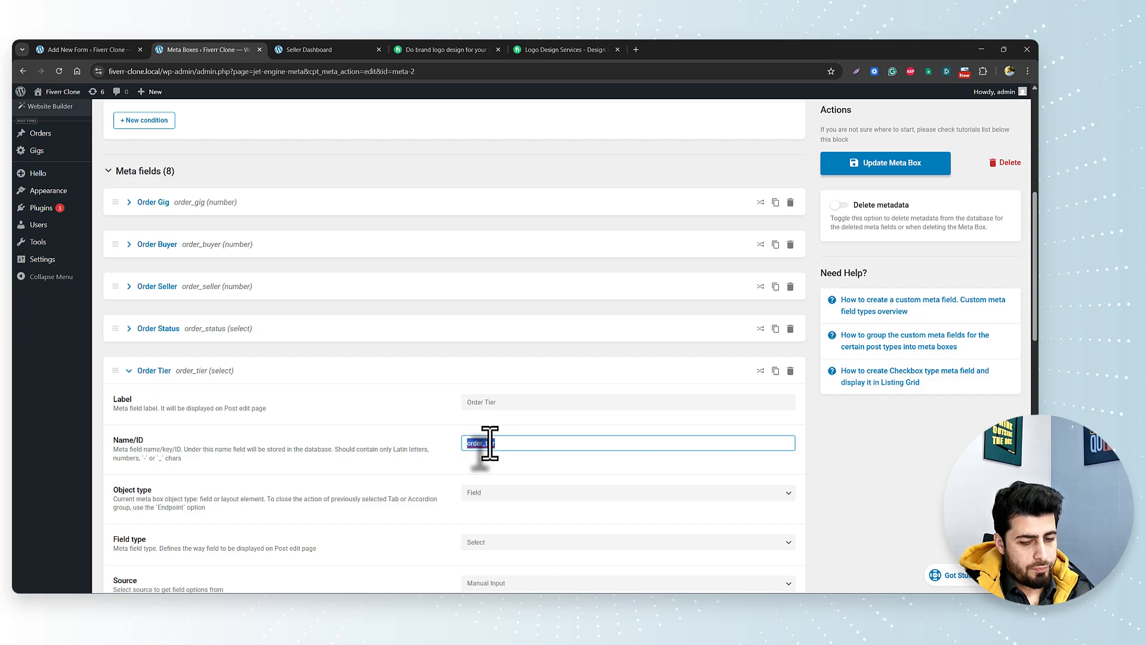
click(114, 50)
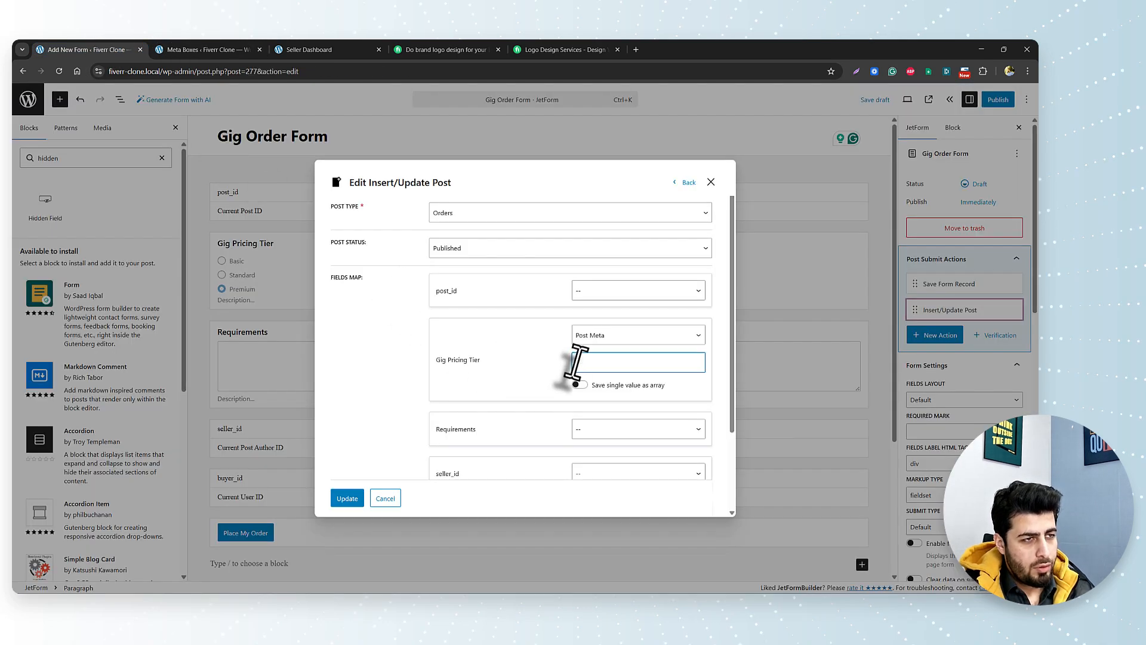
key(ctrl+v)
Step: Map the Requirements field to Post Meta with the key requirements, copied from the Orders meta box
scroll(573, 388, down, 3)
click(597, 329)
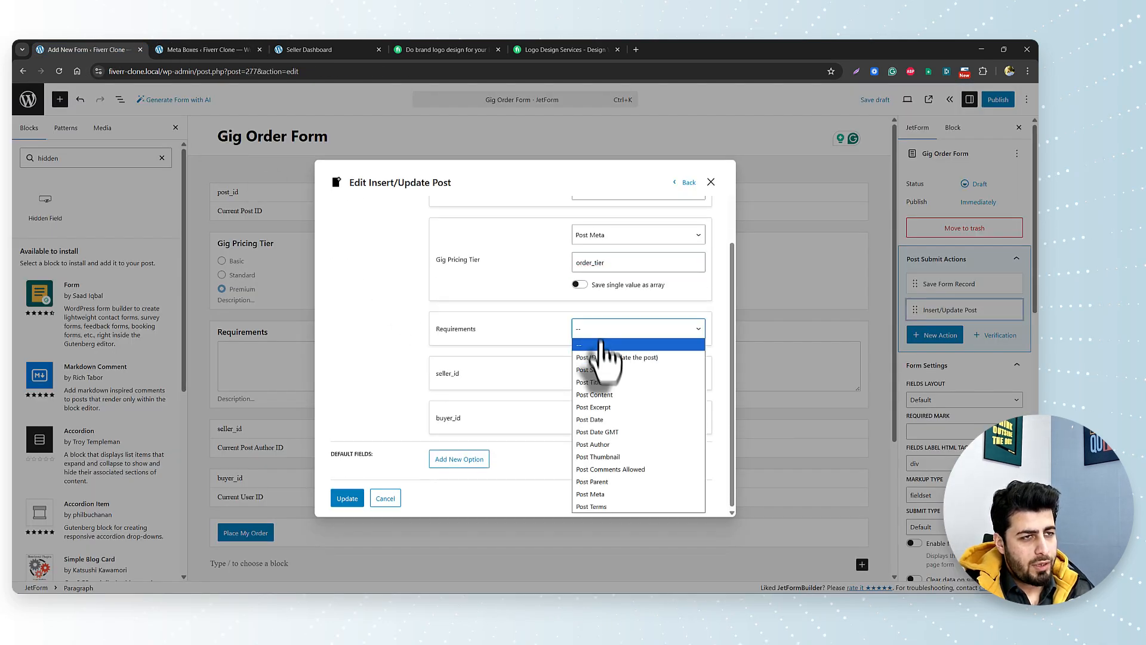
click(614, 494)
click(203, 50)
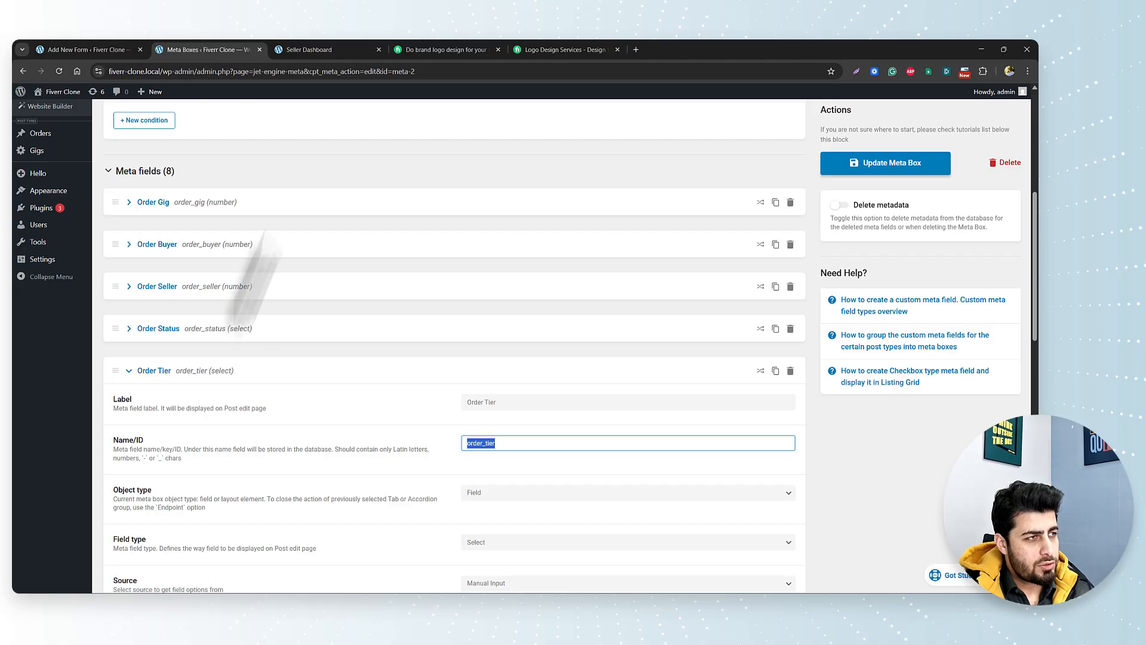
scroll(217, 340, down, 12)
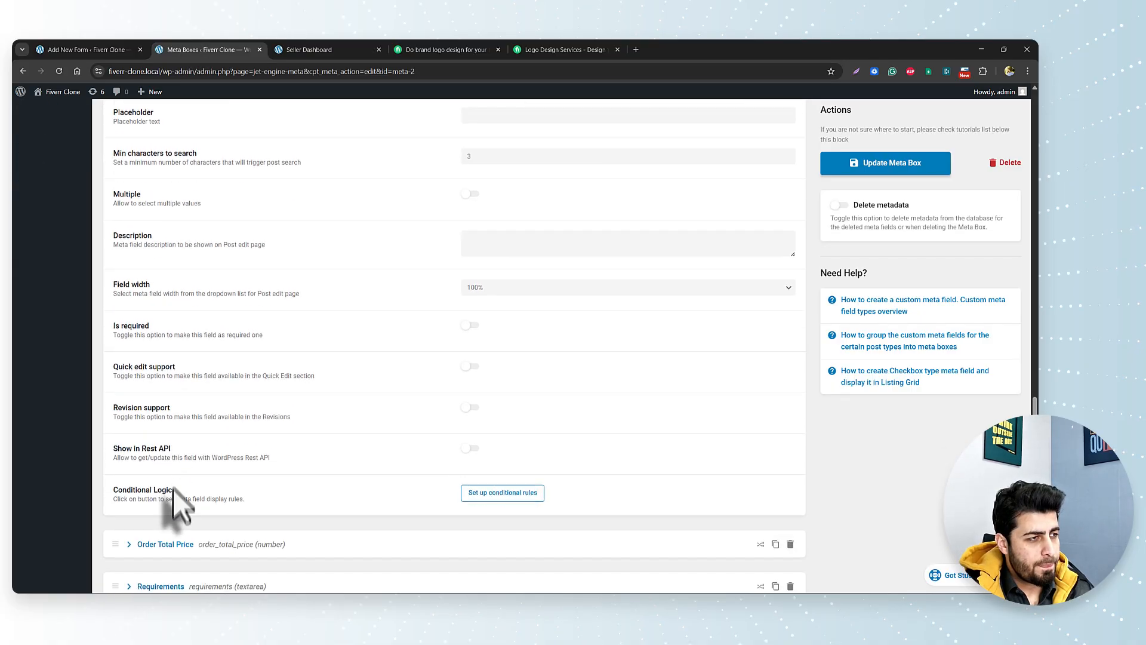
scroll(167, 507, down, 3)
click(255, 457)
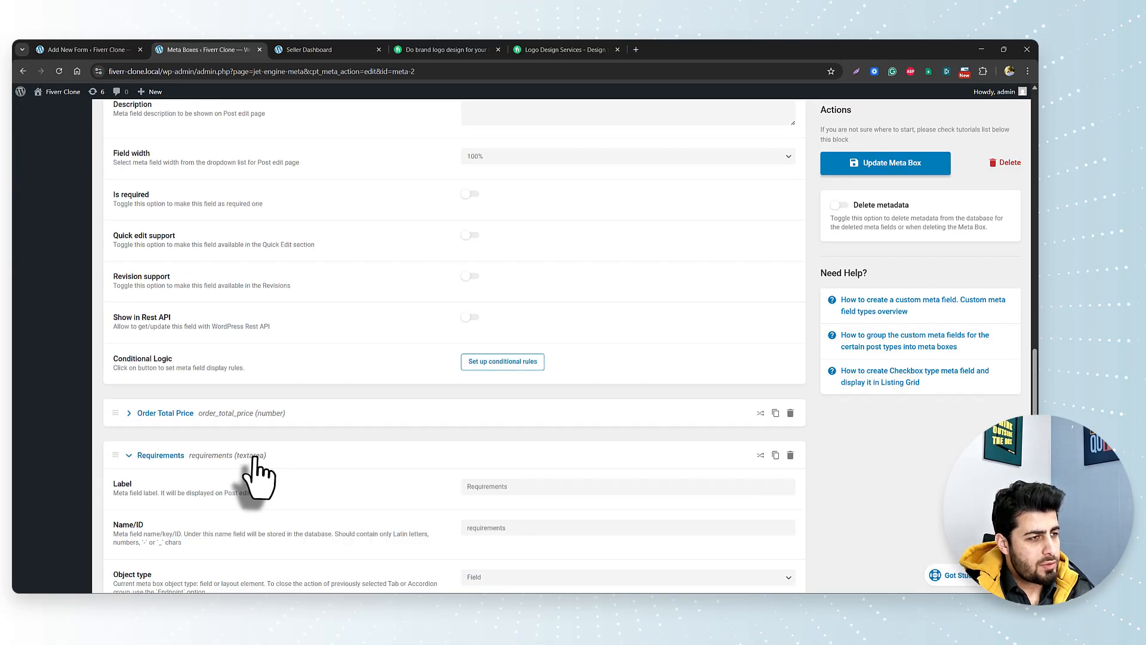
double_click(484, 528)
click(125, 50)
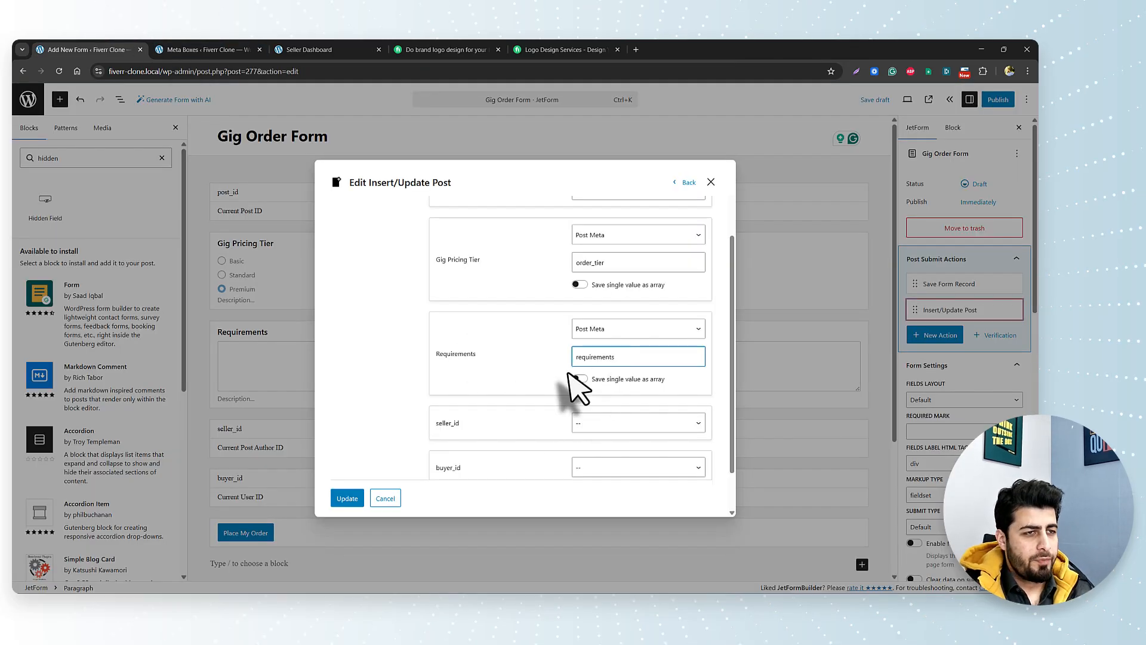
Step: In the Orders meta box, collapse the Requirements and Order Tier fields and copy the Order Seller field's name, order_seller
scroll(574, 382, down, 1)
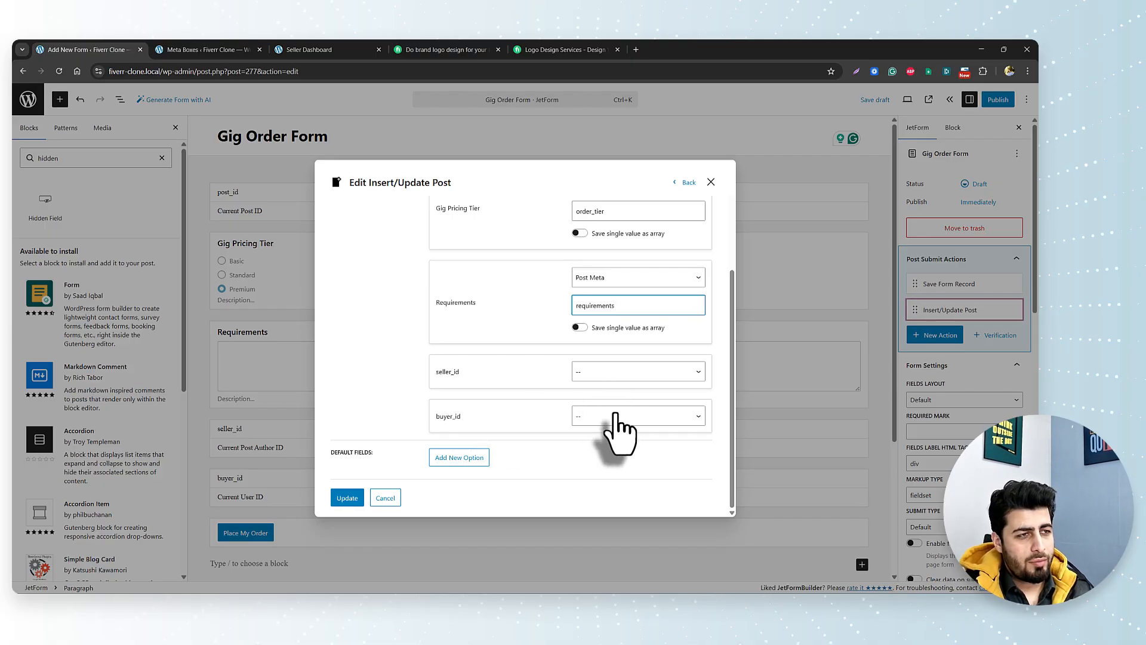
click(200, 48)
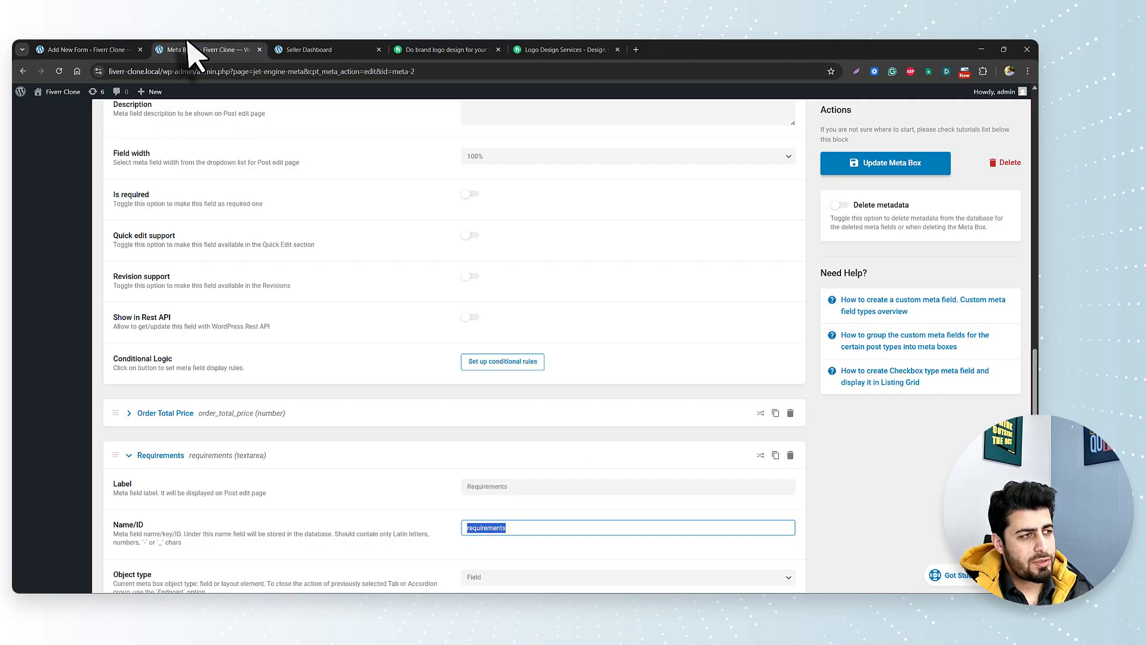
click(128, 455)
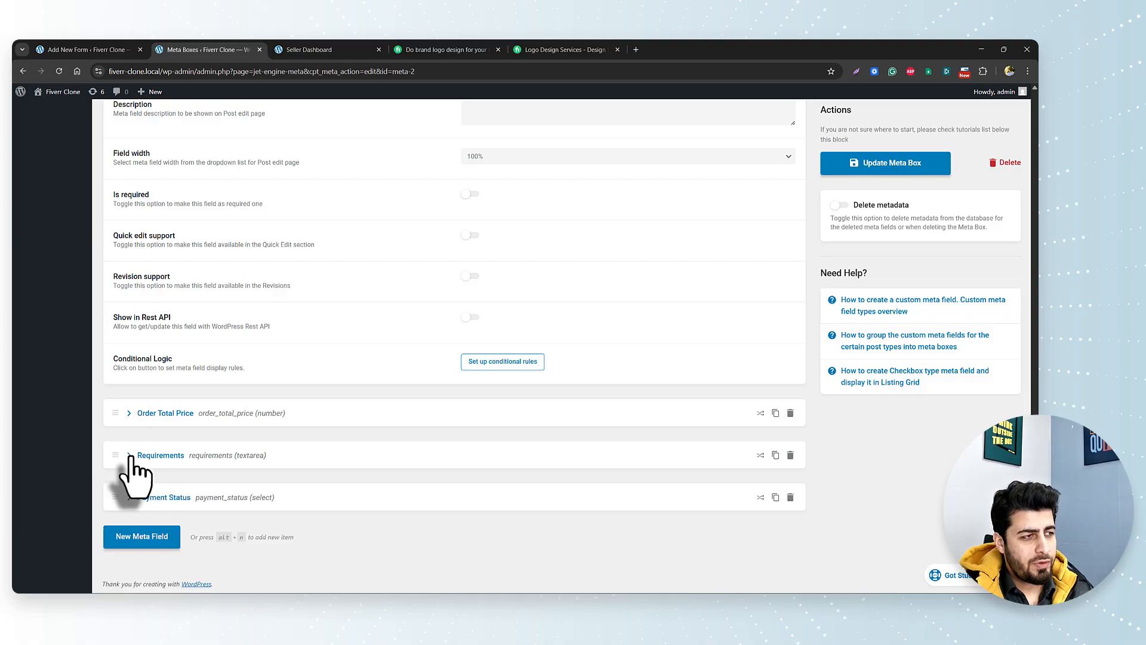
scroll(197, 386, up, 3)
scroll(143, 245, up, 5)
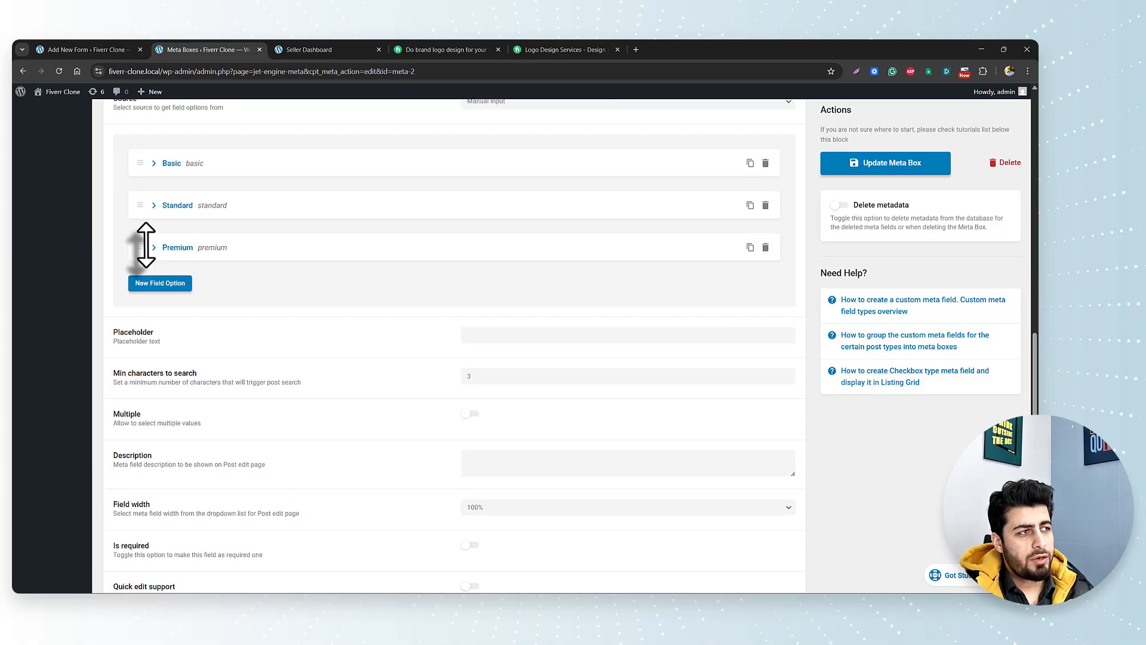
scroll(146, 281, up, 5)
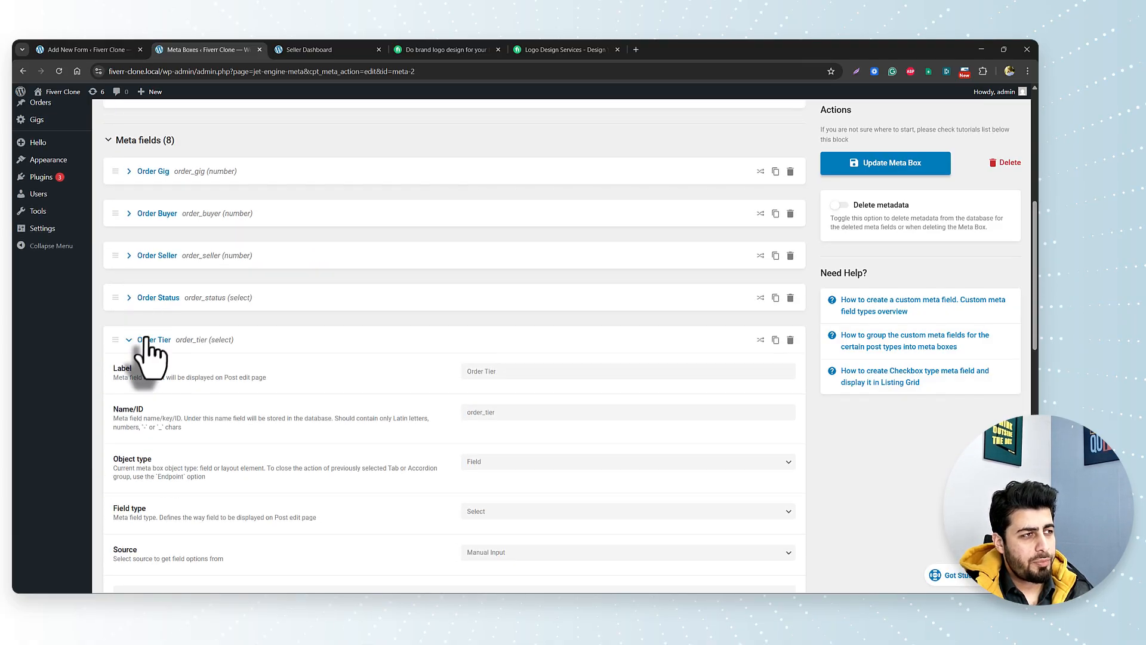
click(130, 333)
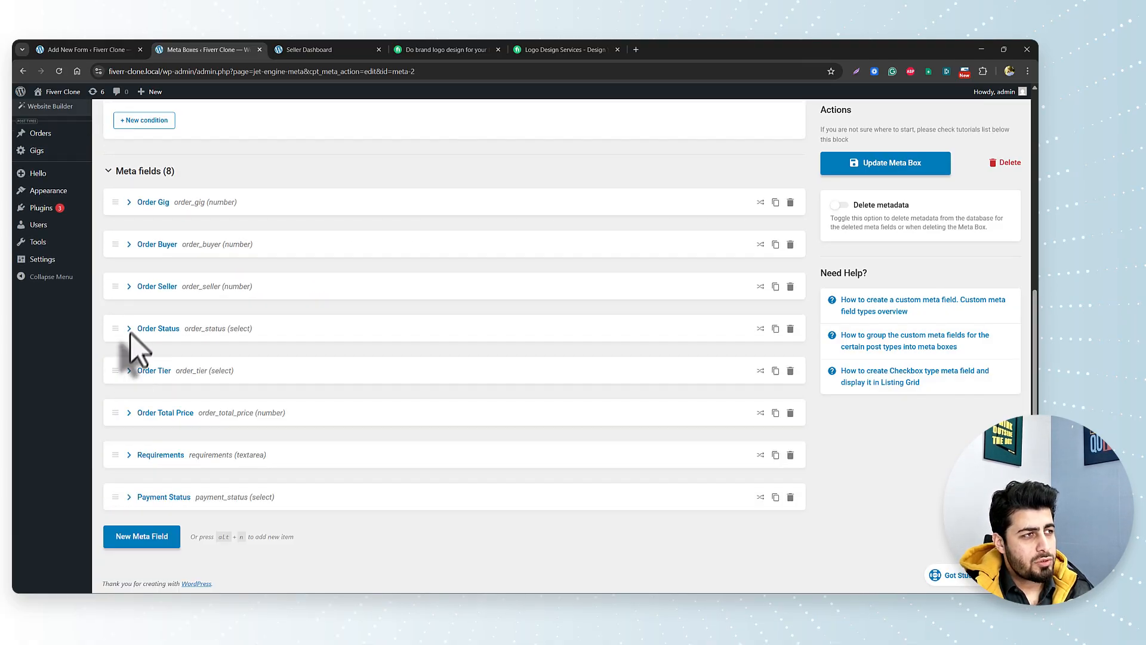
click(129, 286)
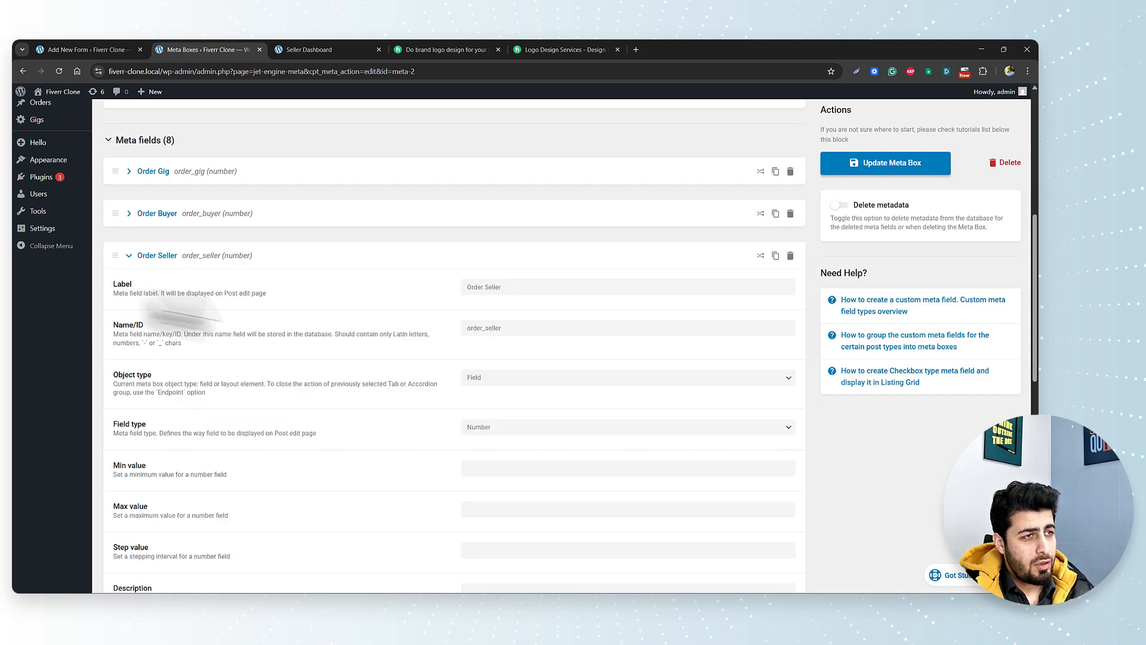
double_click(514, 328)
key(ctrl+c)
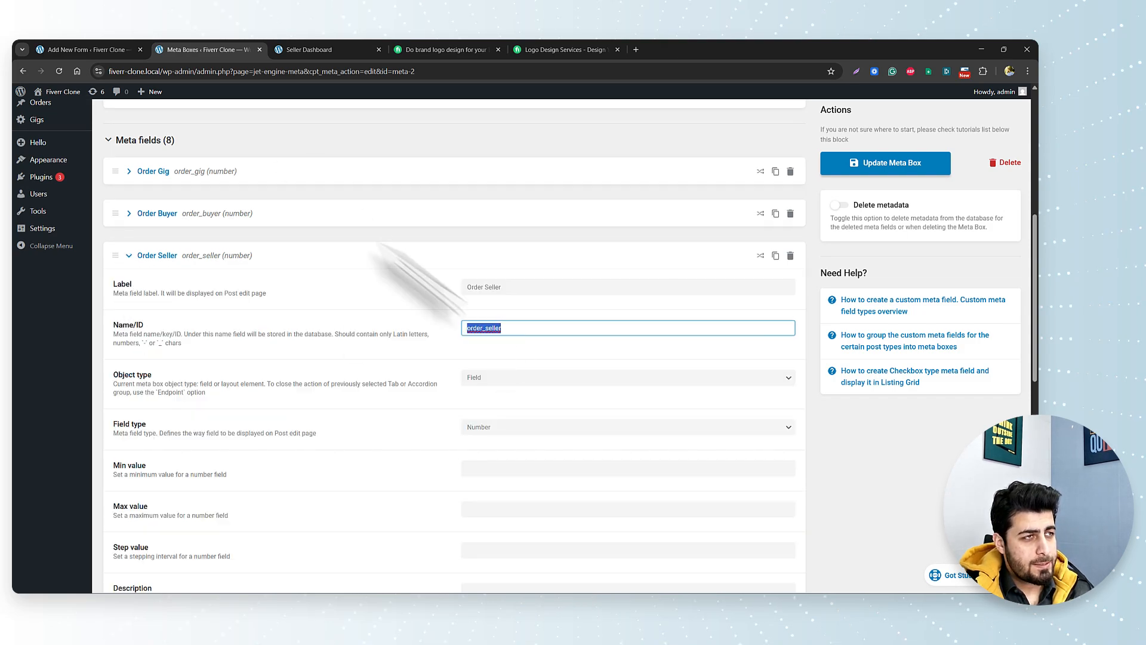
Step: Back in the form's Insert/Update Post action, map seller_id to Post Meta with the copied key order_seller
click(111, 50)
click(620, 376)
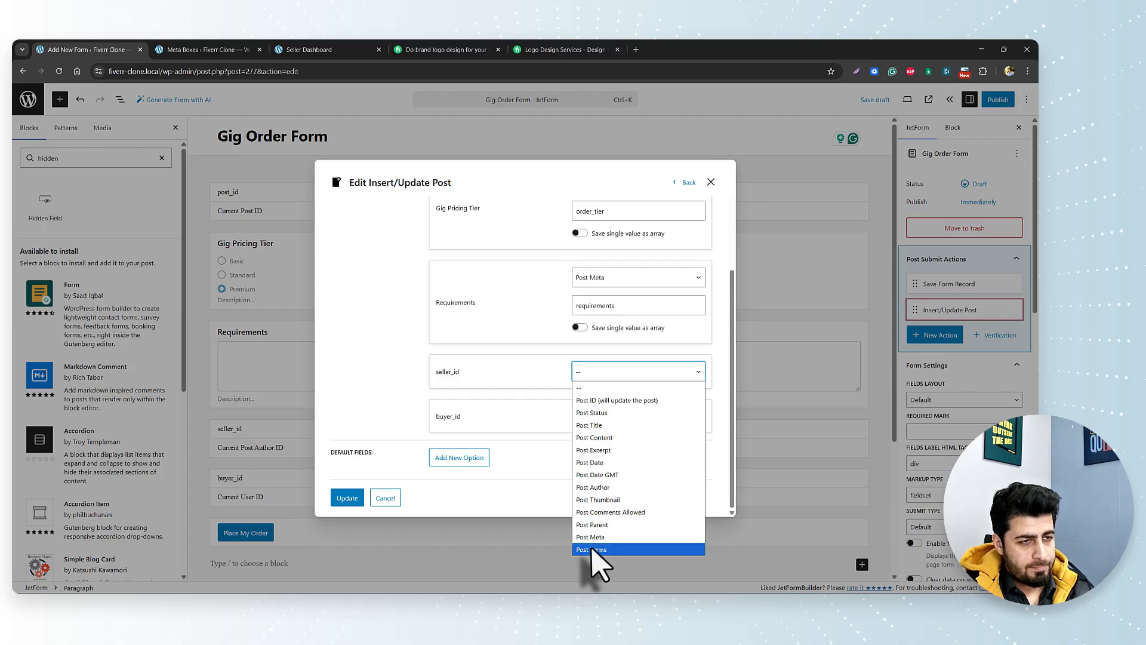
click(592, 541)
click(598, 400)
key(ctrl+v)
Step: Map buyer_id to Post Meta, using the Order Buyer field name order_buyer copied from the Orders meta box
scroll(589, 421, down, 2)
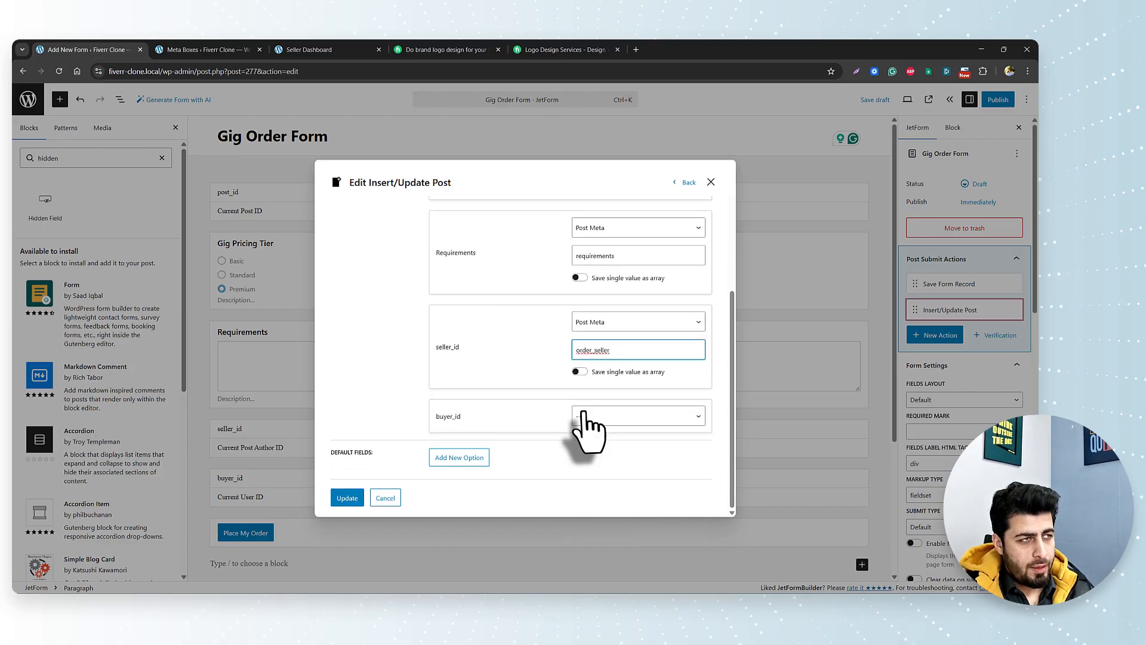
click(235, 43)
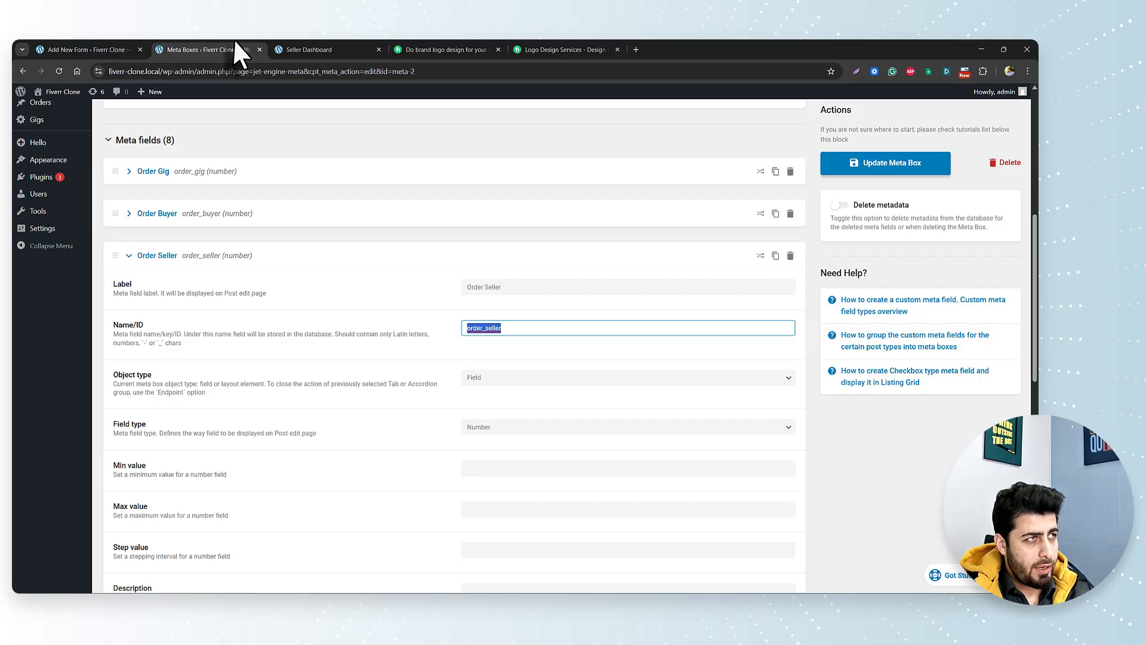
click(129, 256)
click(133, 246)
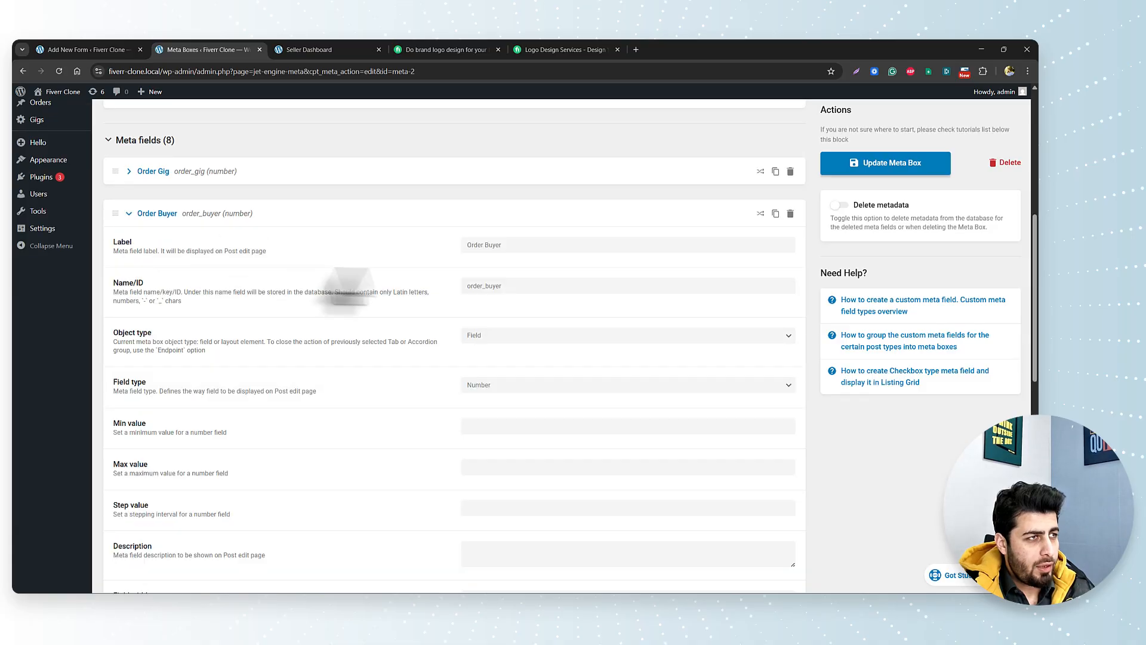
double_click(527, 289)
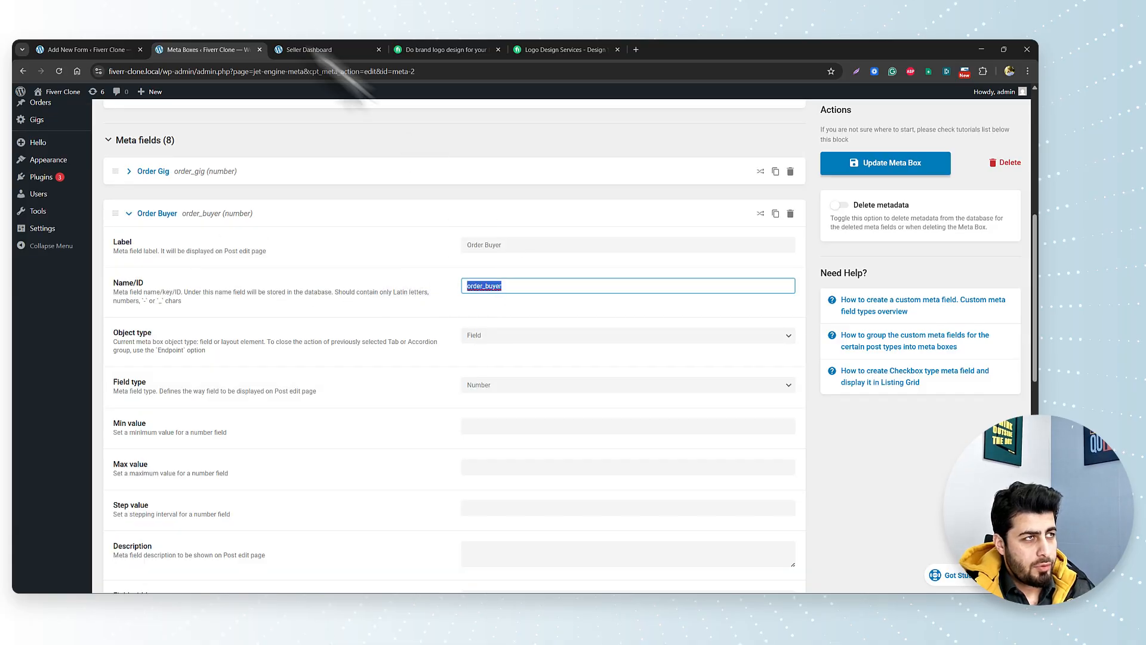
click(128, 48)
click(617, 418)
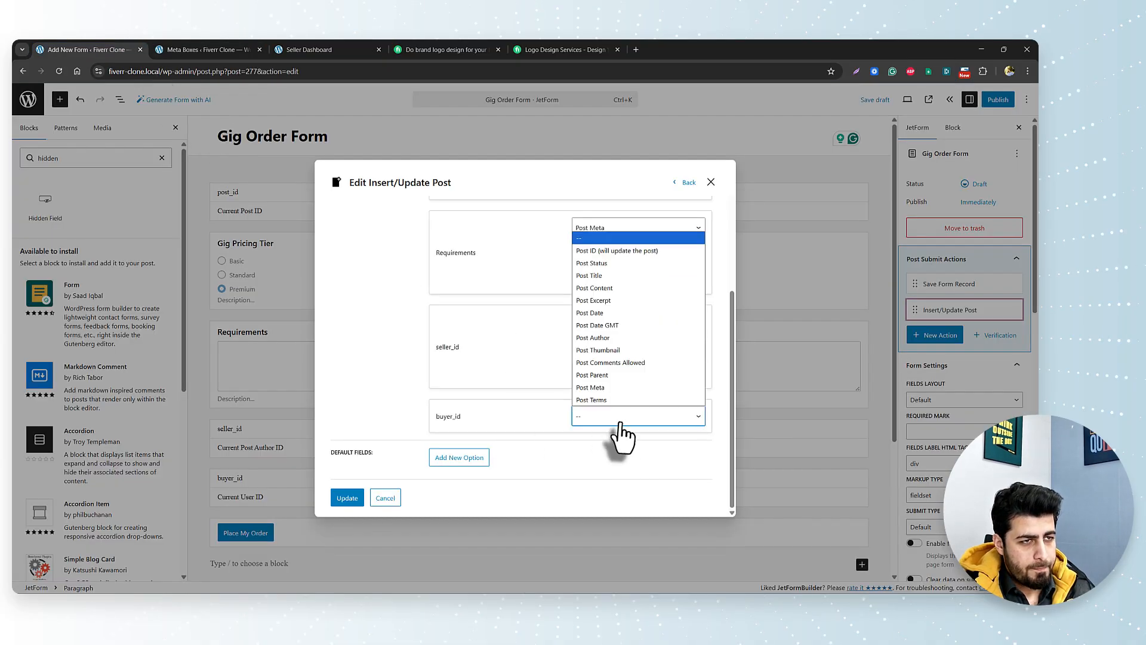
click(621, 387)
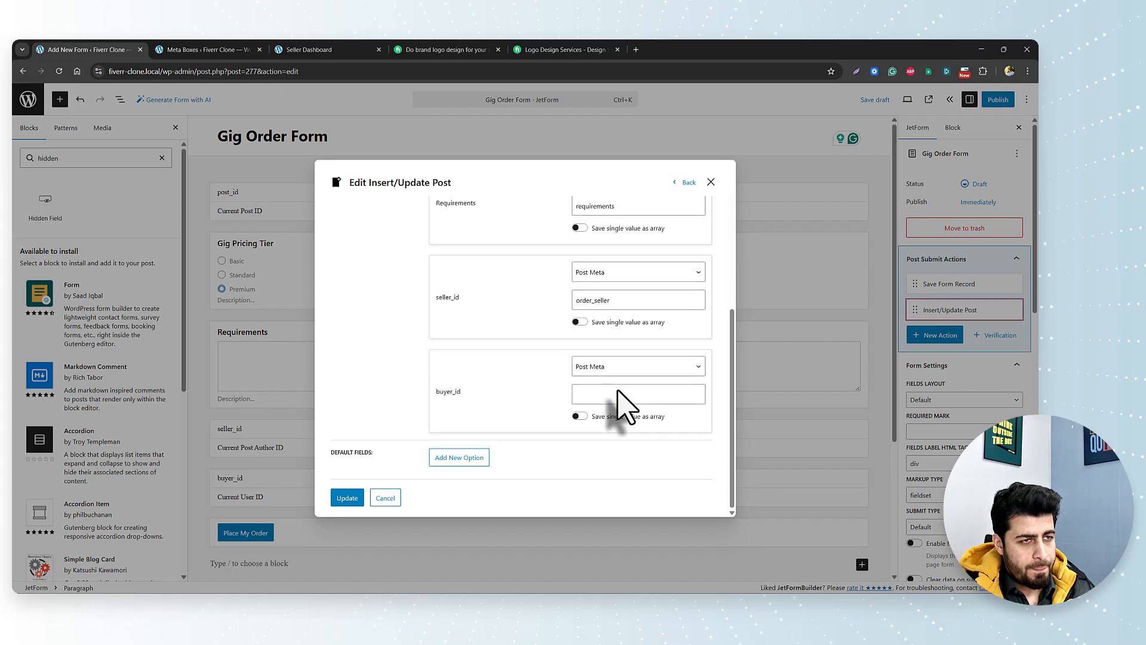
click(493, 395)
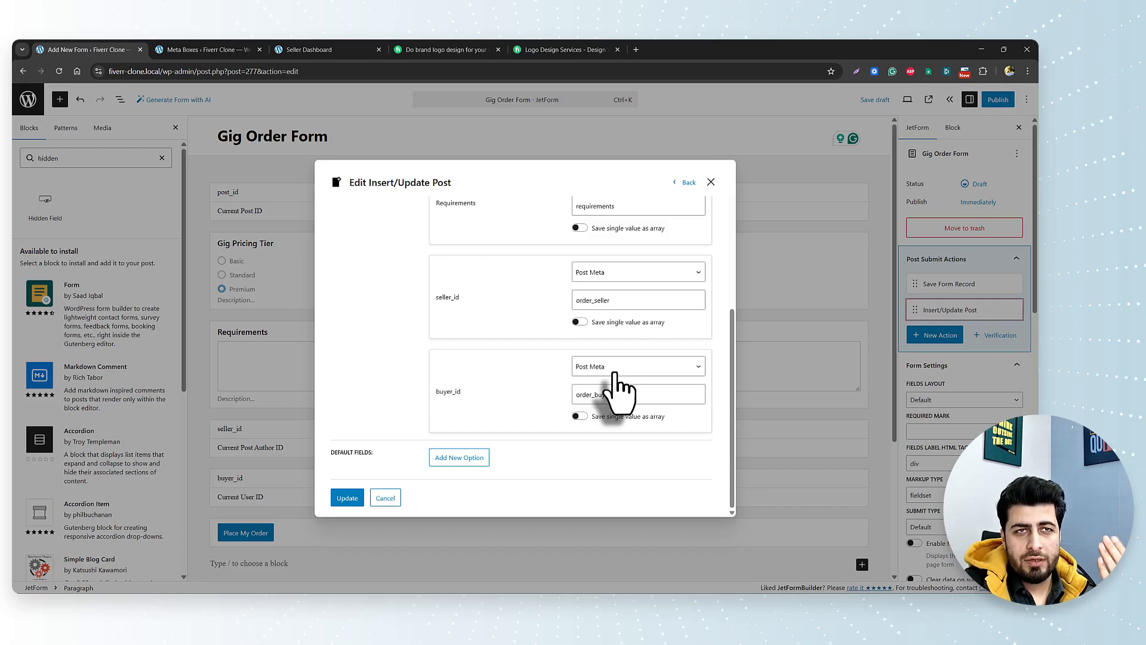
Step: Save the Insert/Update Post action's settings and publish the Gig Order Form
scroll(609, 418, up, 5)
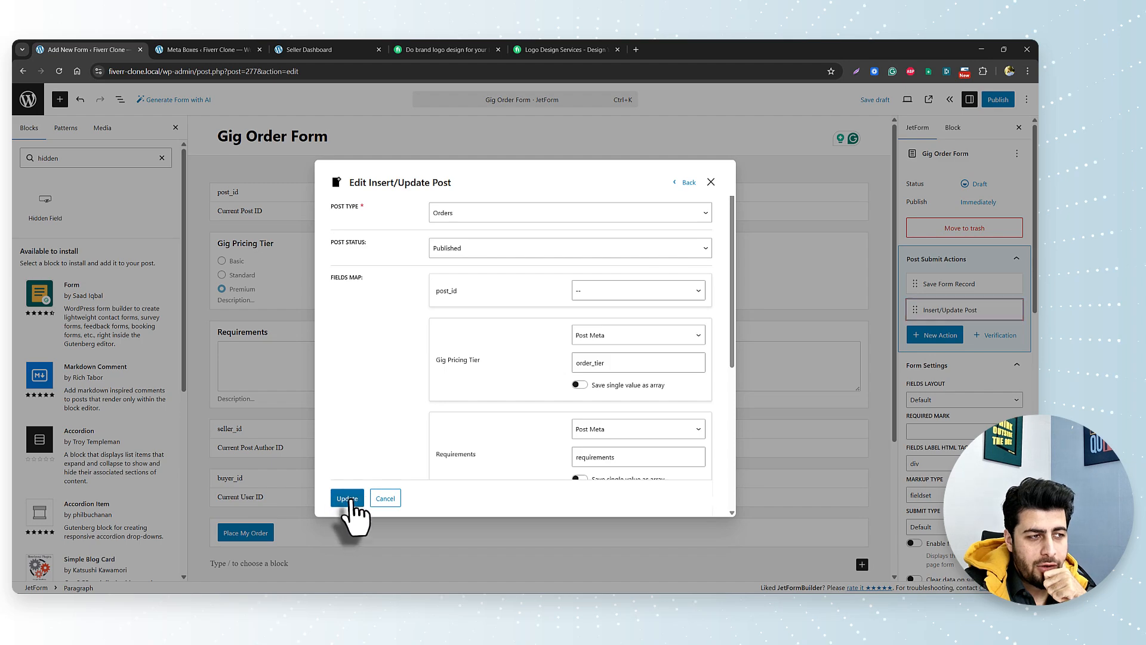
click(348, 499)
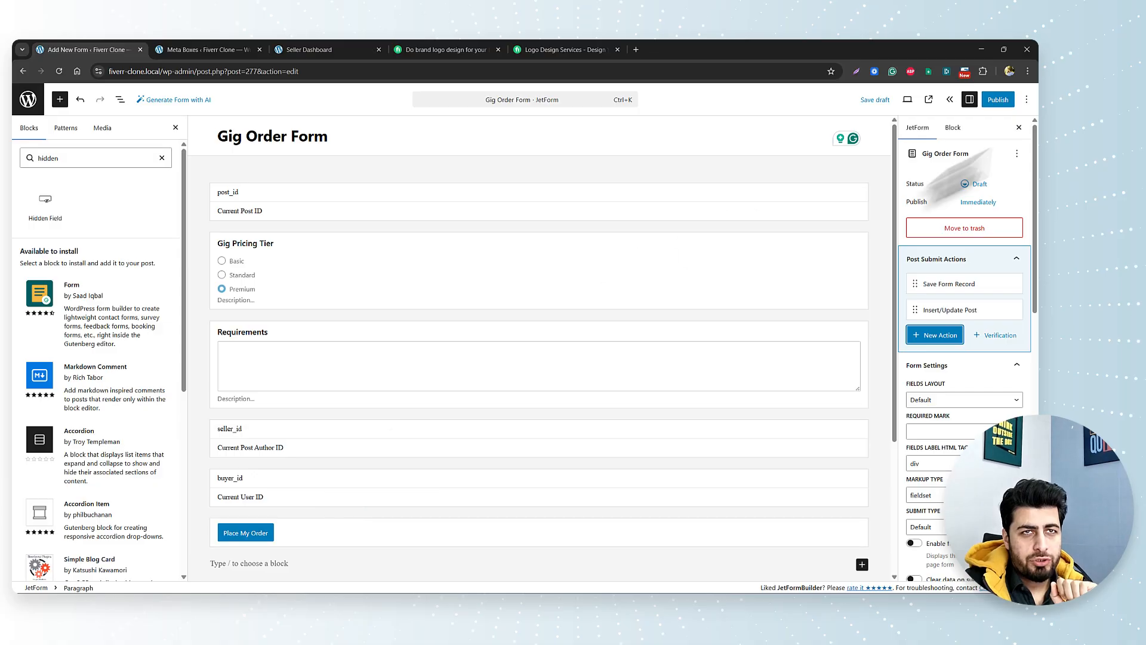
click(1000, 100)
click(1001, 99)
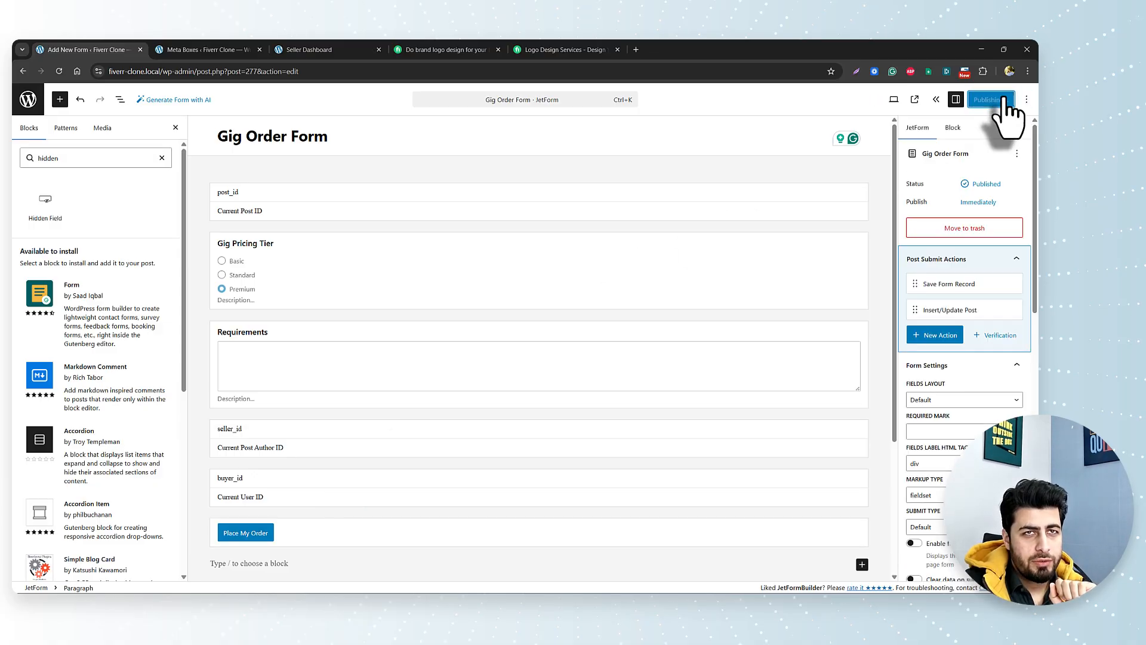
Step: Go to the gig page "I will do WordPress design and development" and open its Single Gig Template in Elementor in a separate tab
click(225, 49)
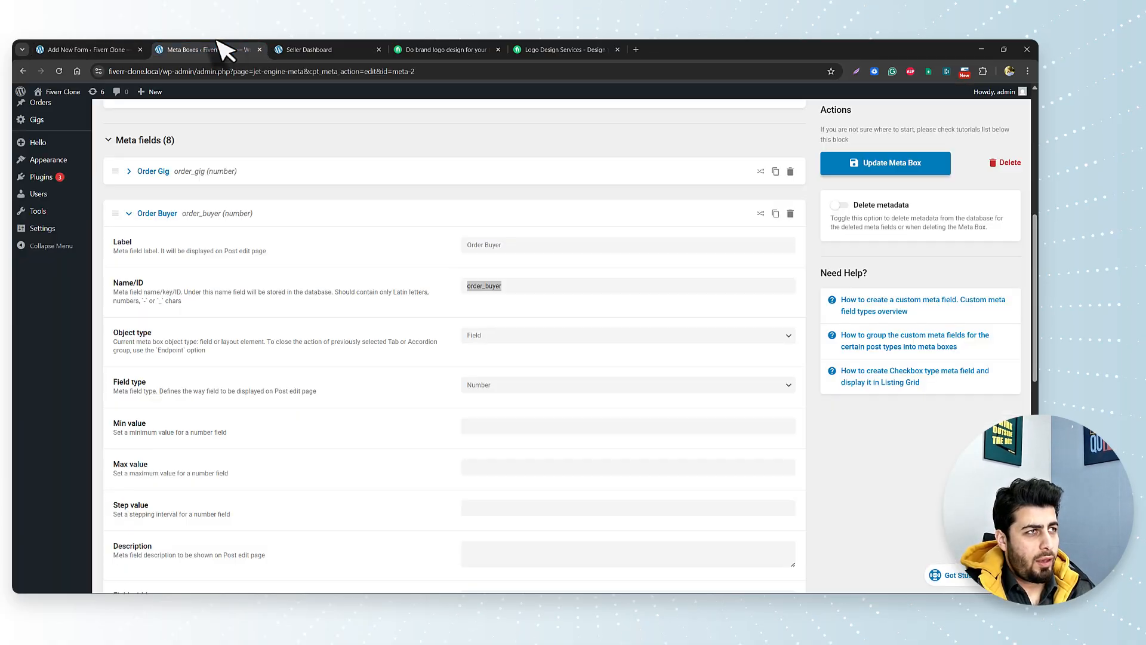
click(307, 49)
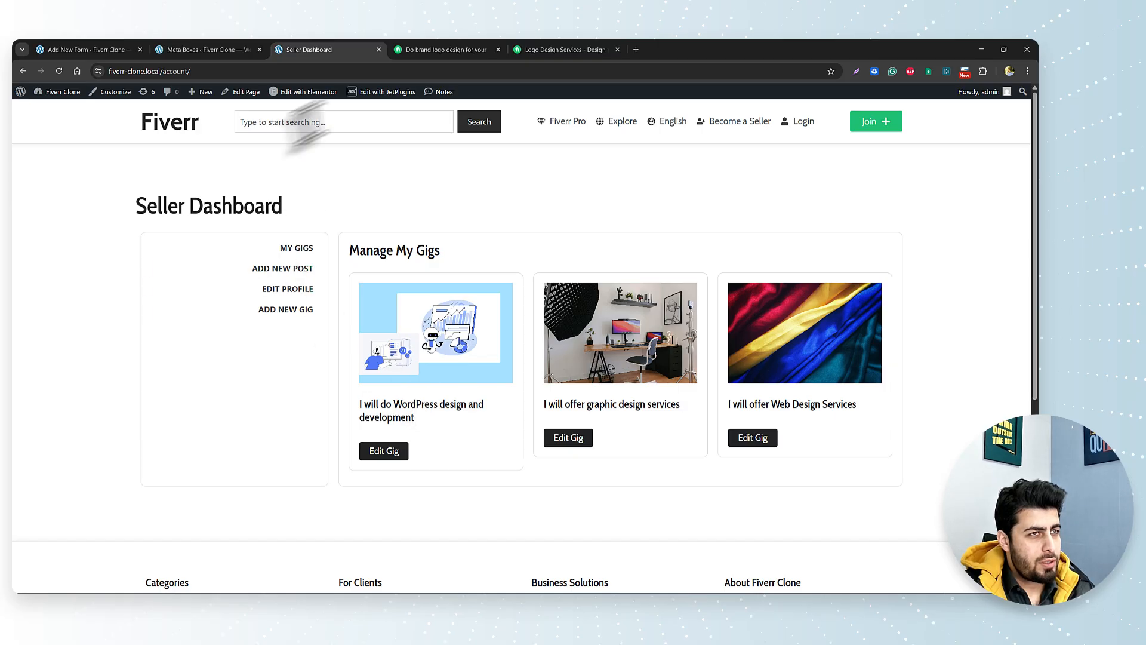
click(179, 119)
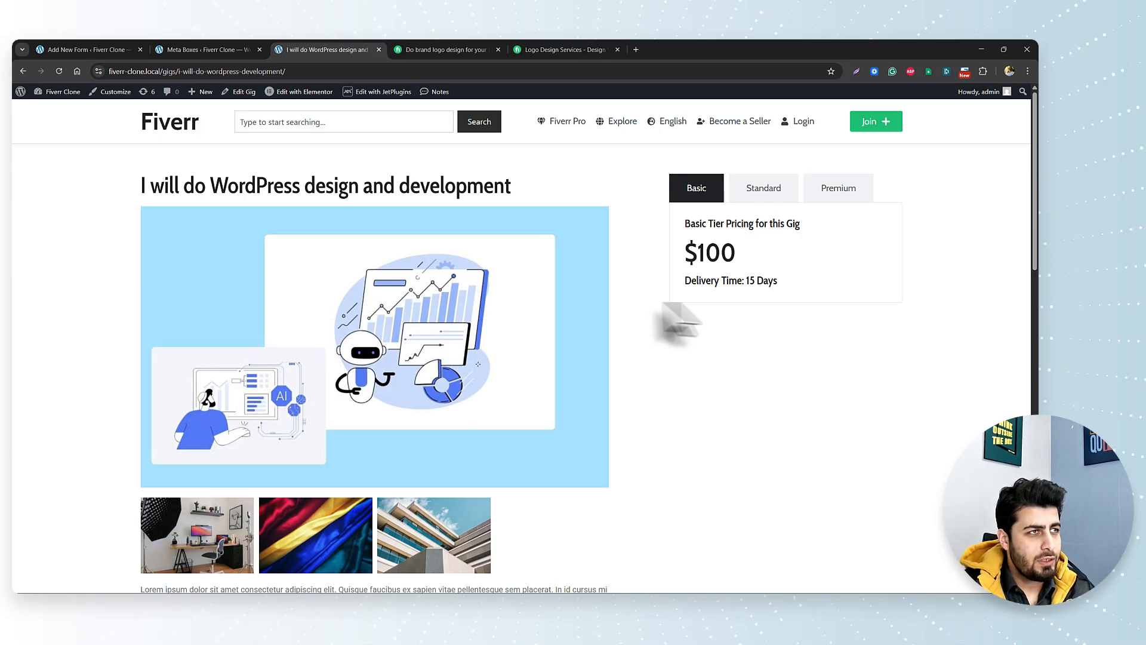
mouse_move(295, 96)
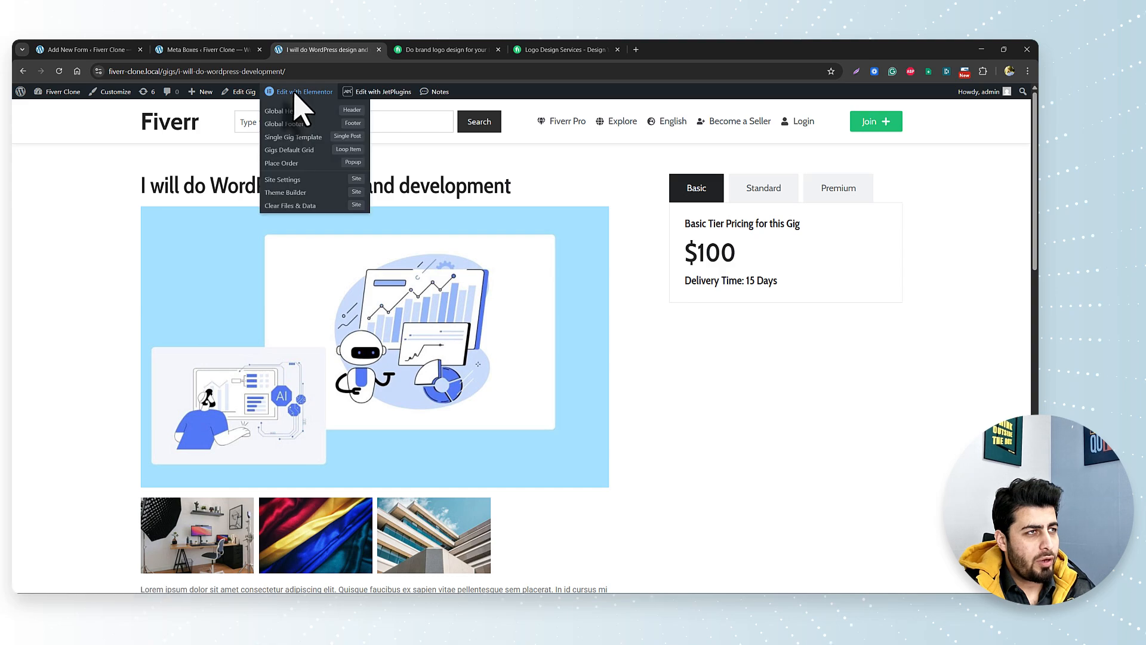
right_click(302, 137)
click(327, 148)
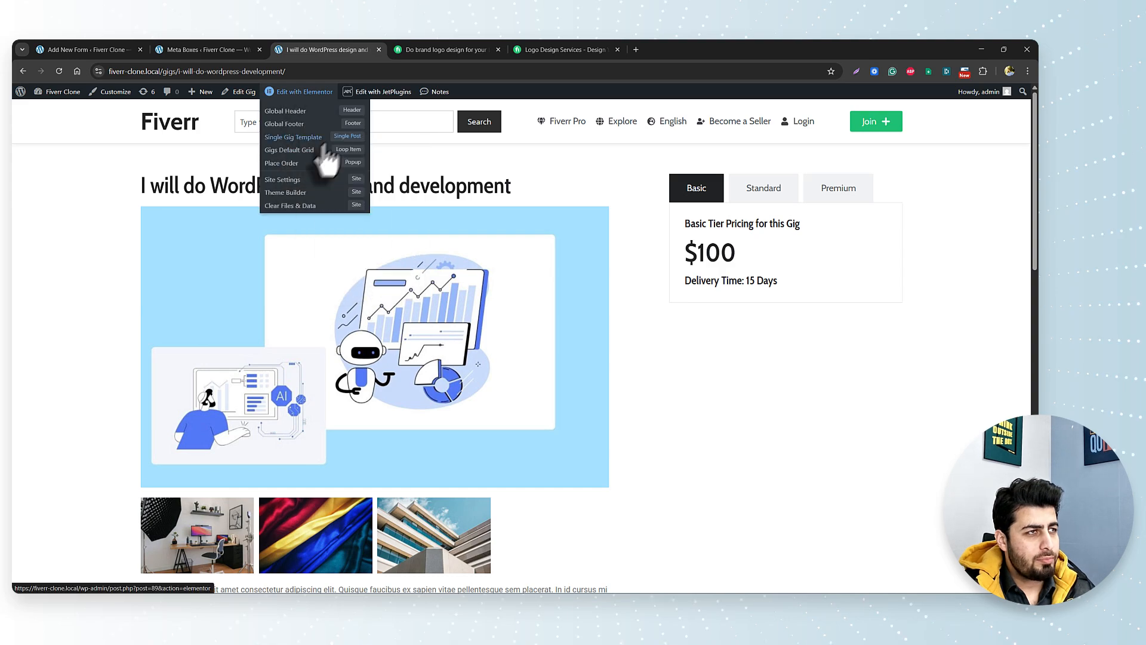
drag(442, 48, 354, 52)
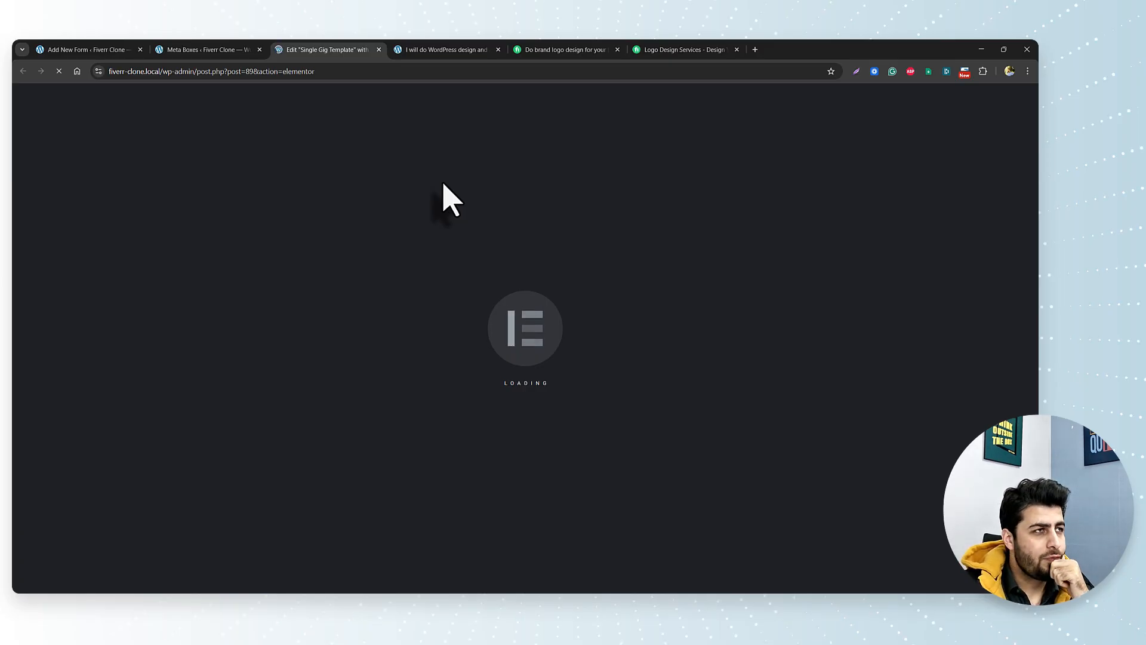
Step: Find the JetForm widget and add it to the Single Gig Template directly below the pricing tier tabs
click(90, 48)
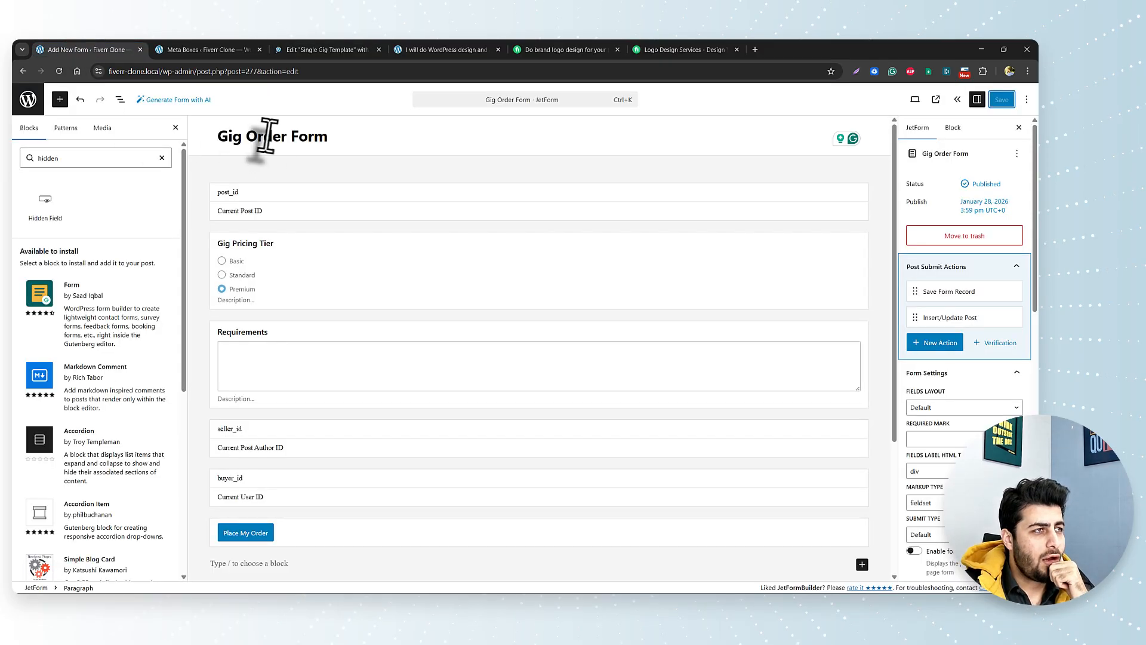
click(327, 48)
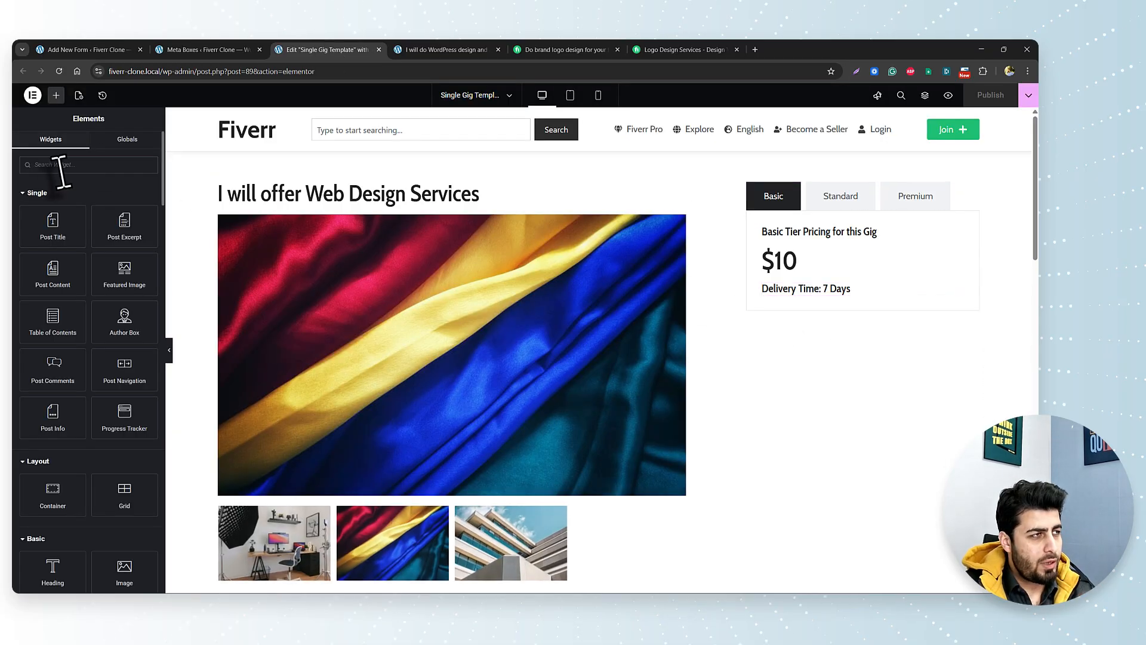
text(jet)
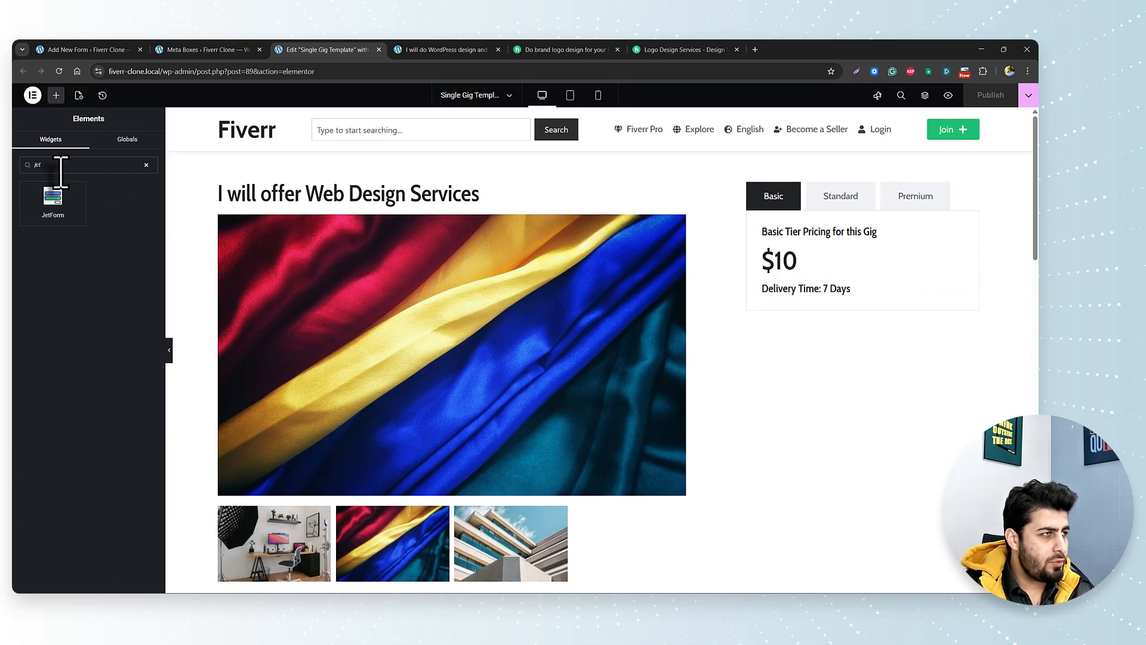
drag(64, 198, 848, 328)
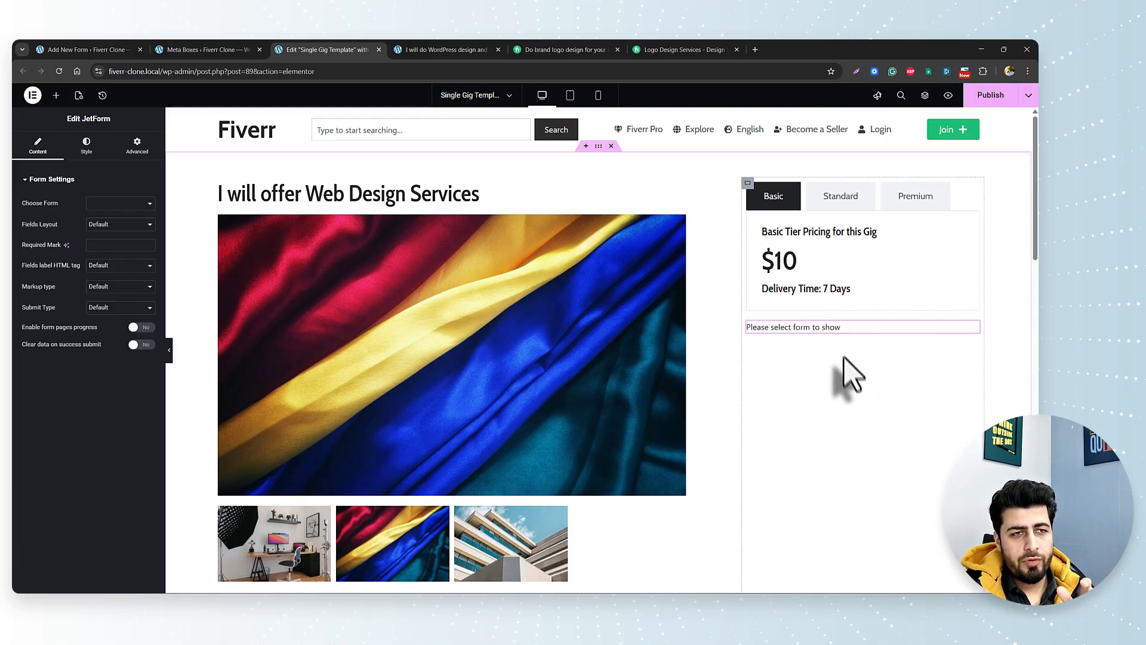
scroll(840, 346, down, 10)
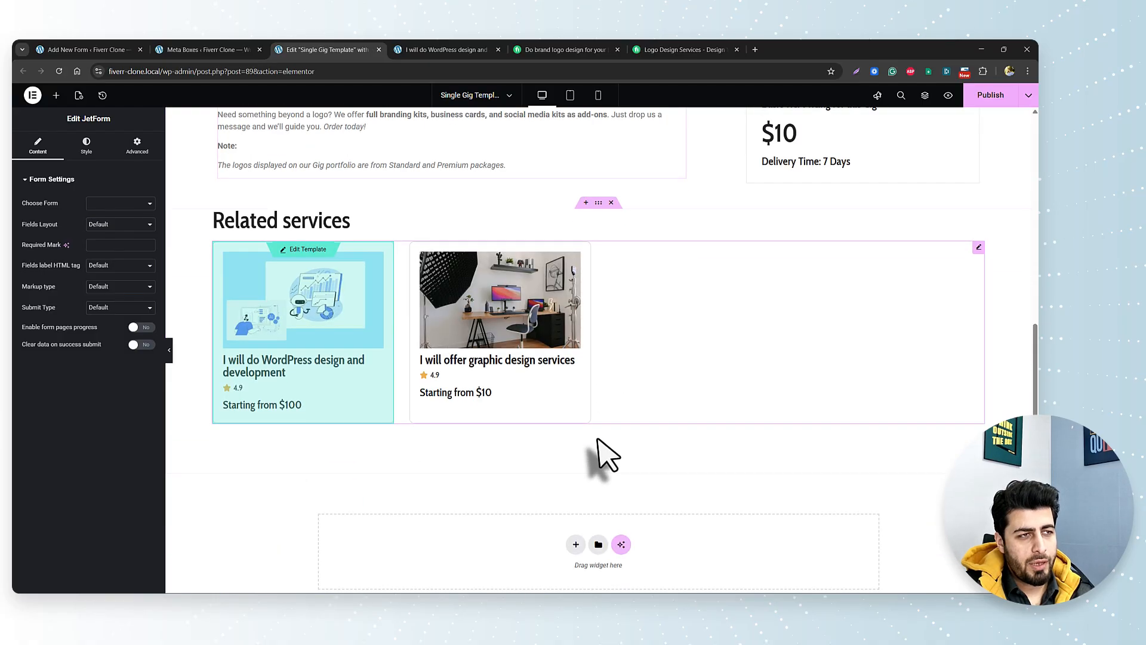
scroll(793, 453, up, 10)
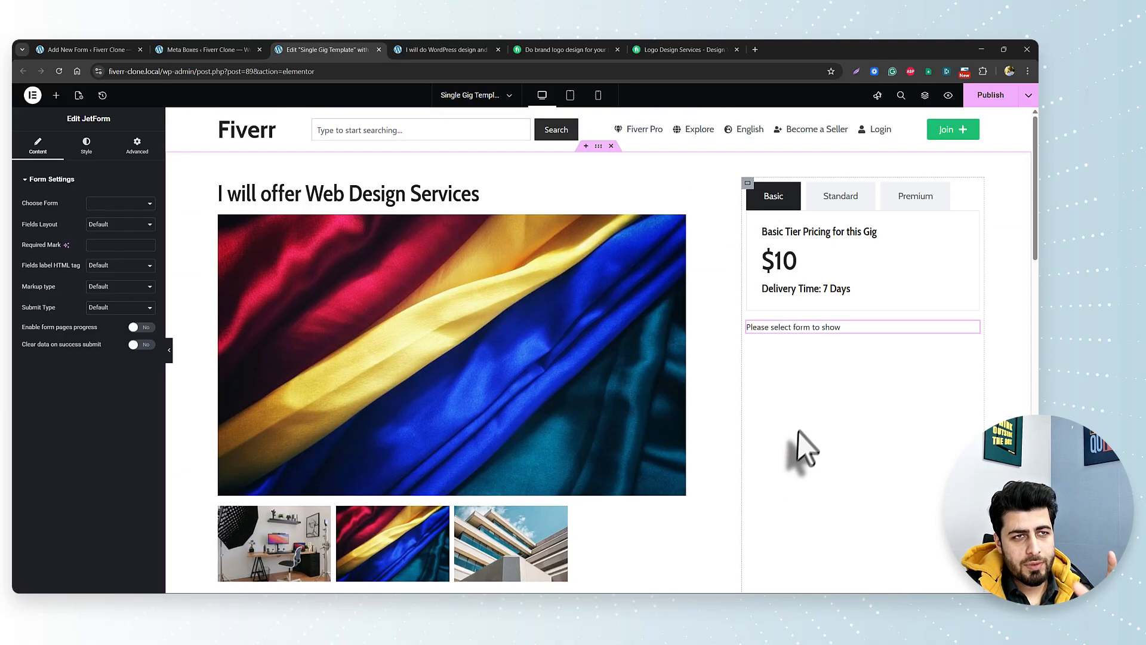
Step: Set the JetForm widget to show the Gig Order Form with the AJAX submit type, and publish the template
click(96, 204)
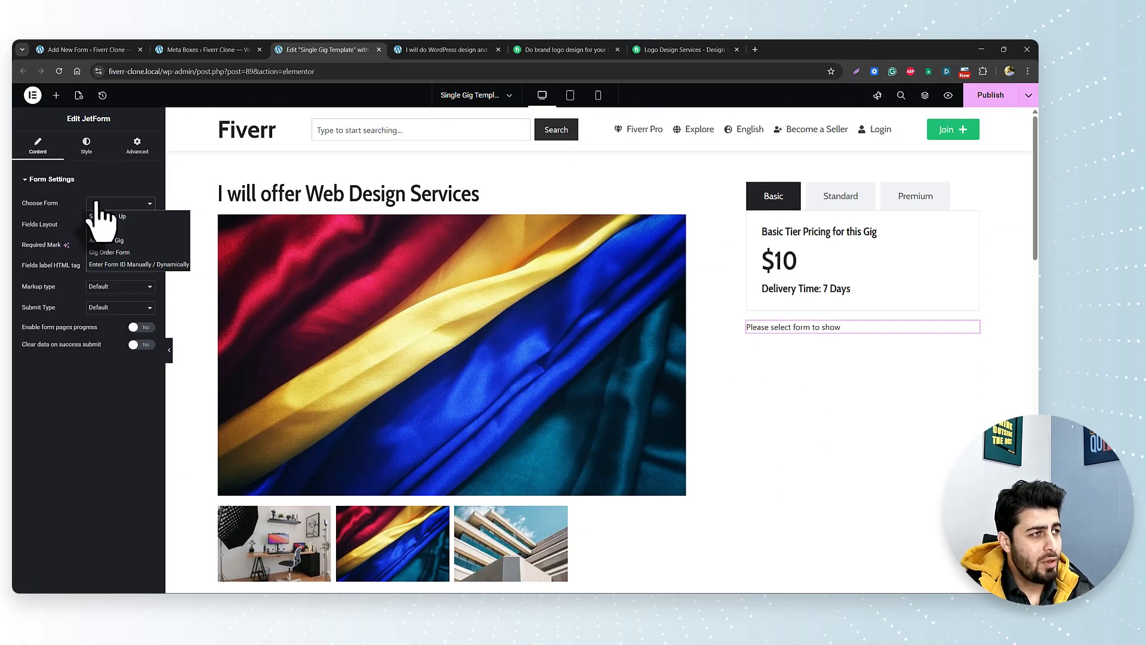
click(126, 252)
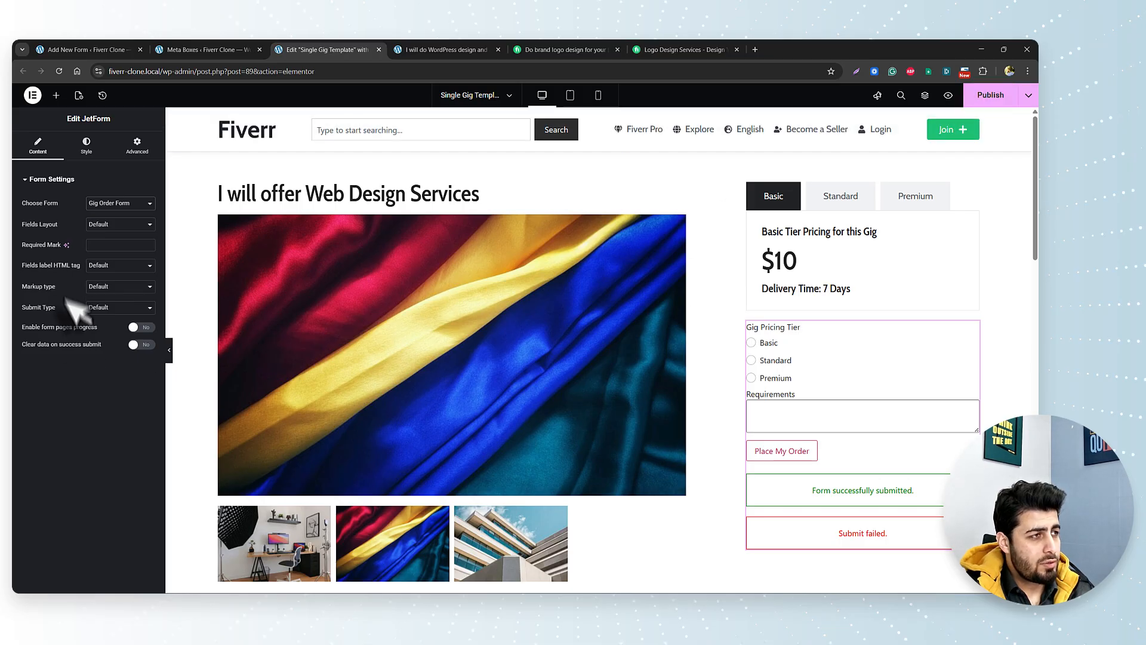
click(111, 307)
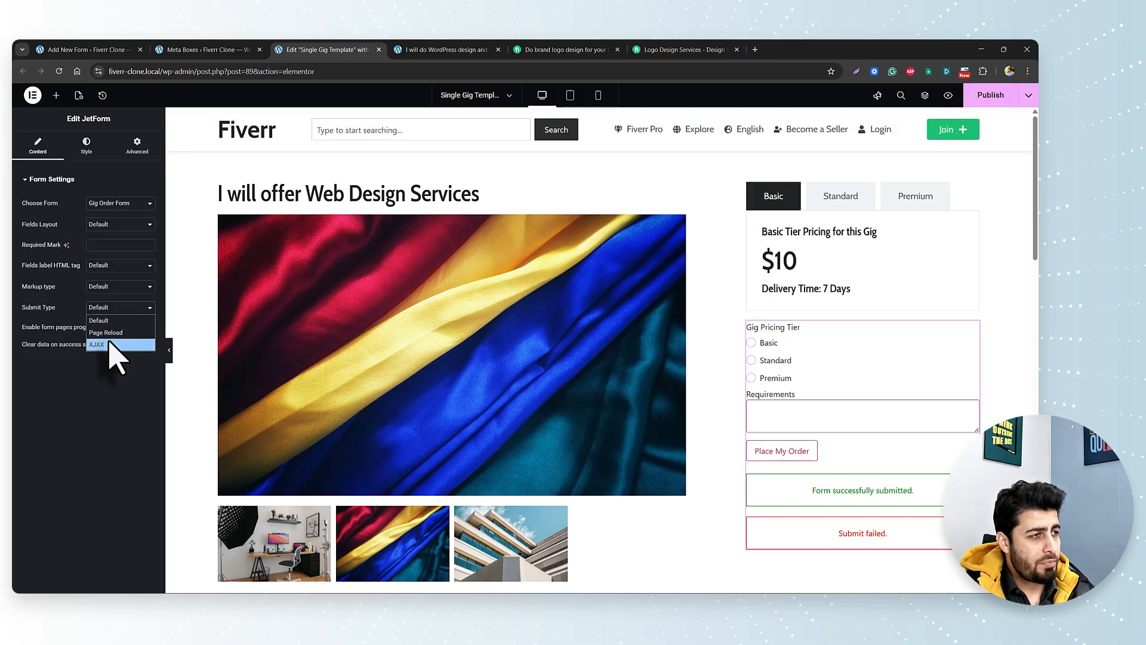
click(110, 345)
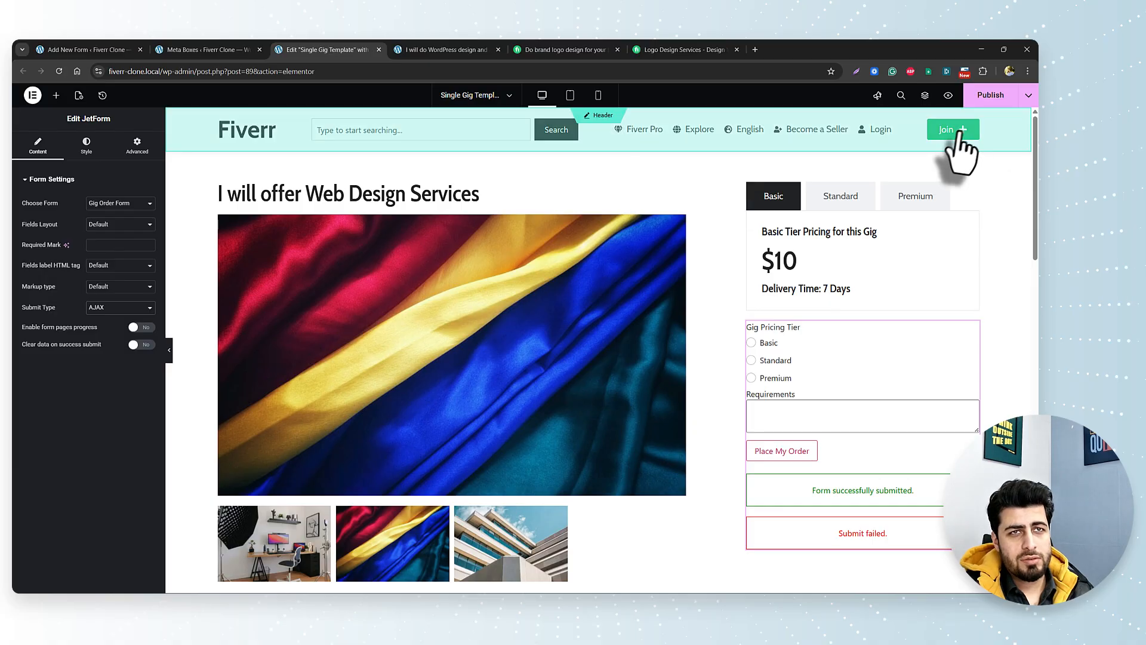
click(990, 95)
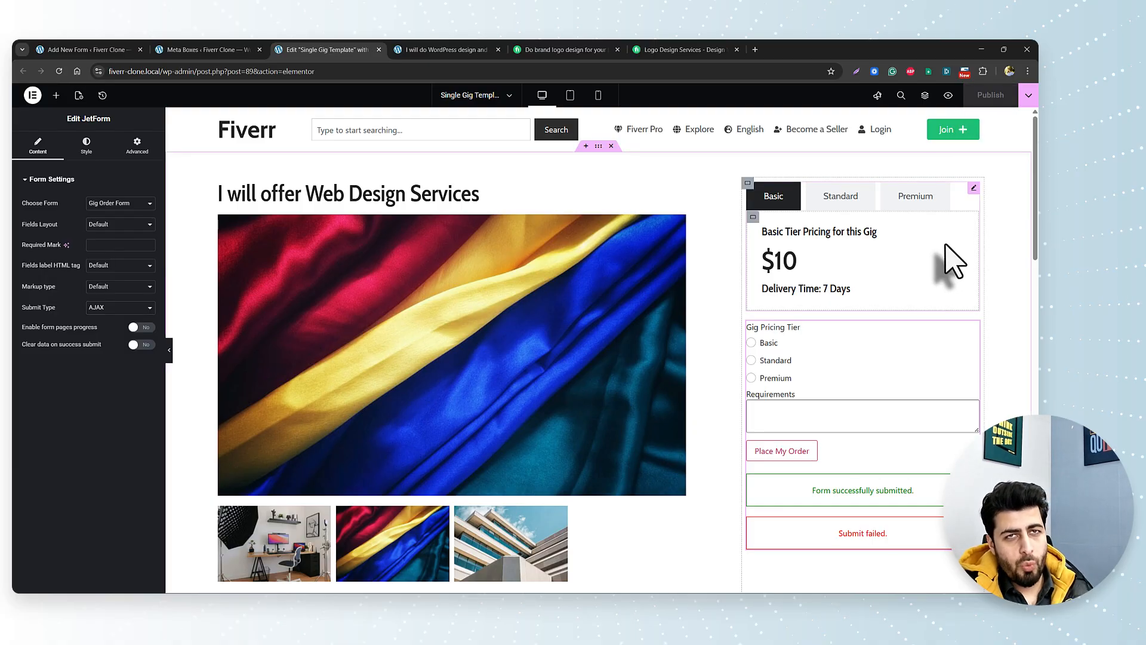
Step: Reload the WordPress gig page and place a test order with the Standard tier and the requirements "This is my first order"
click(441, 51)
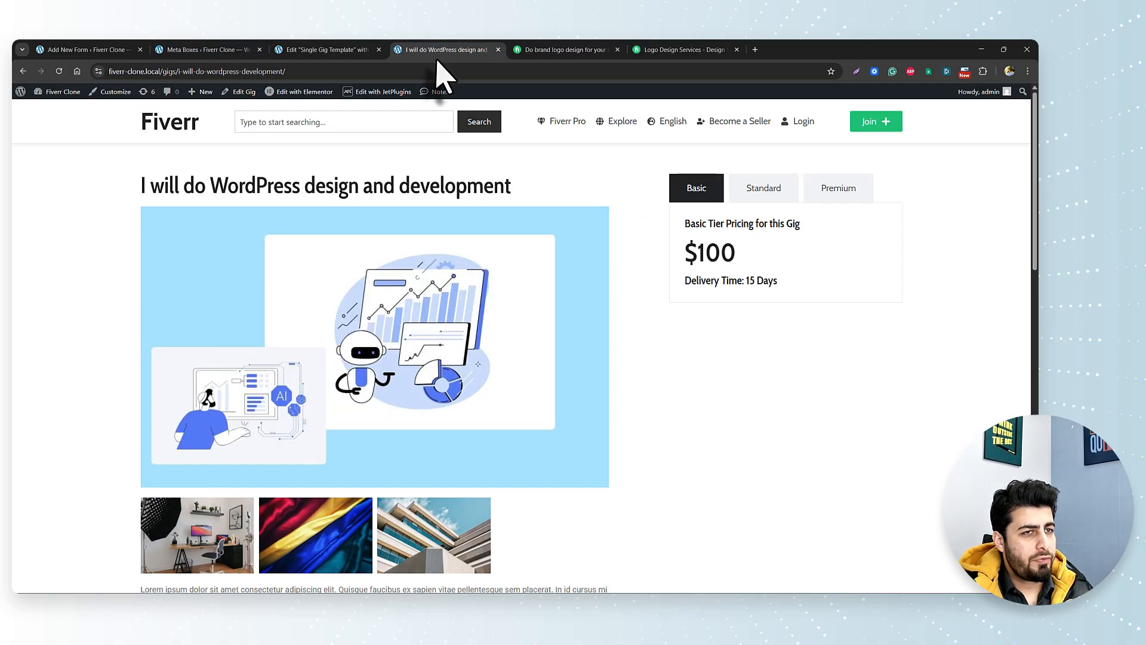
click(59, 71)
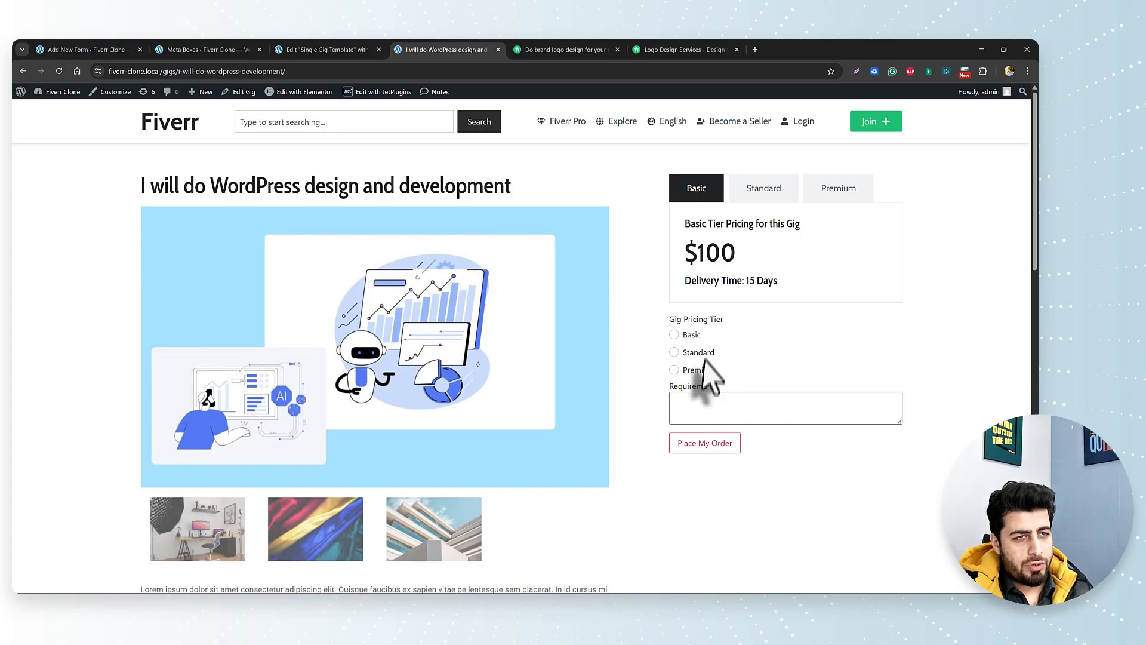
click(674, 352)
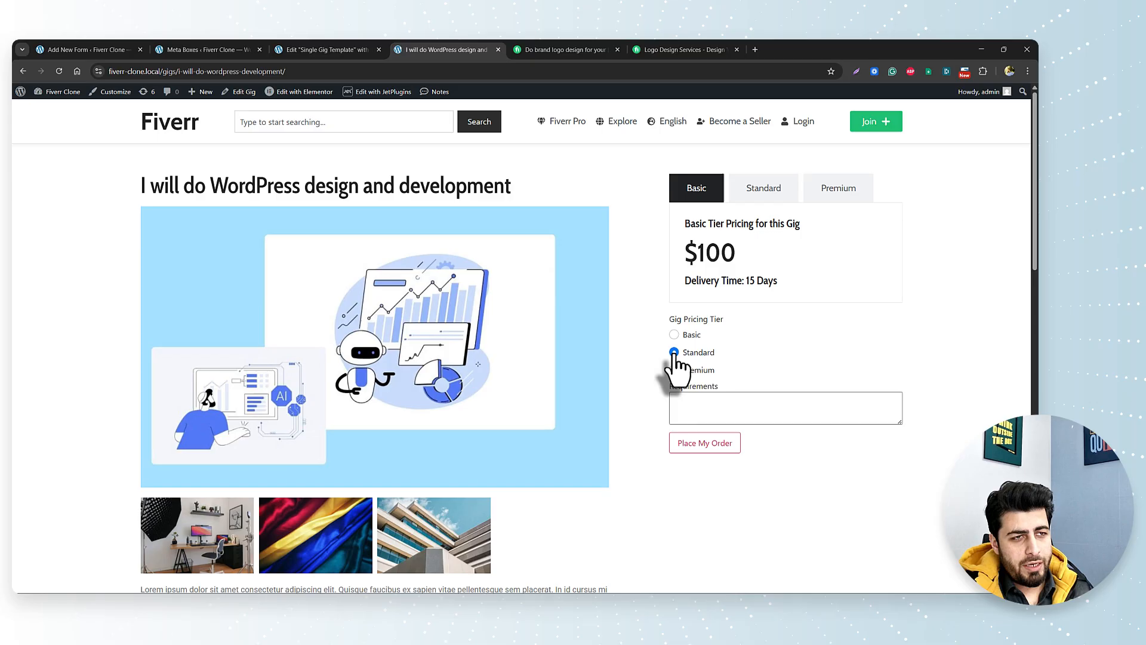
click(710, 406)
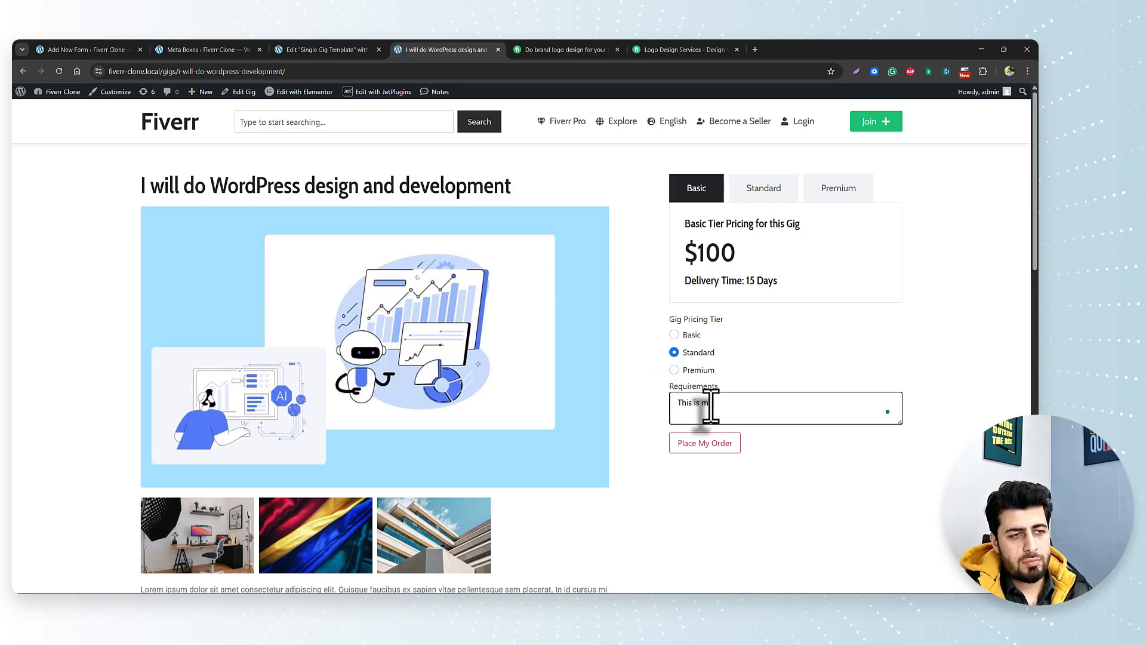
click(718, 447)
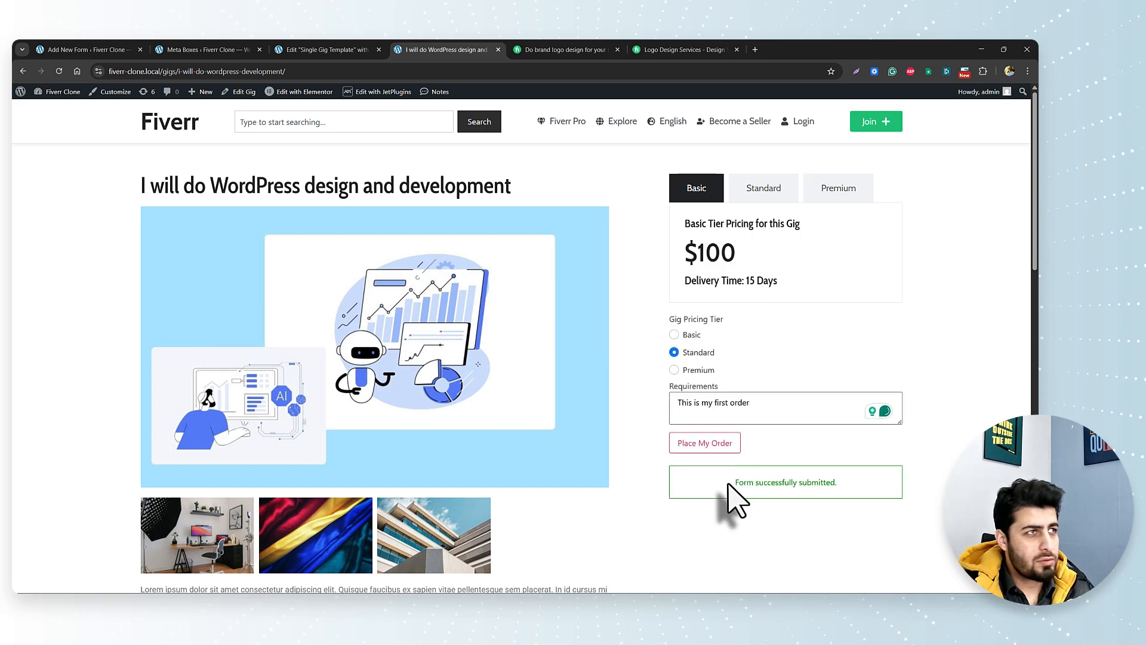
Step: Open the newly submitted order from the Orders list in the admin area and examine its saved settings and Order Details fields
click(218, 52)
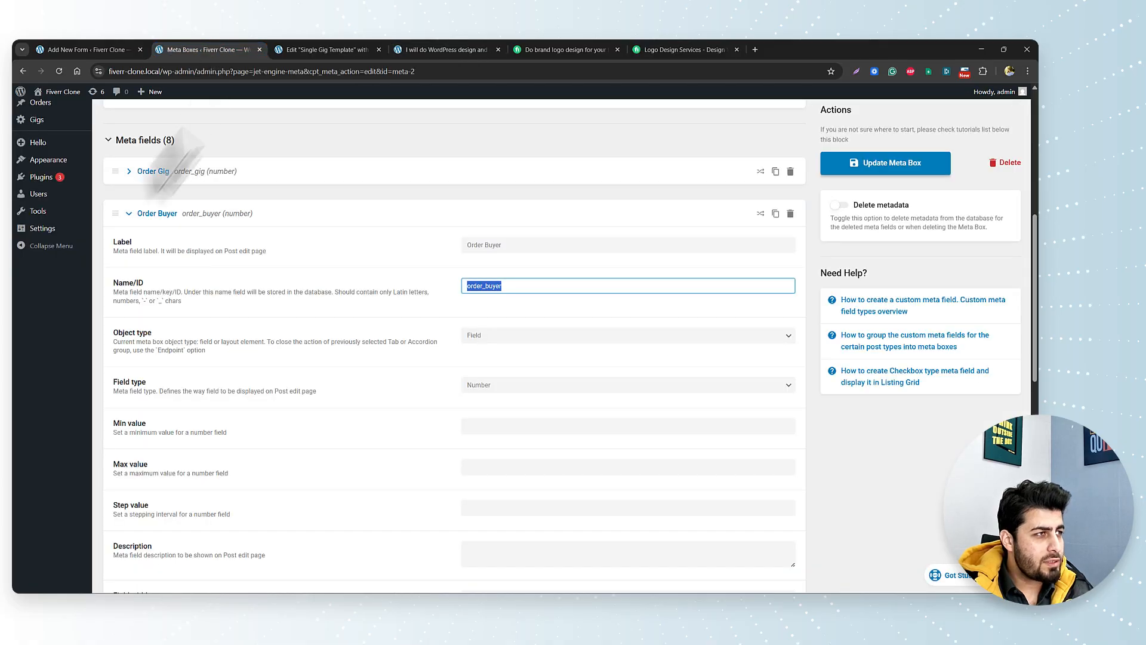
scroll(36, 358, up, 5)
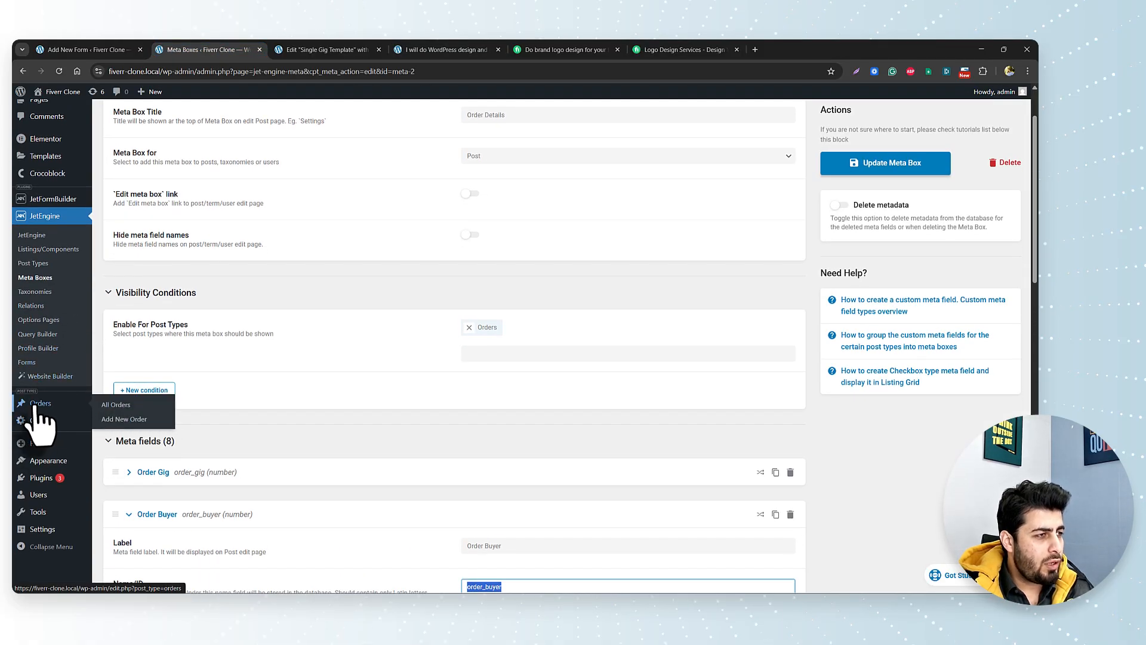
click(118, 406)
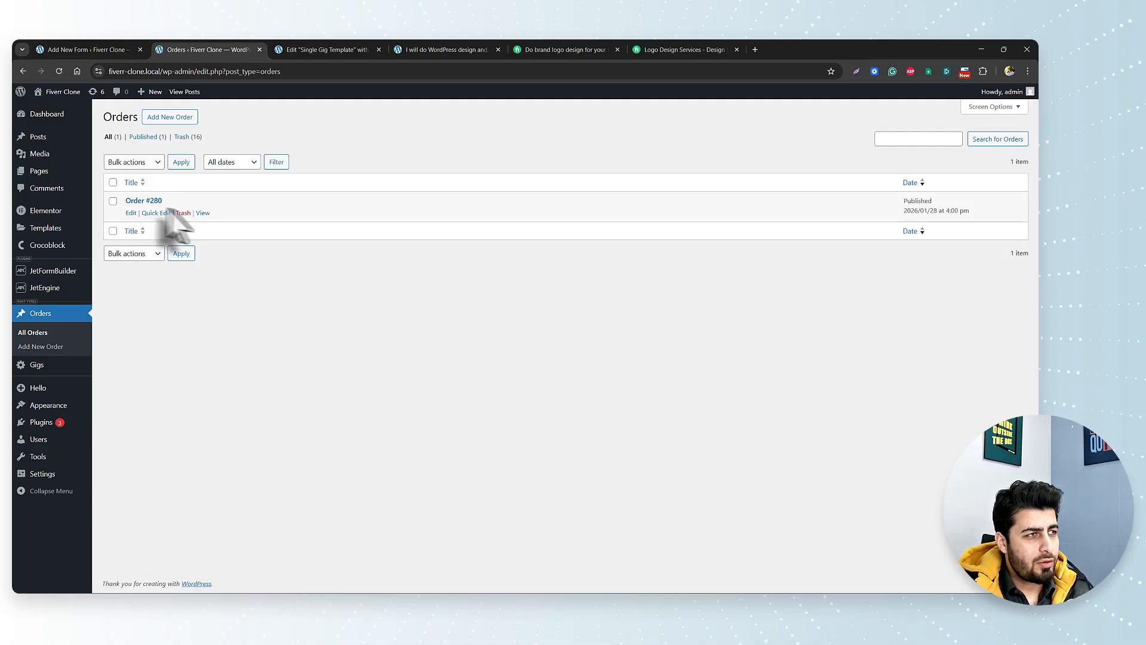
click(139, 203)
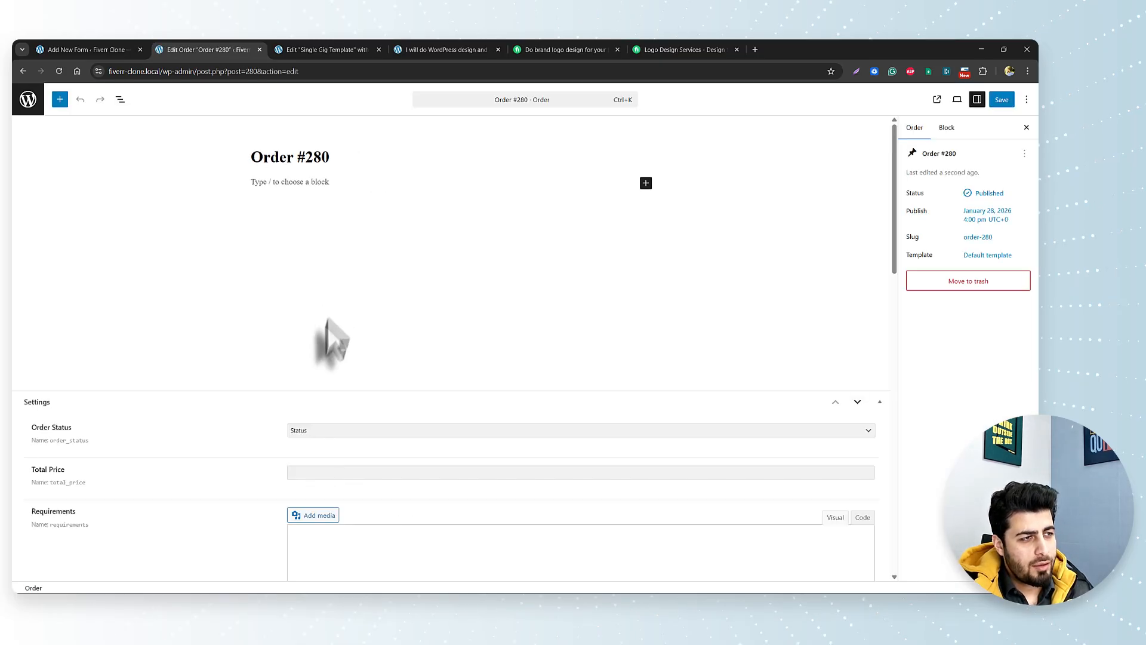
scroll(328, 340, down, 10)
scroll(323, 336, down, 3)
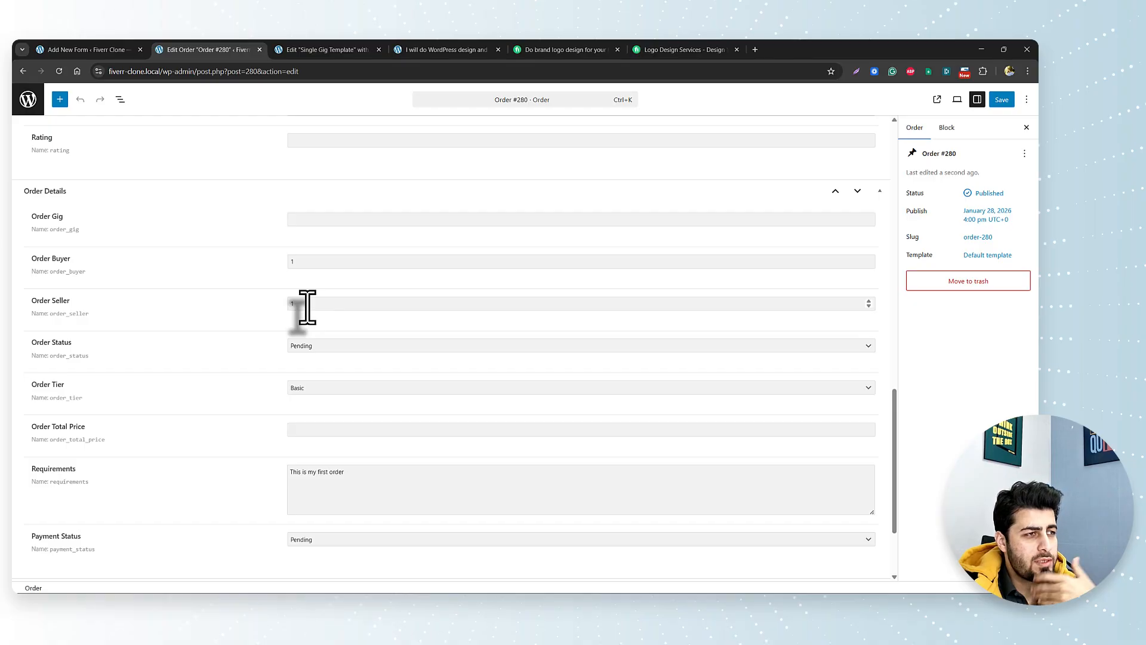
scroll(305, 305, down, 2)
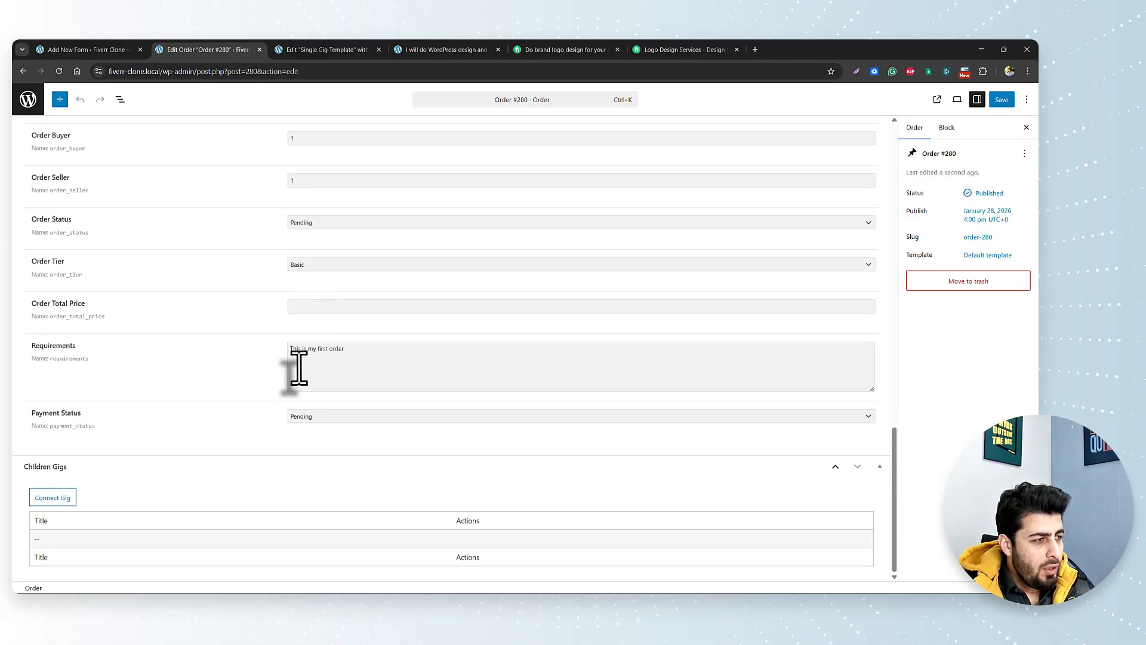
scroll(299, 369, up, 13)
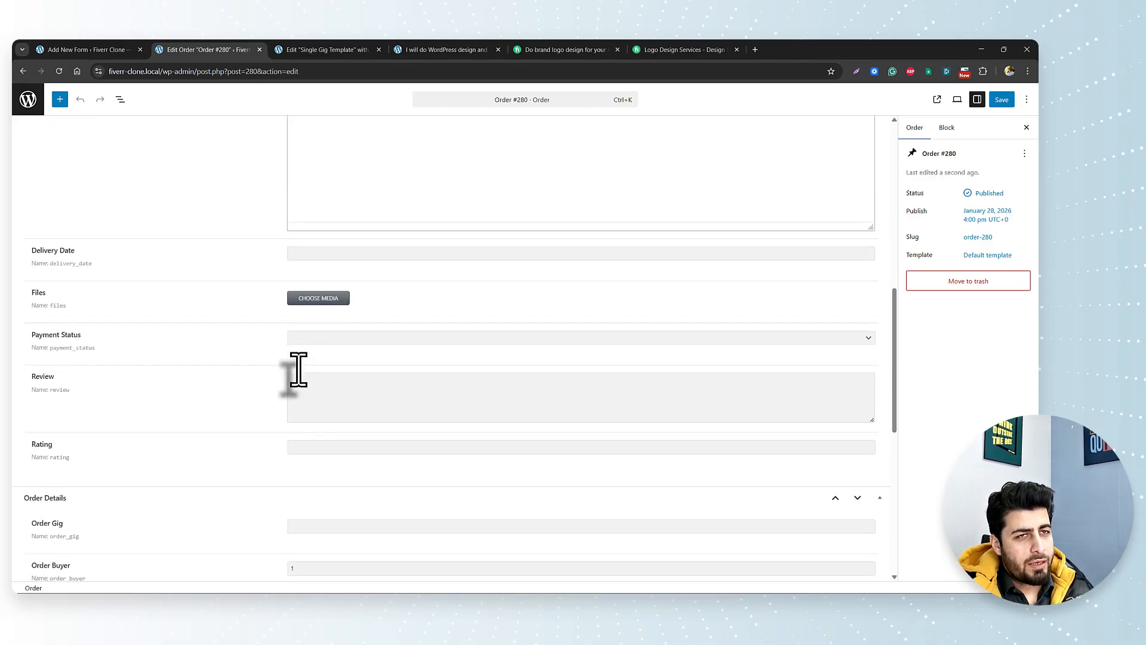
scroll(299, 370, up, 4)
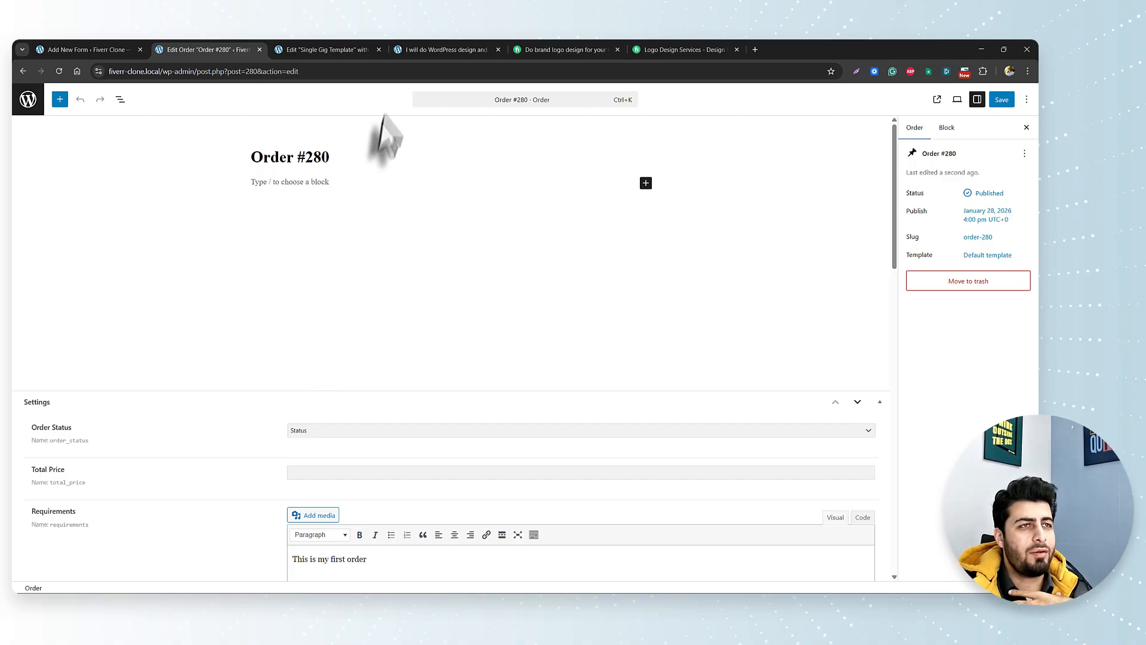
Step: Move the test order to the trash and confirm the removal
mouse_move(425, 49)
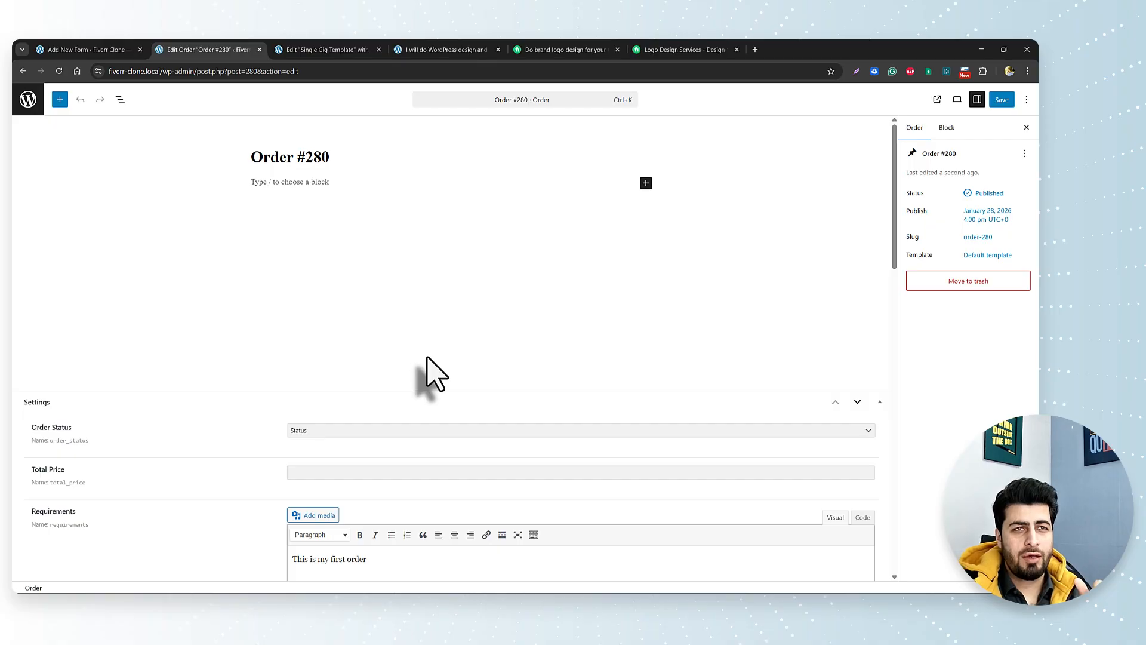
click(965, 287)
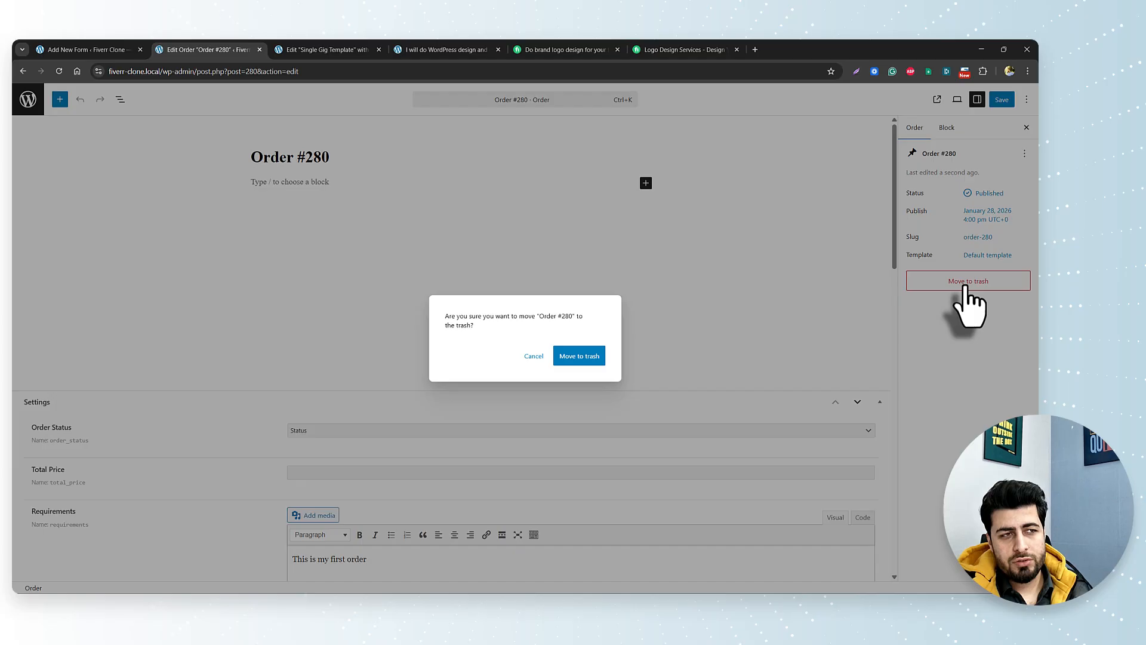
click(578, 359)
Step: Return to the Gig Order Form and add a Connect Relation Items post submit action
click(103, 50)
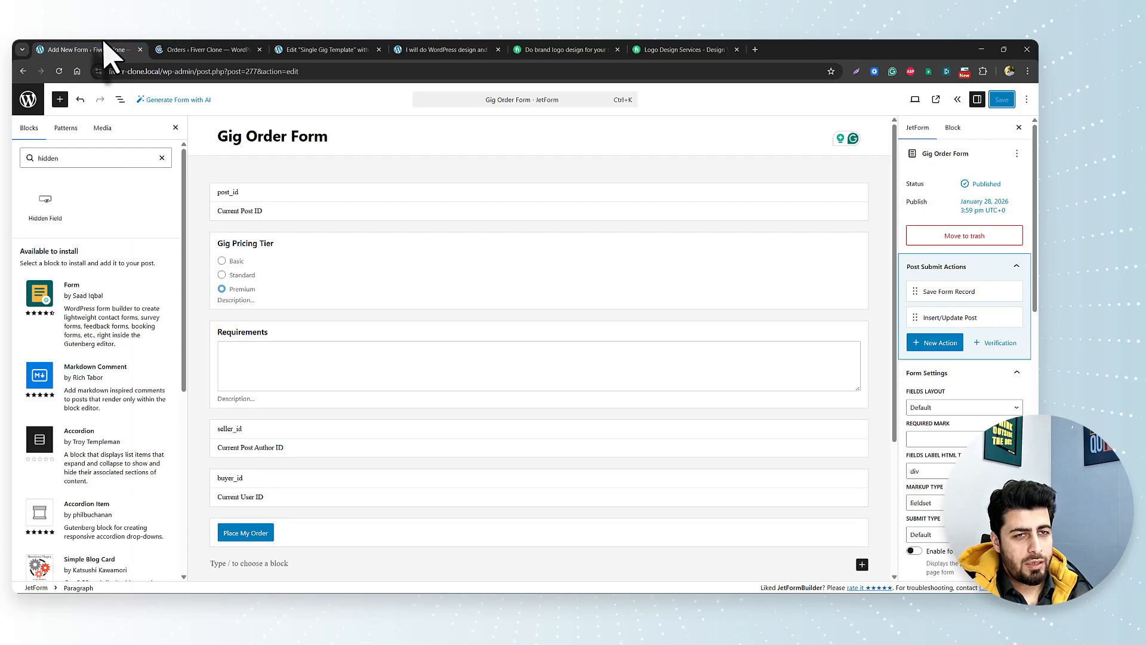
click(950, 345)
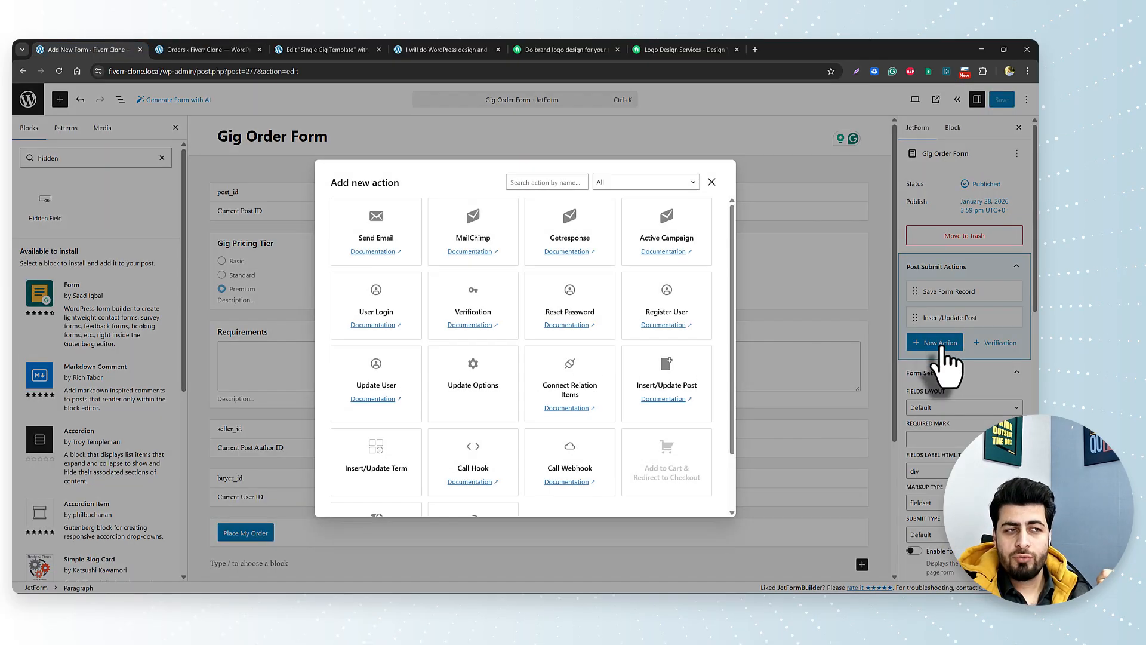
click(555, 408)
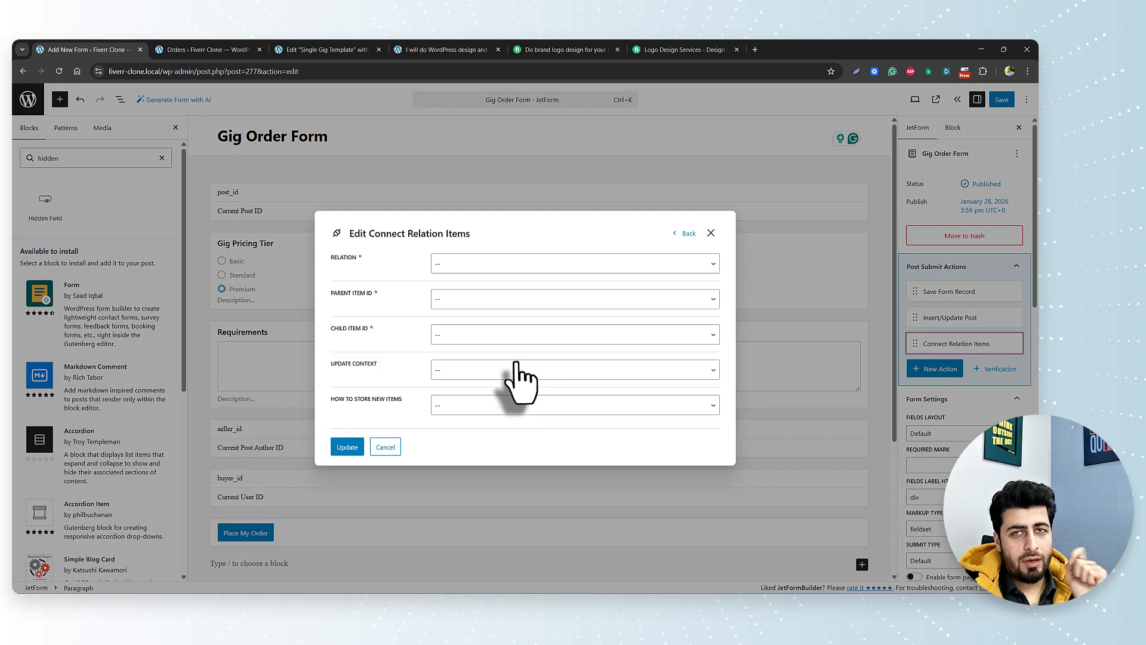
Step: Configure the action for the Users to Gigs relation with parent buyer_id, child inserted_post_id, and children items updated for the parent object, and apply it
click(463, 265)
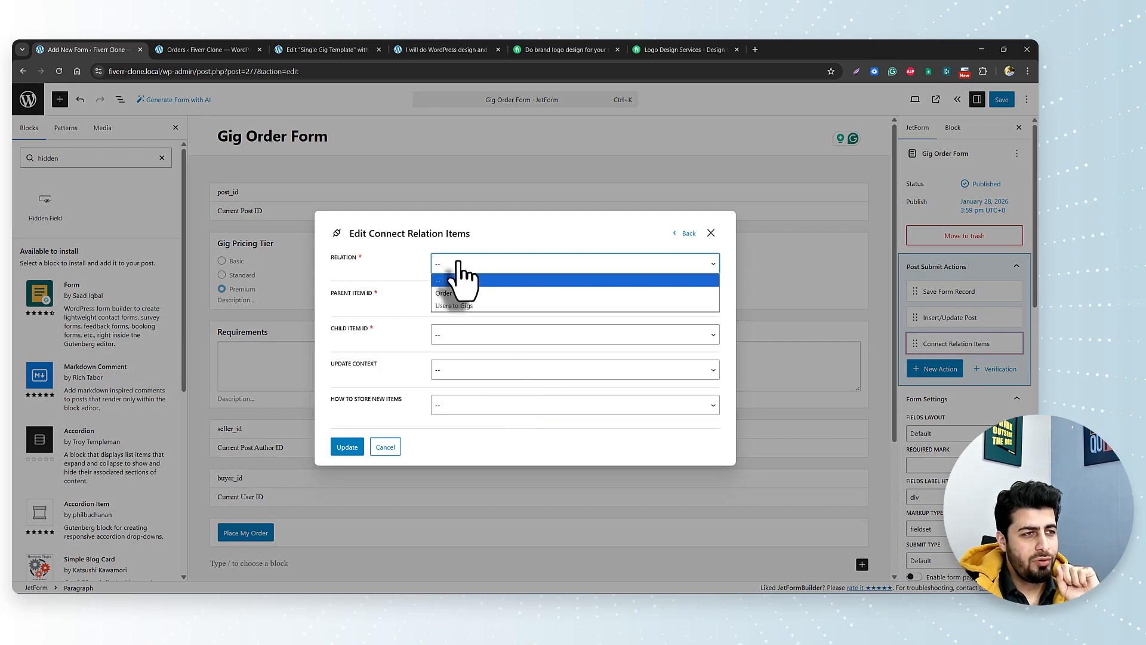
click(452, 306)
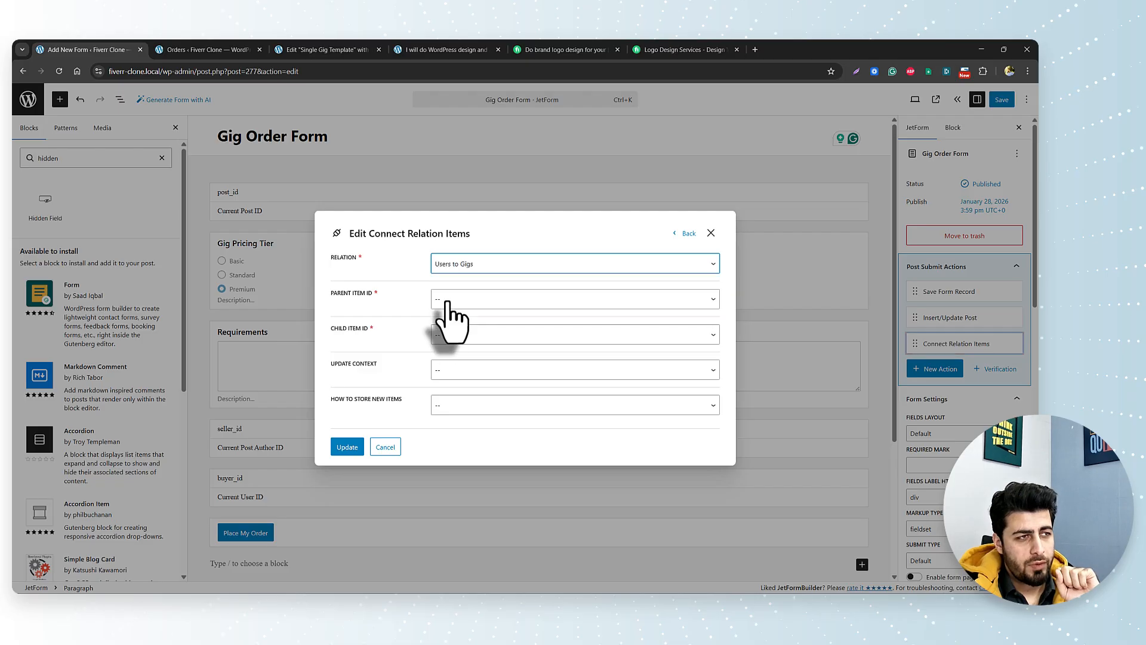
click(453, 300)
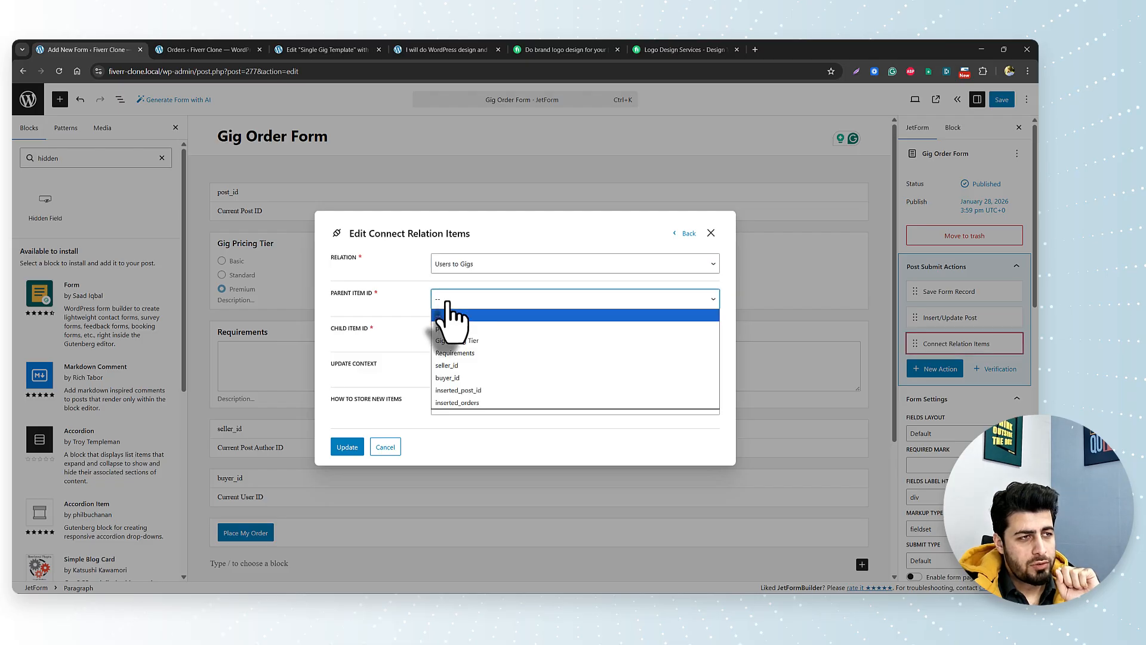
click(484, 378)
click(479, 335)
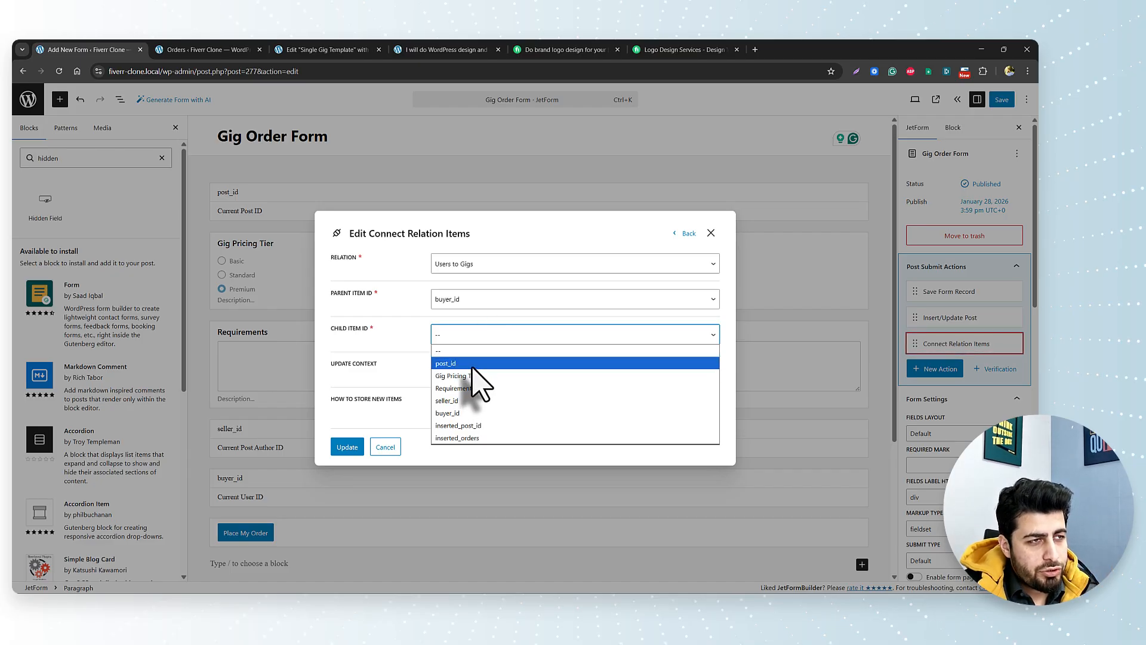
click(464, 426)
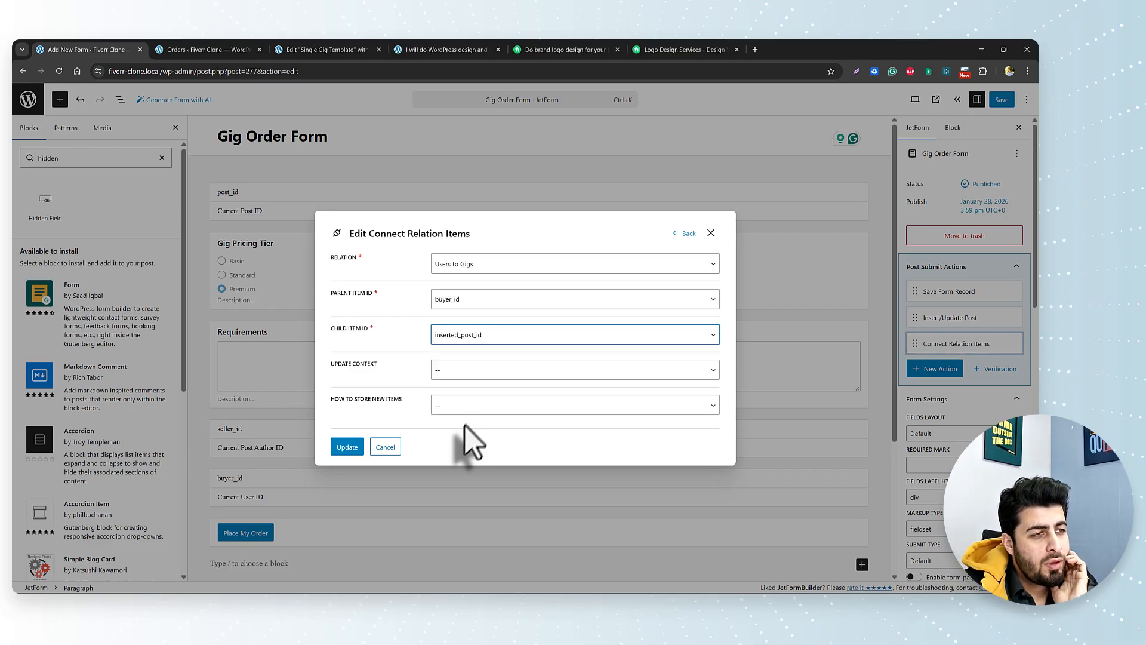
click(474, 371)
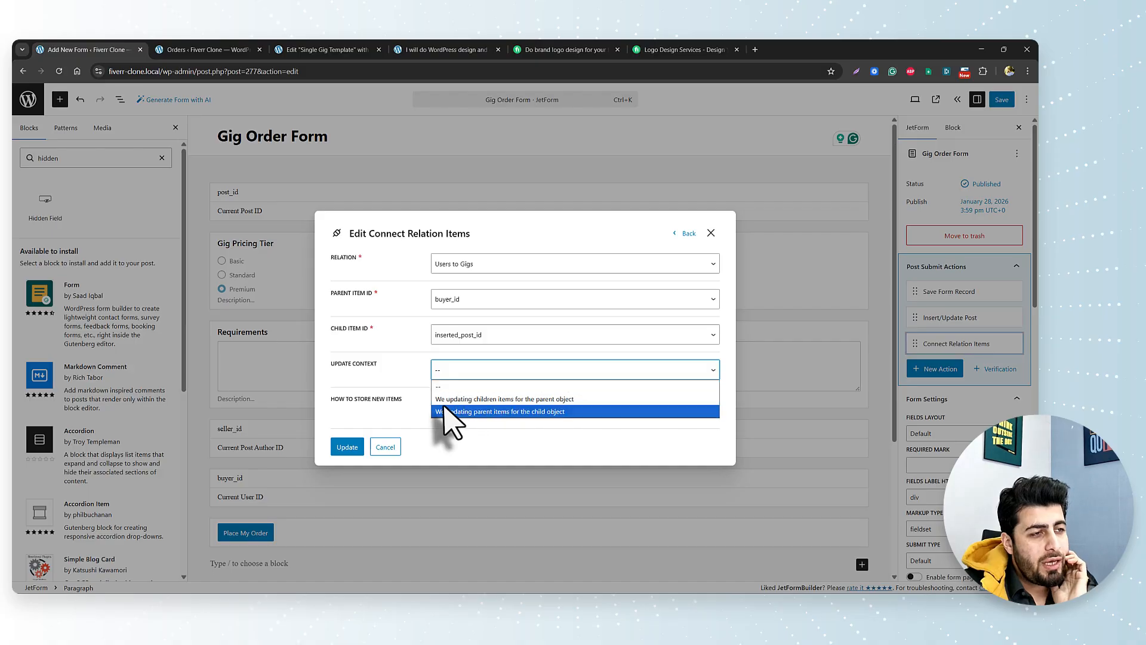
click(486, 401)
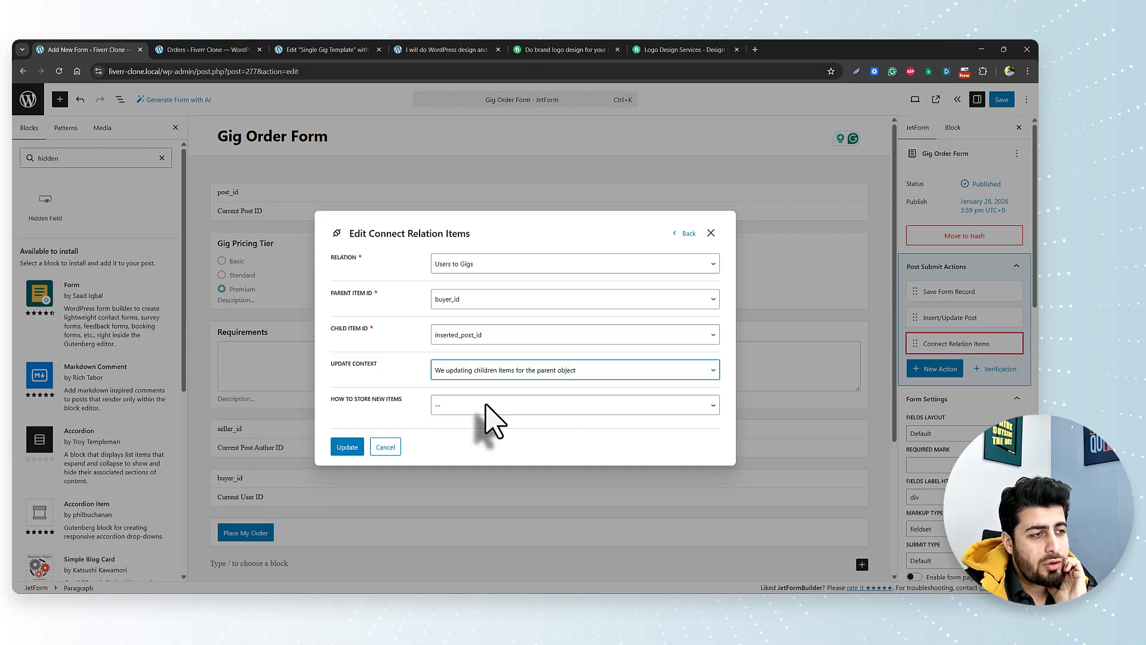
click(348, 447)
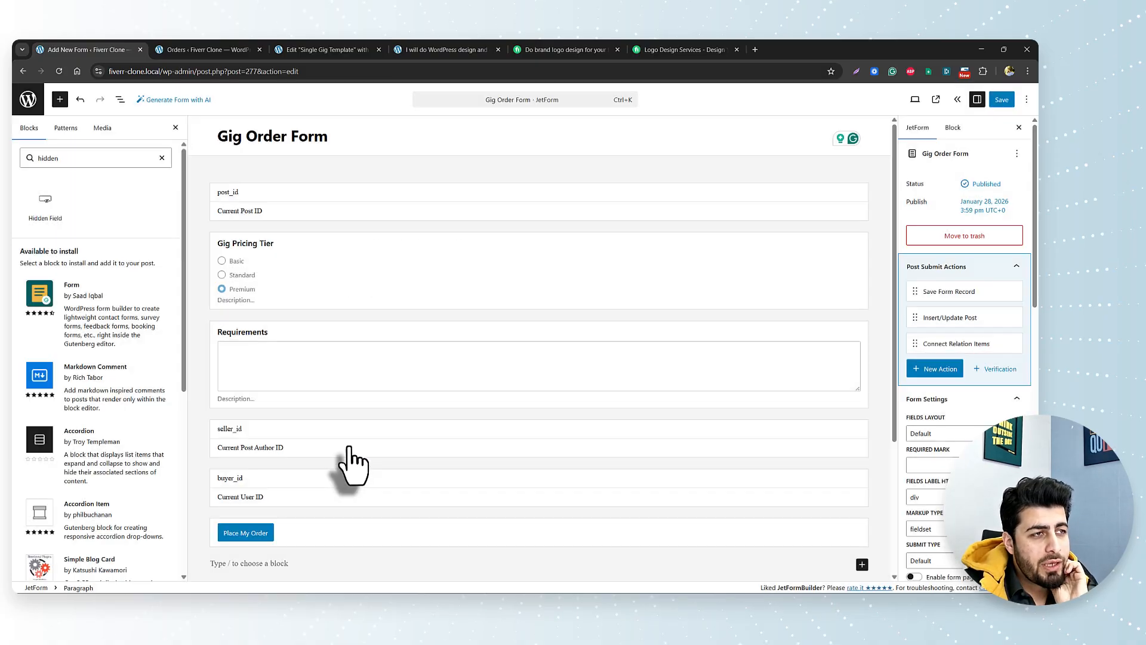
Step: Add a second Connect Relation Items action using the Order to Gig relation with inserted_orders as the parent item ID
click(932, 369)
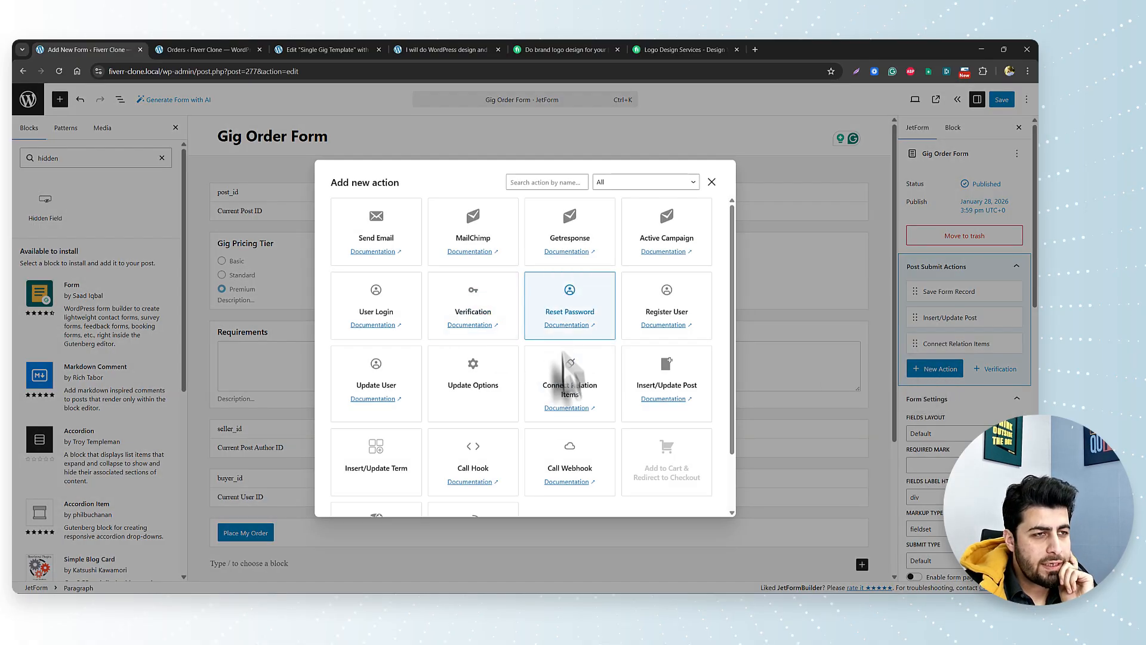
click(553, 406)
click(455, 263)
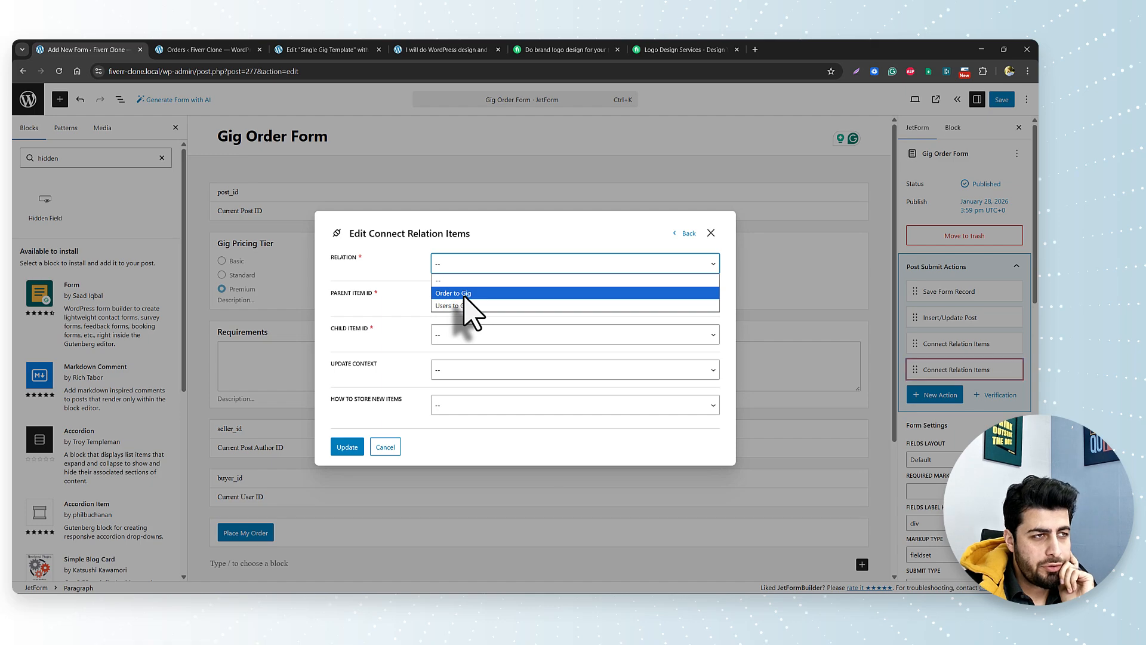
click(464, 295)
click(463, 302)
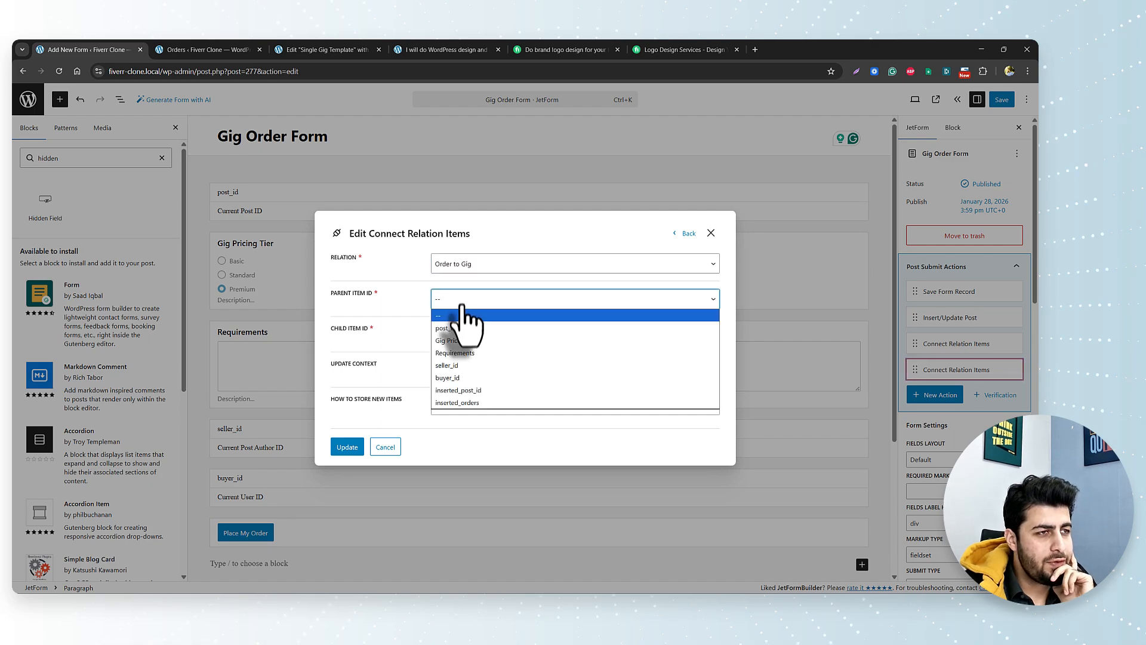
click(476, 403)
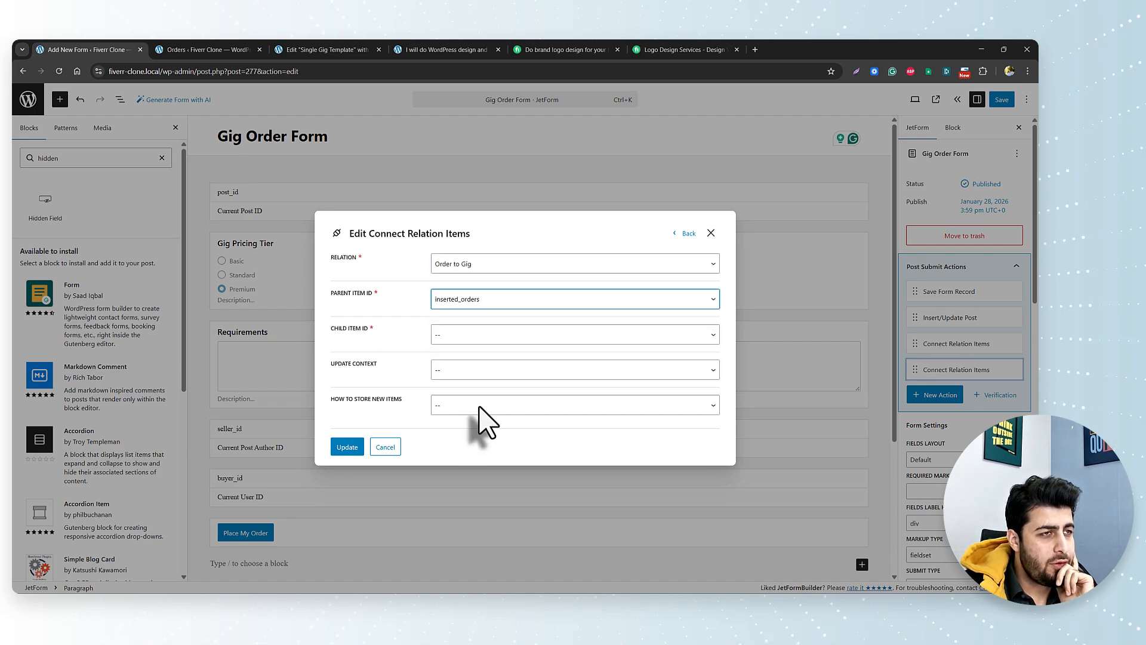
Step: Set the child item ID to inserted_post_id, update children items for the parent object, apply the action, and save the form
click(467, 338)
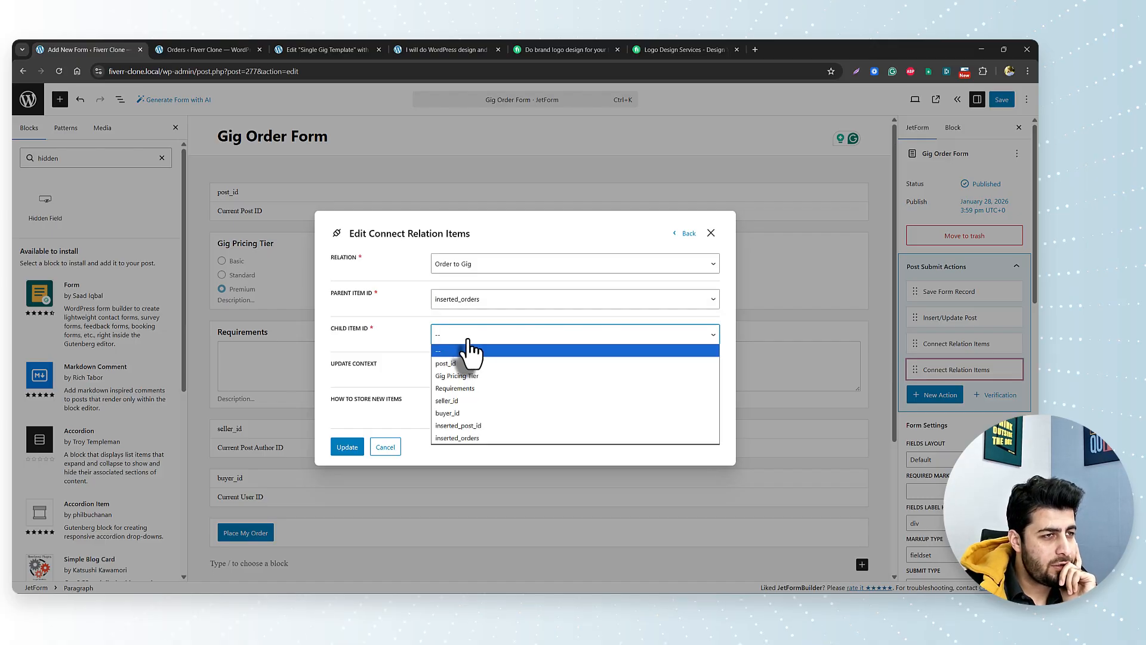
click(478, 427)
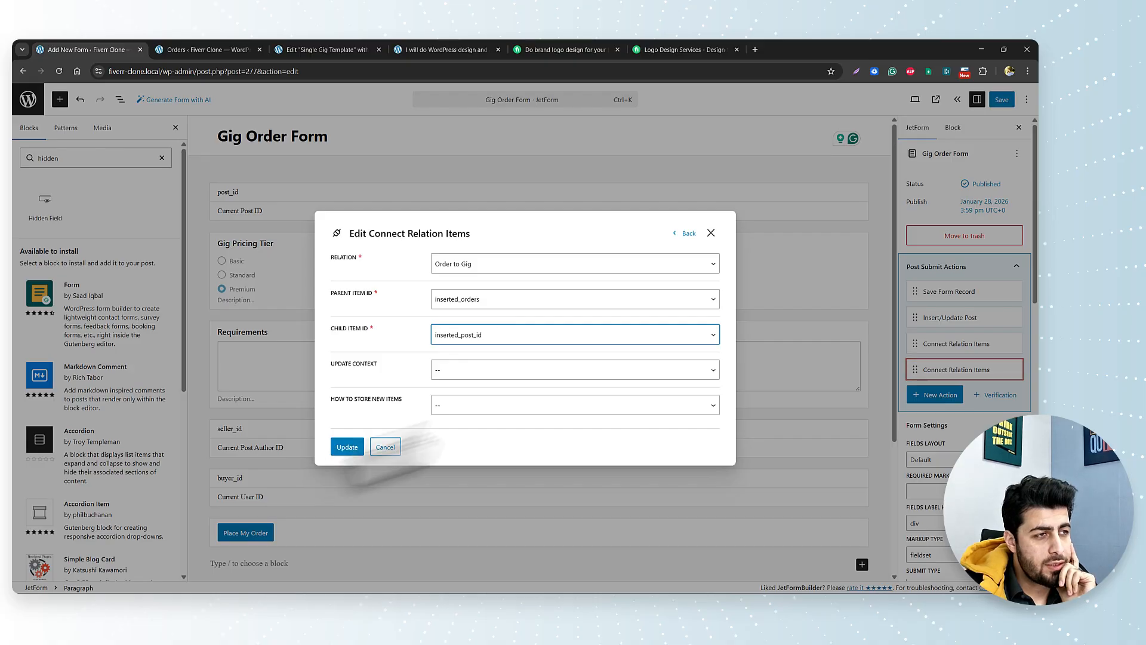
click(512, 367)
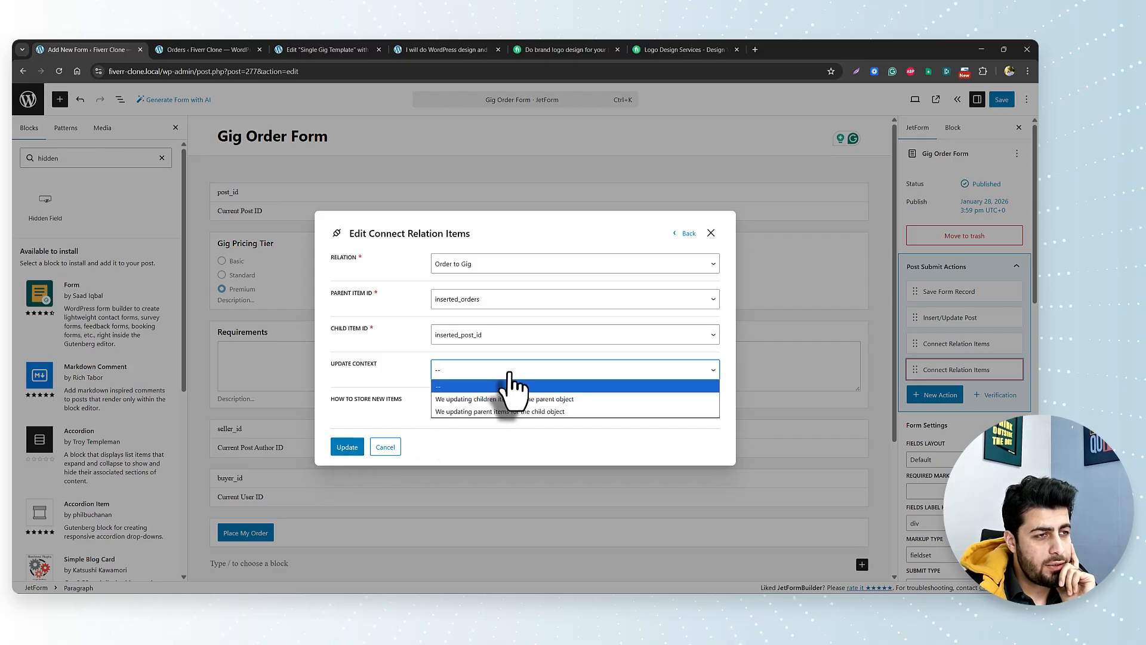
click(489, 401)
click(347, 447)
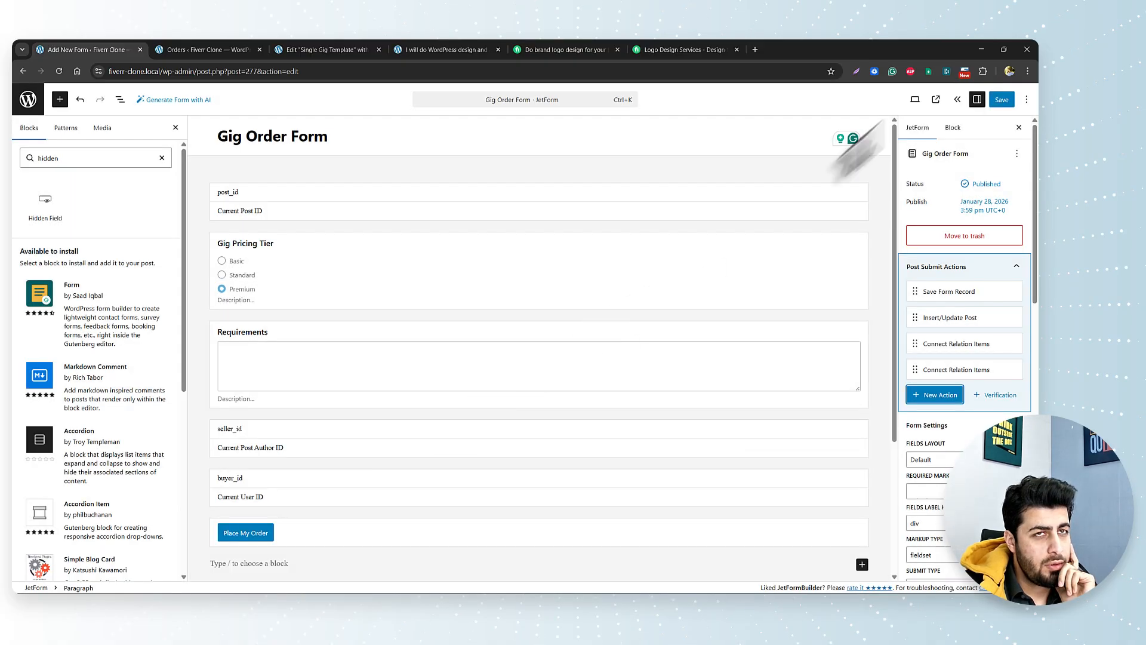
click(1001, 99)
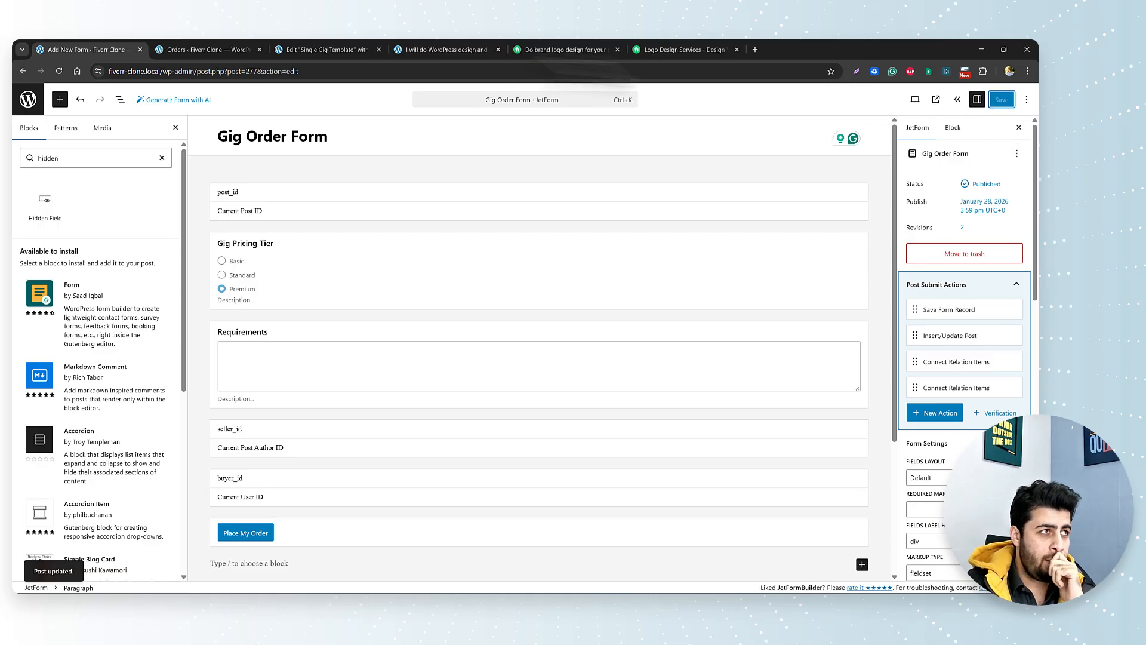
Step: Reload the WordPress gig page and place a test order with the Premium tier and the requirements "Another order"
click(197, 49)
click(334, 50)
click(430, 49)
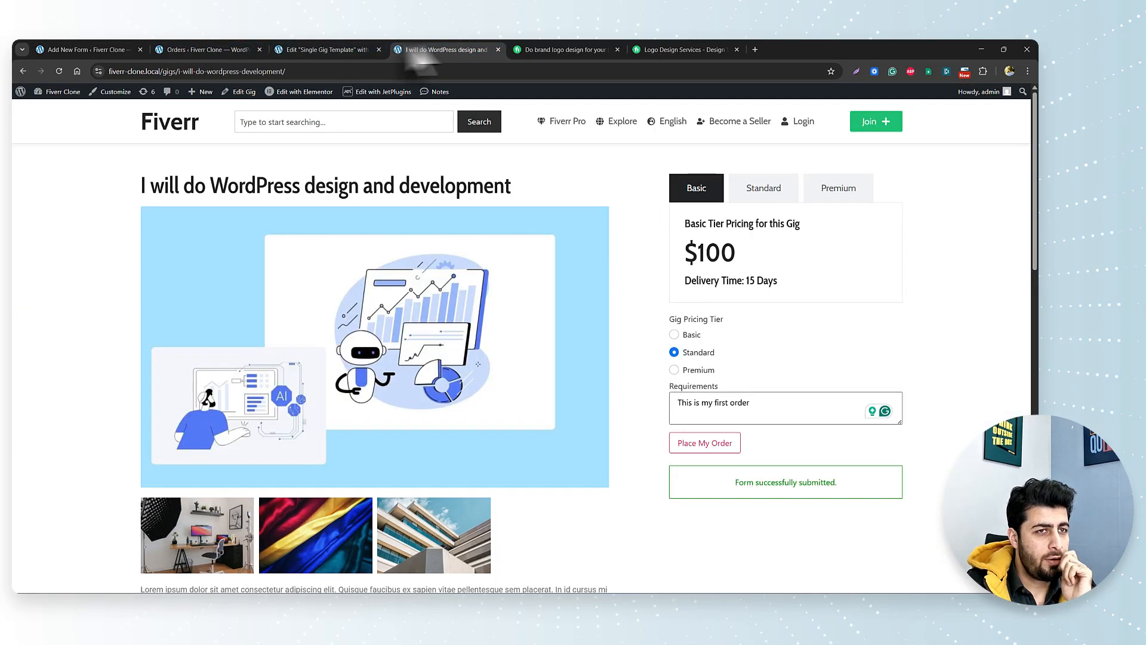
click(59, 71)
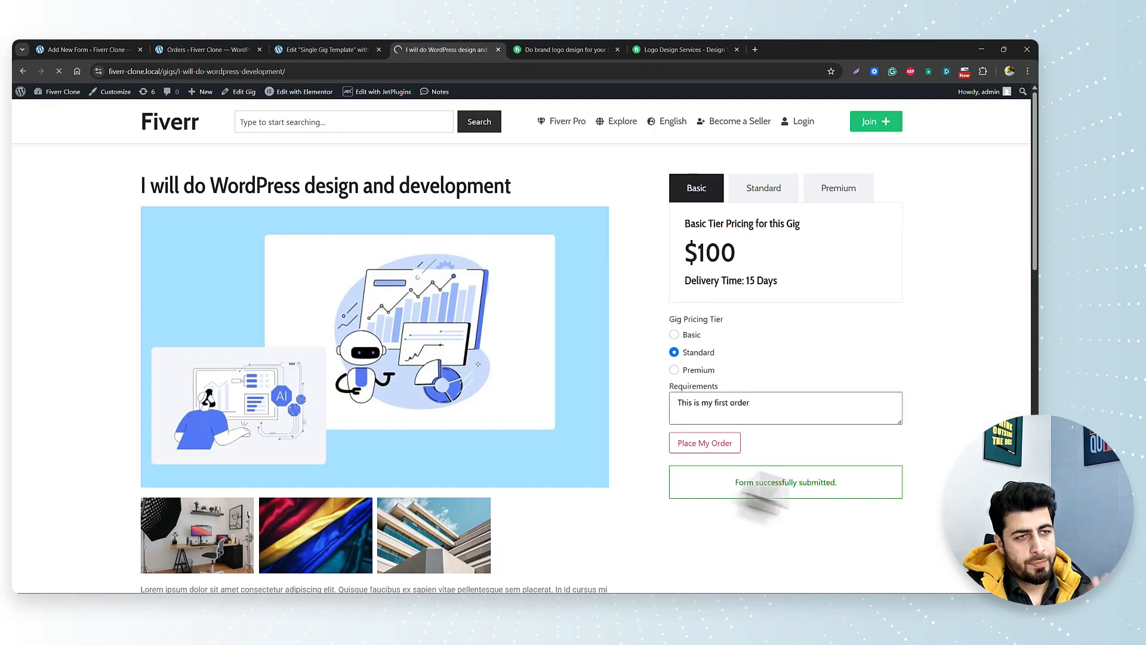
click(759, 409)
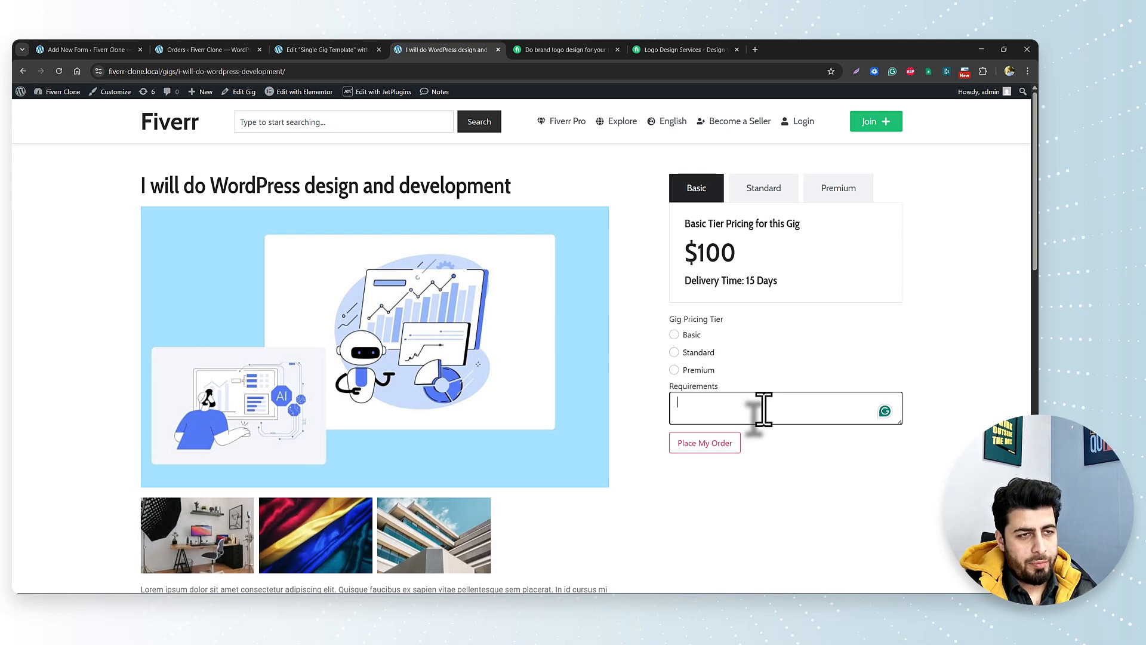
click(699, 370)
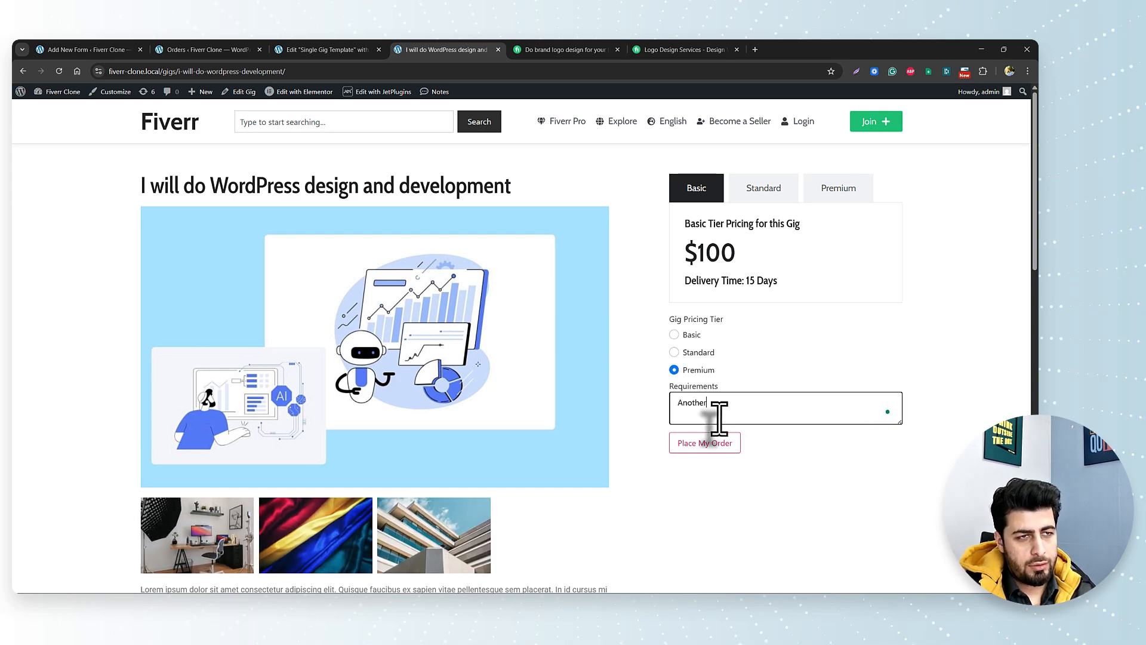
text(Another order)
click(709, 445)
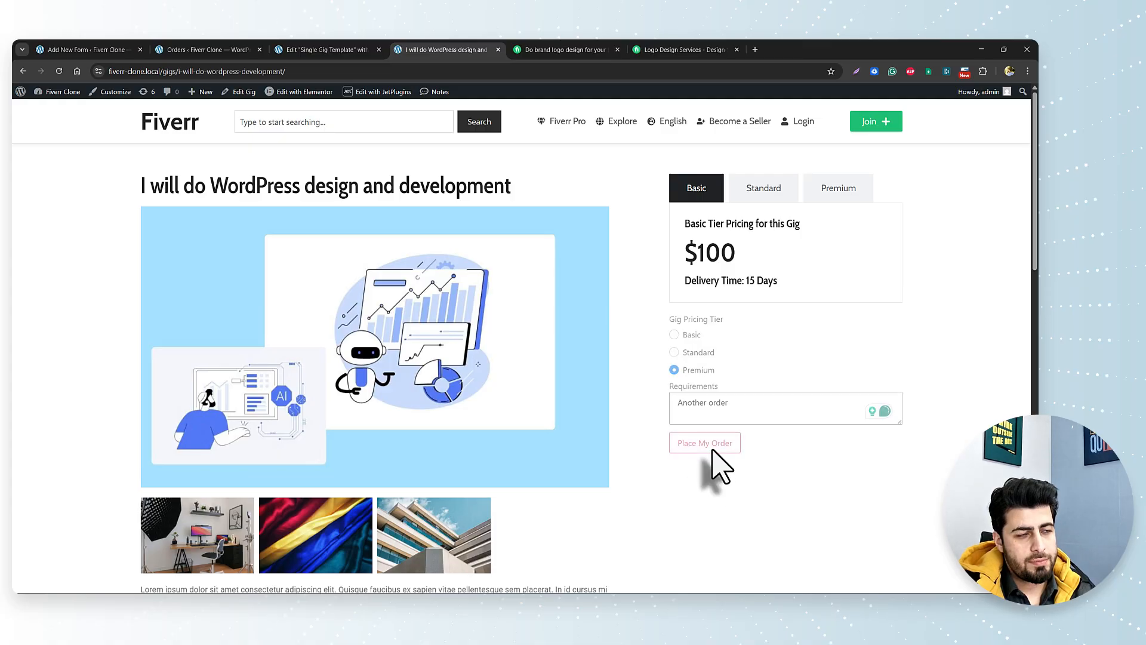
Step: Examine the newly submitted order's details and Children Gigs in the admin area, and check the Children Gigs on the user profile
click(225, 50)
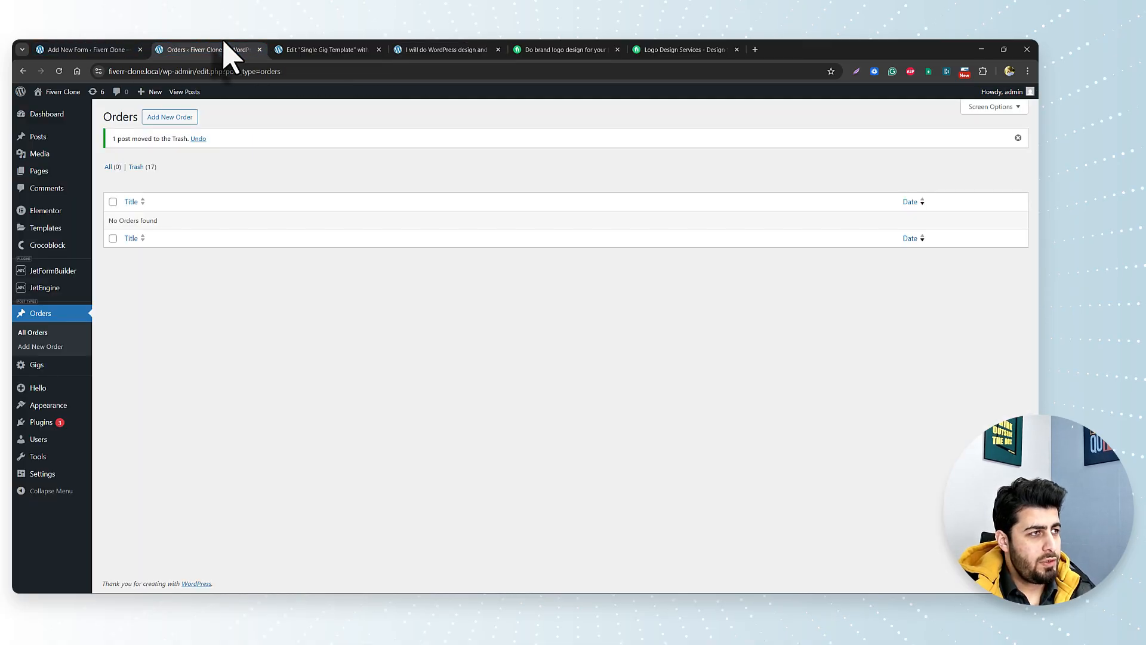
click(45, 333)
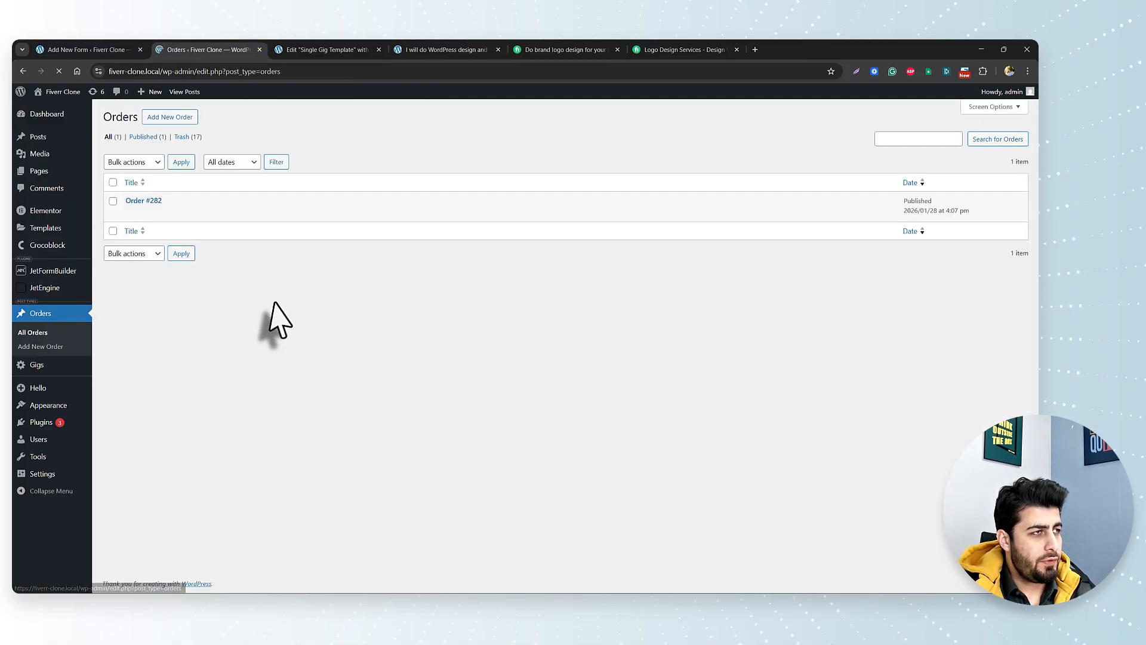
click(130, 213)
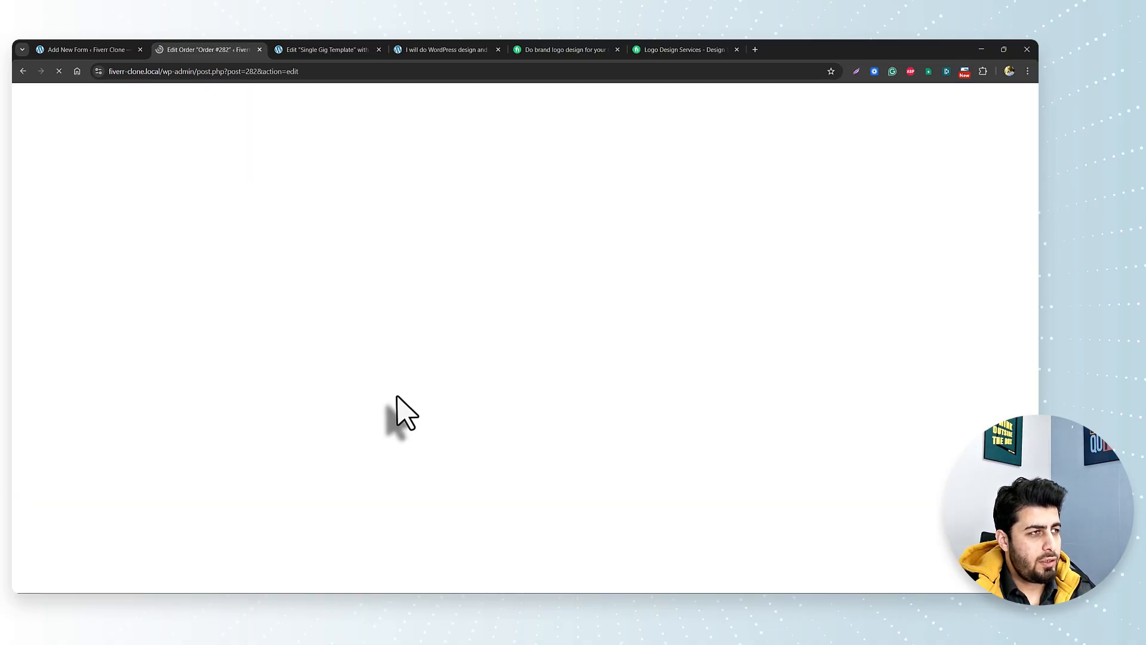
scroll(397, 397, down, 5)
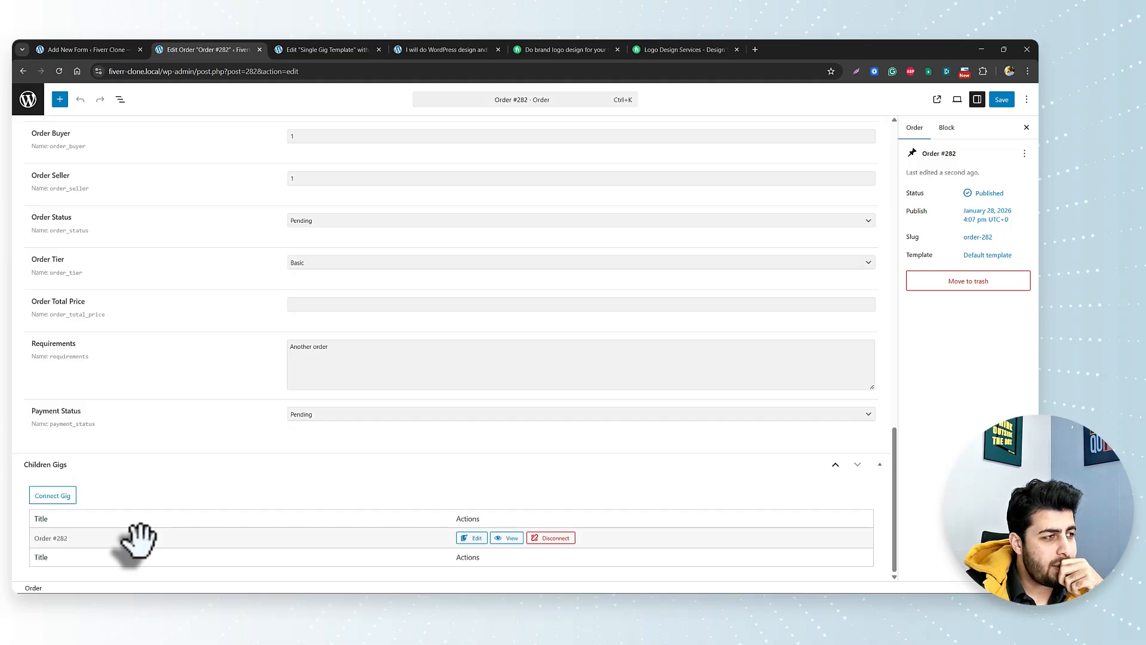
scroll(138, 541, up, 15)
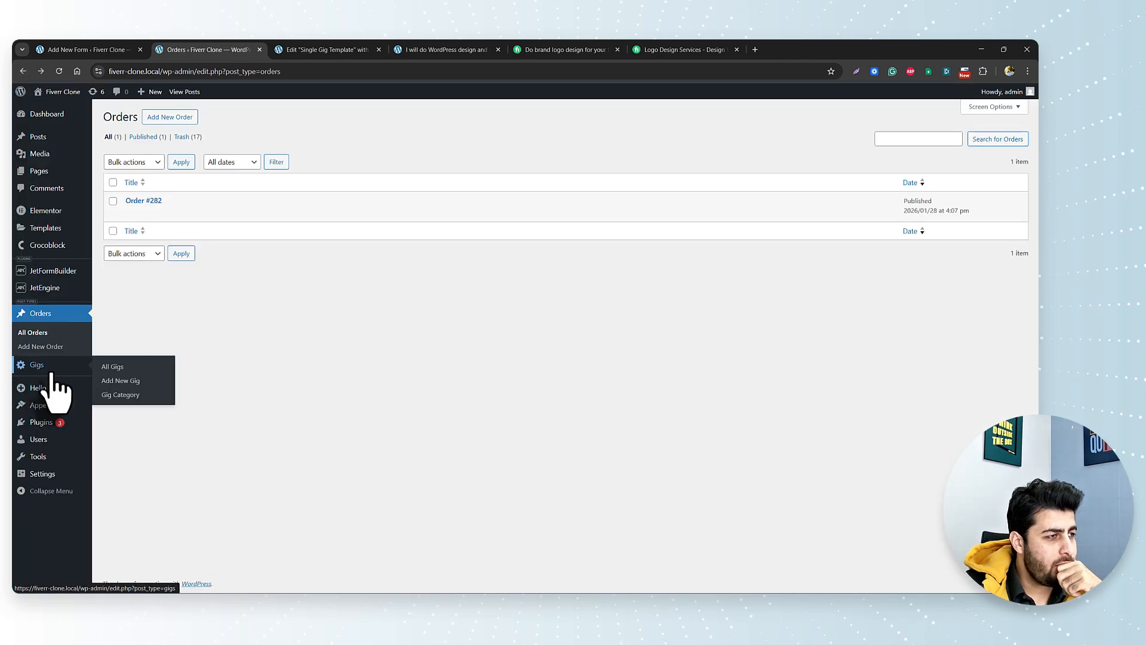
mouse_move(43, 440)
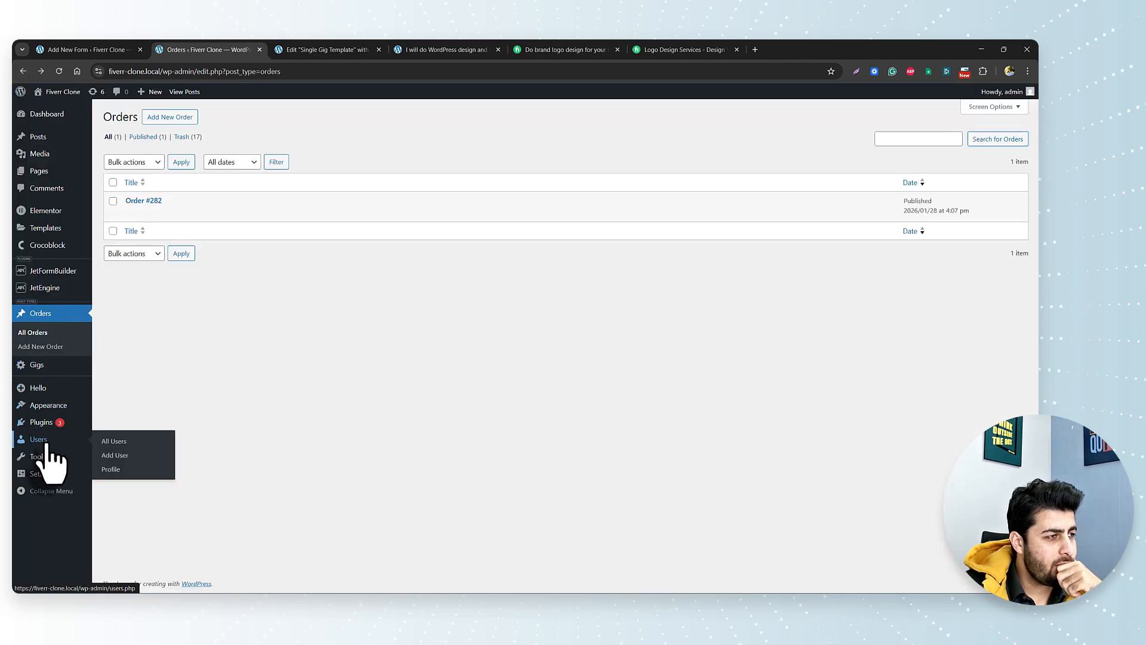
click(127, 475)
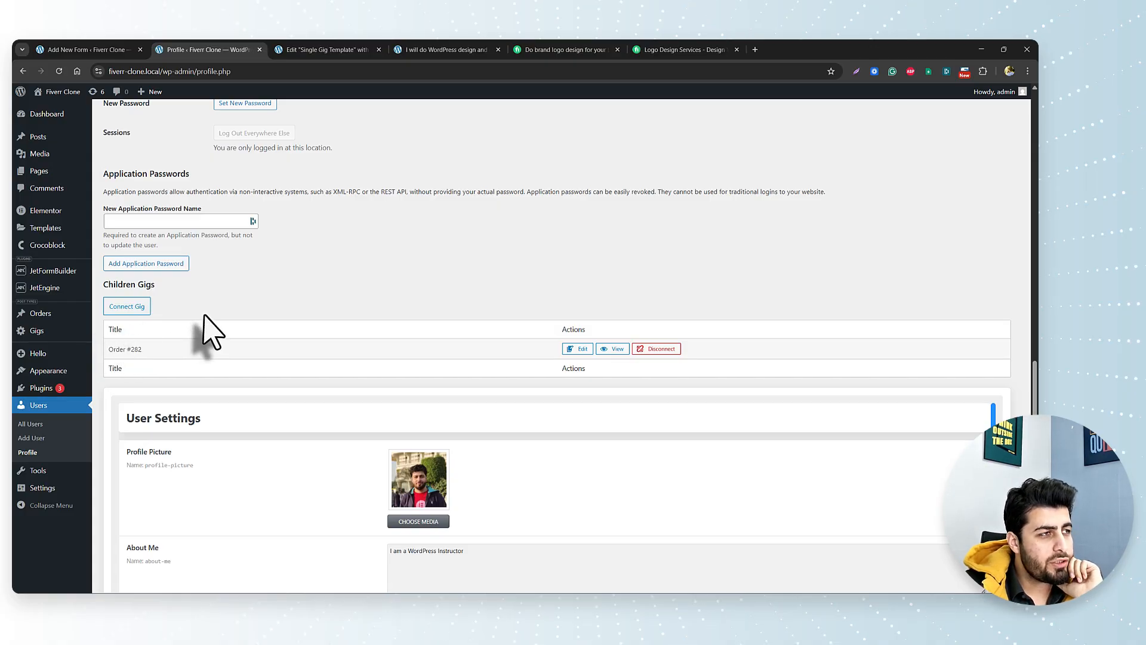
Step: Set the second Connect Relation Items action's parent item ID to inserted_post_id and child item ID to post_id, and save the Gig Order Form
click(330, 48)
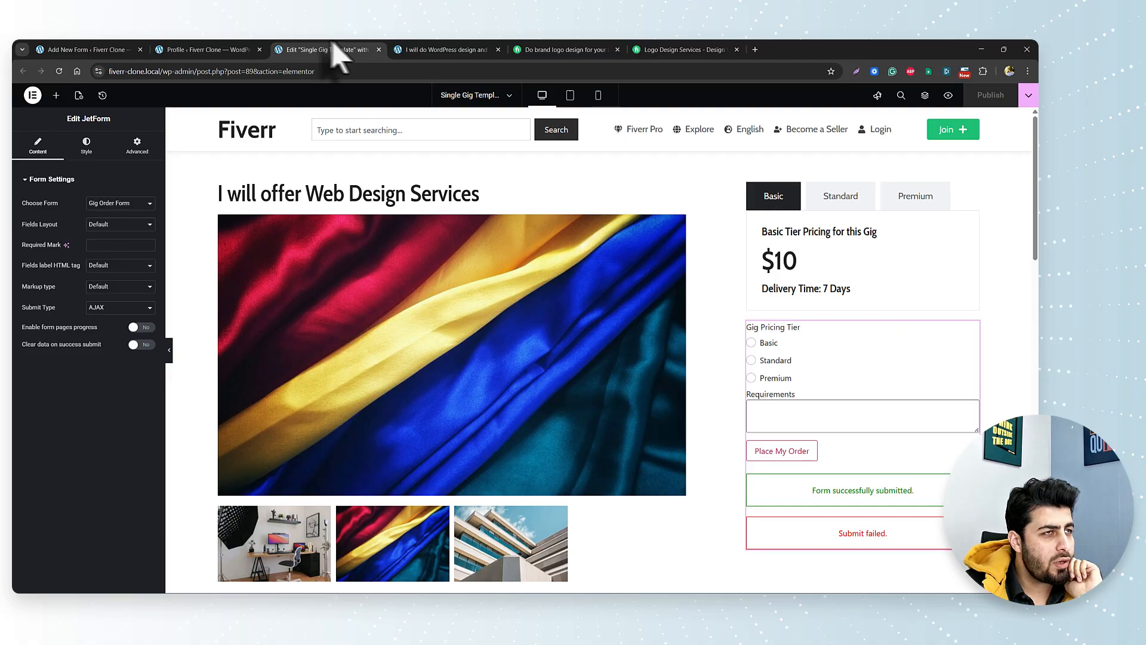
click(424, 48)
click(118, 48)
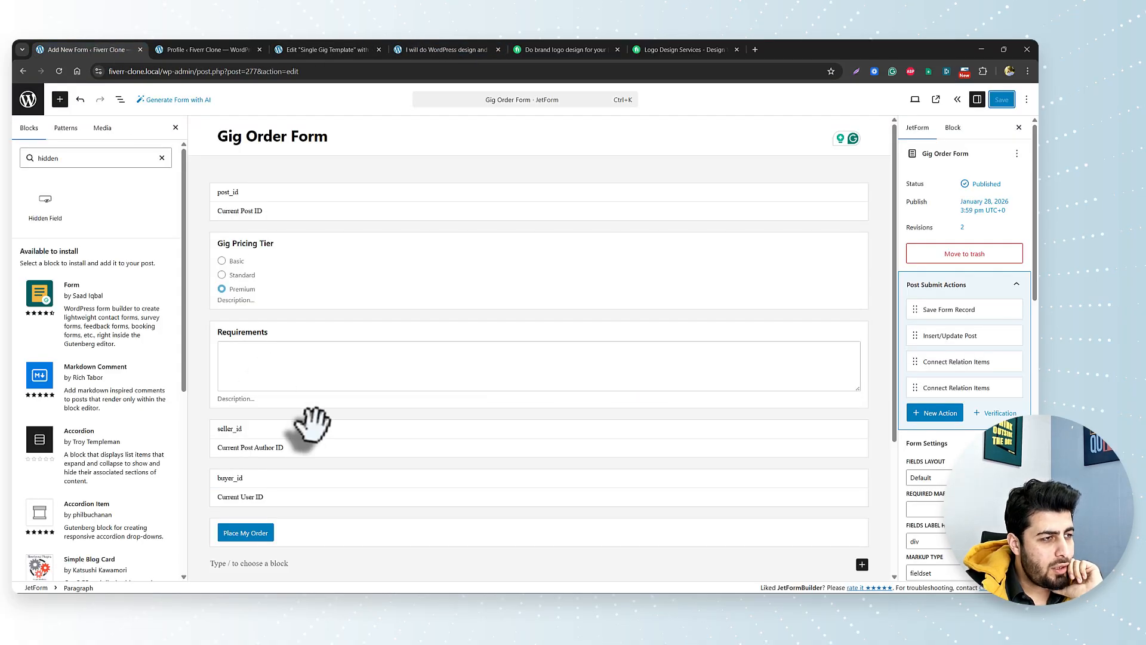
scroll(314, 488, down, 1)
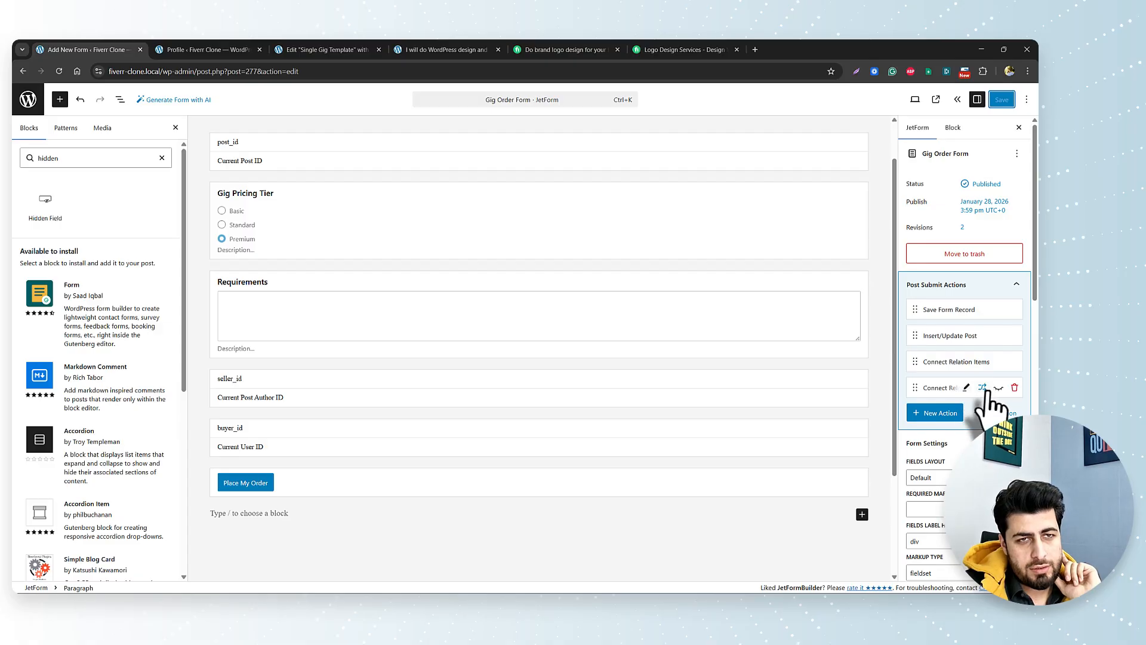
click(967, 387)
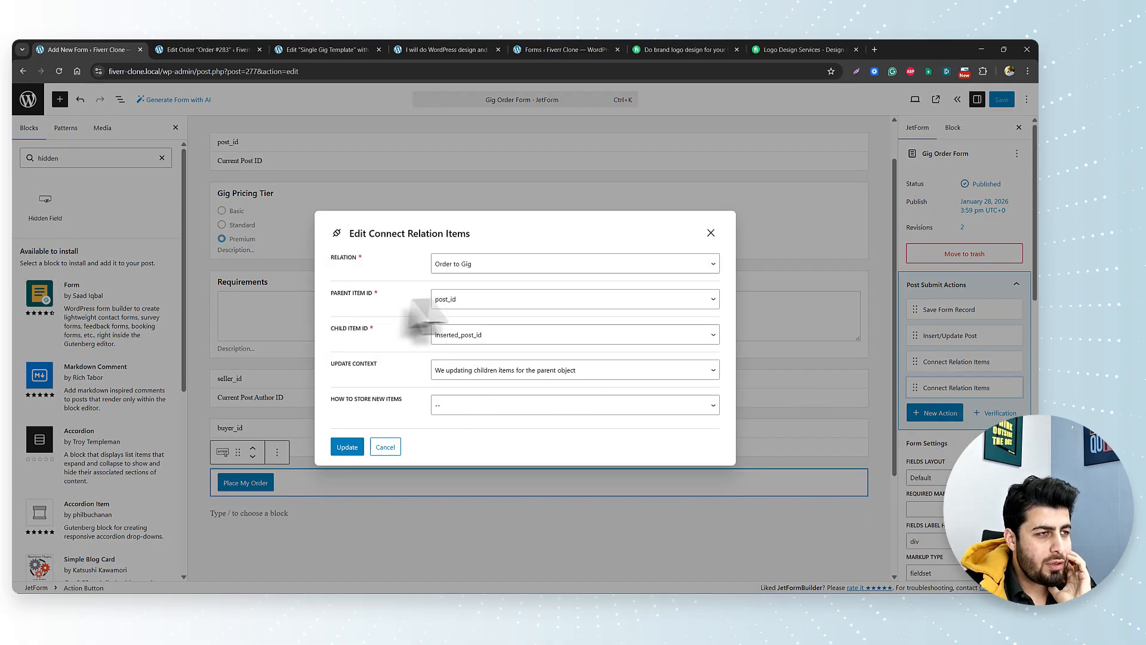
click(456, 303)
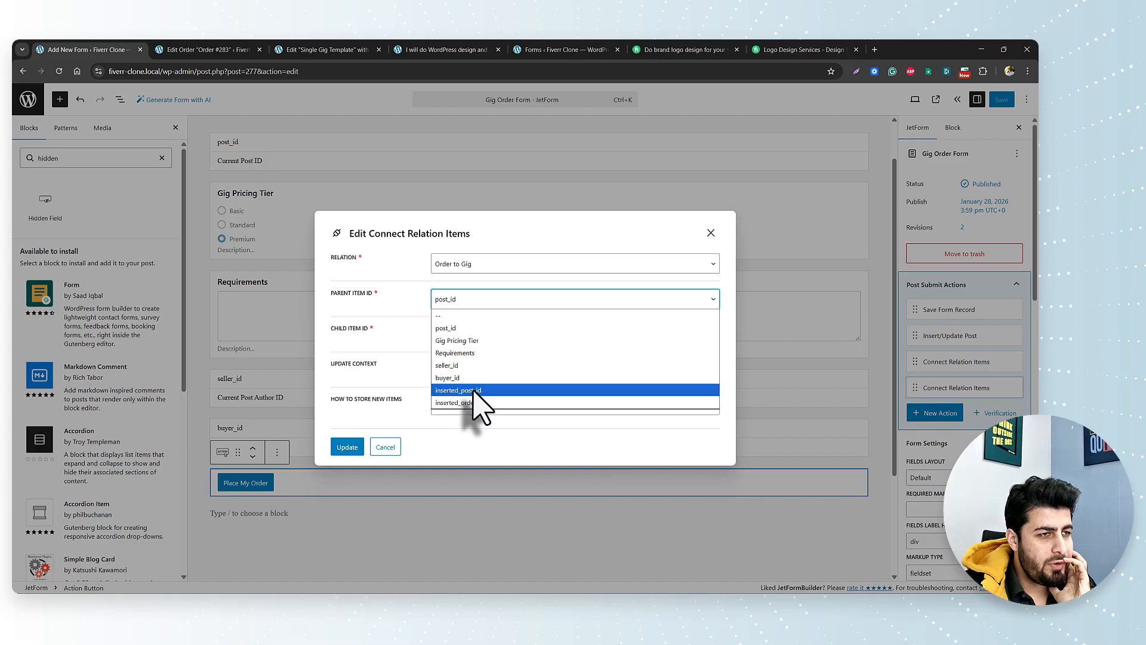
click(476, 391)
click(469, 337)
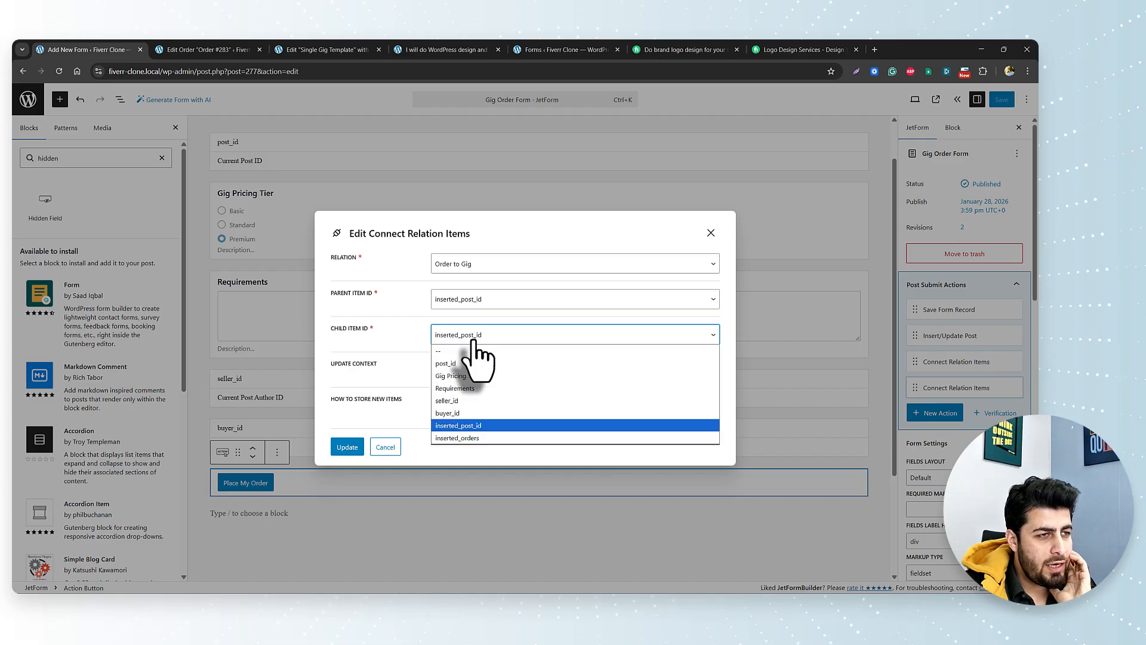
click(461, 364)
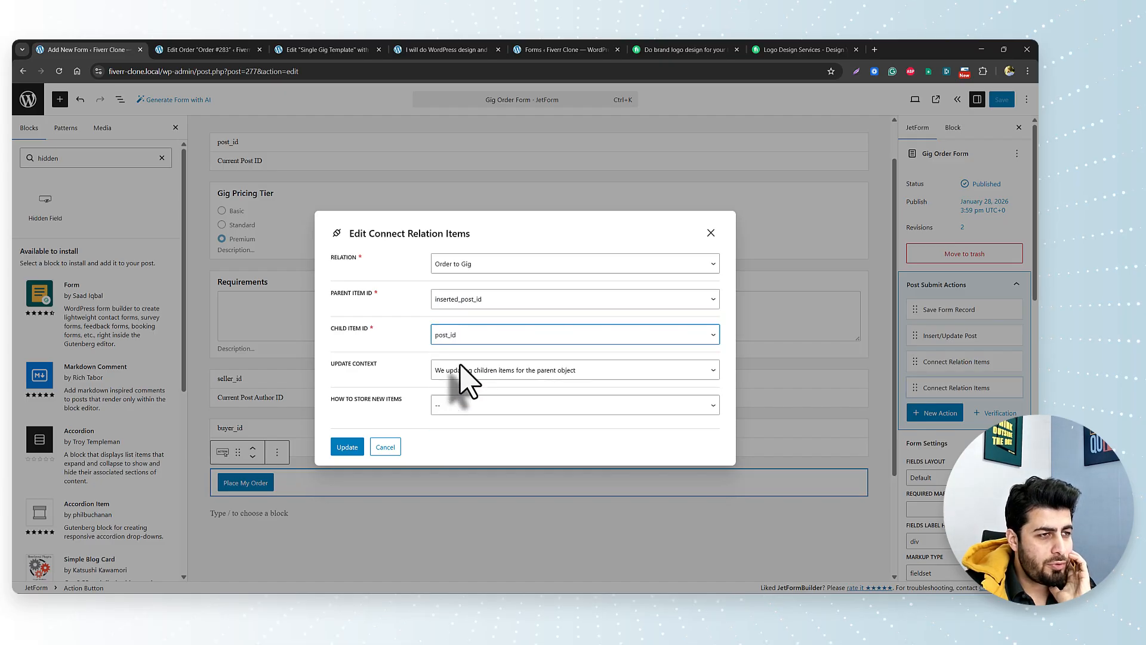
click(346, 448)
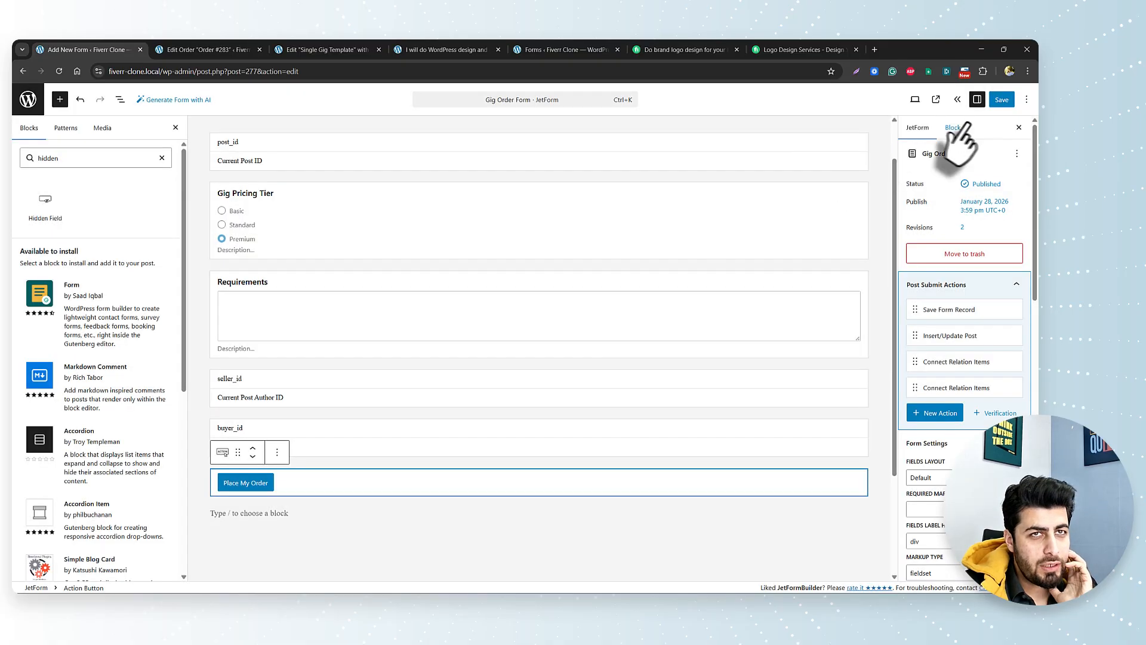
click(1001, 100)
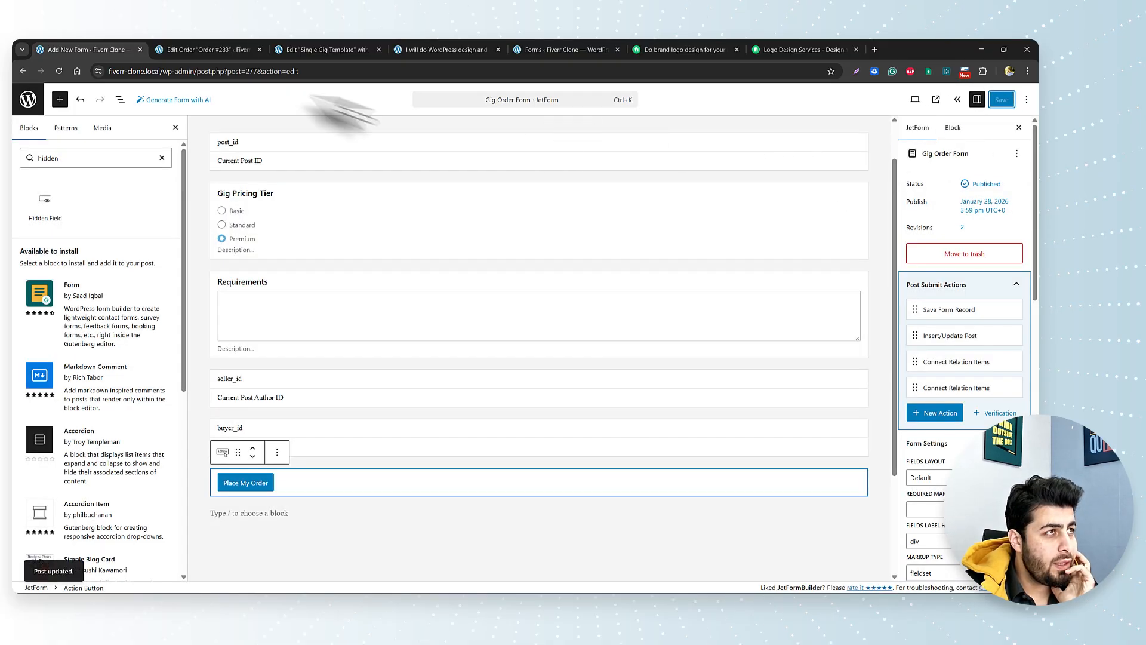
Step: Reload the WordPress gig page and place a test order with the Basic tier and the requirements "Third order"
click(216, 47)
click(357, 49)
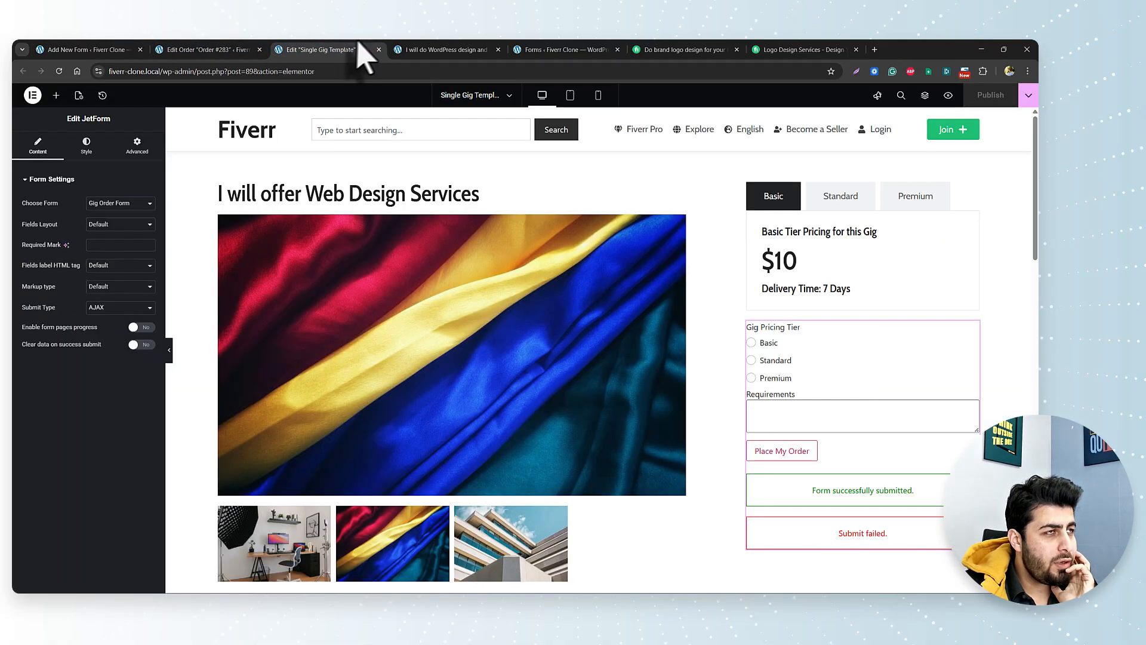
click(428, 50)
click(59, 71)
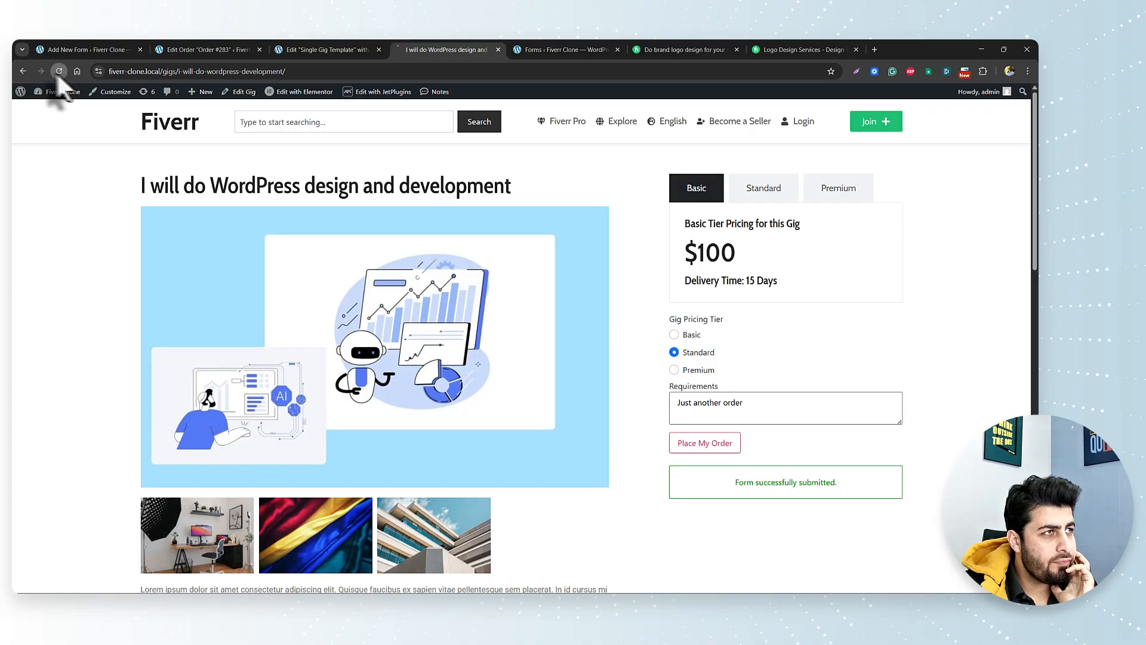
click(722, 407)
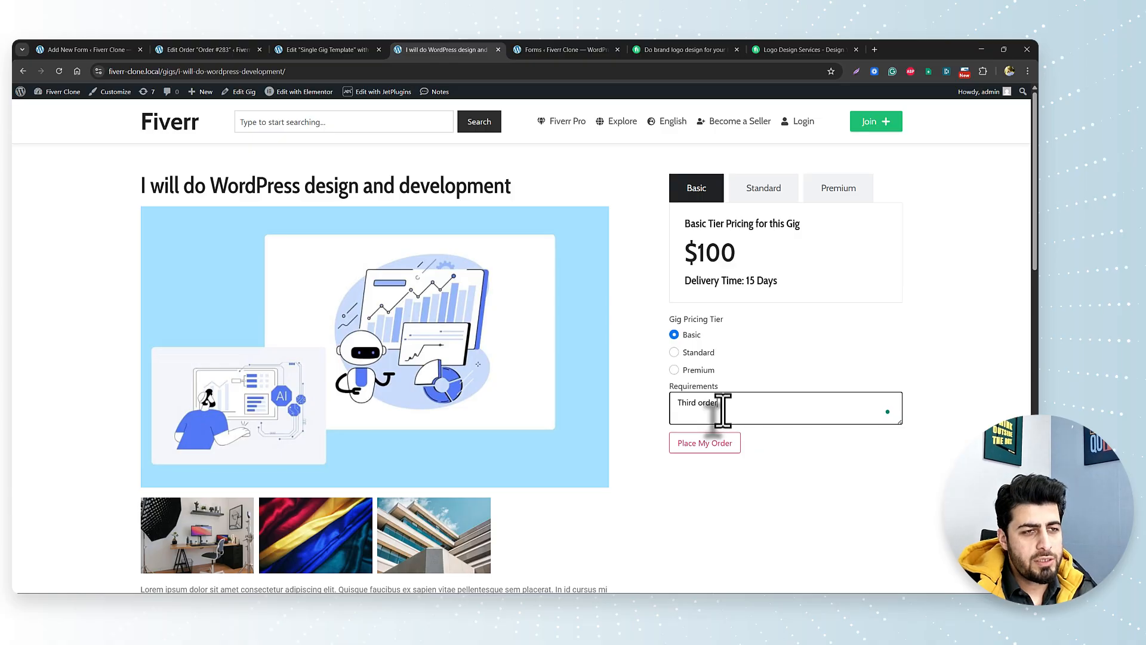
click(709, 445)
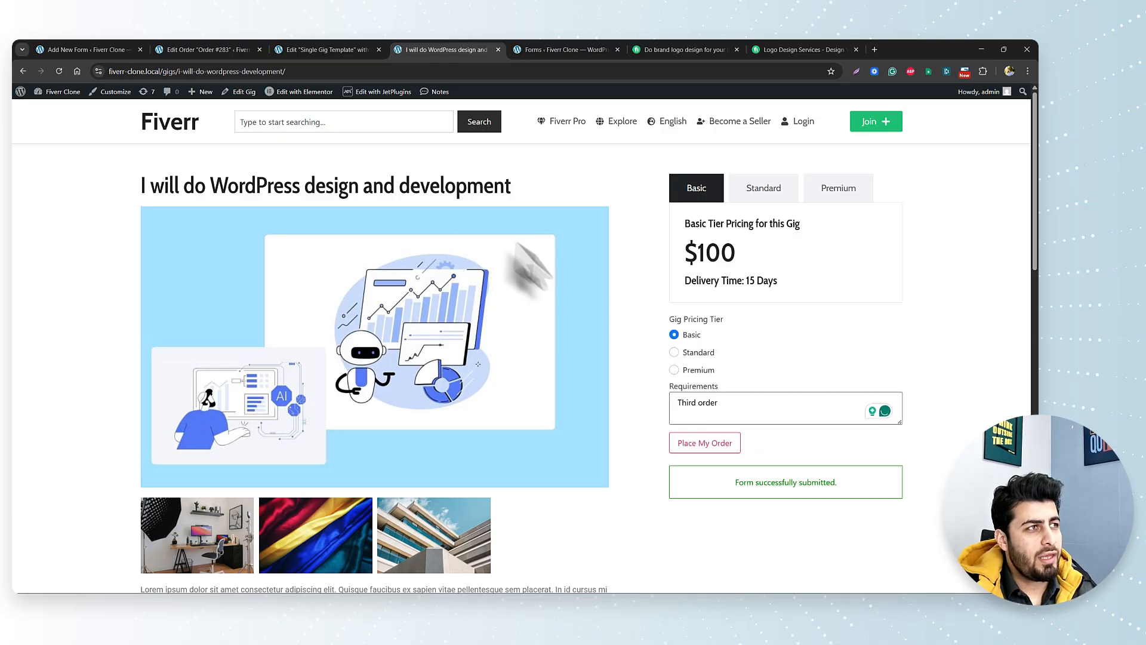
Step: Open the newest order from the admin Orders list and examine its order details and Children Gigs
click(223, 50)
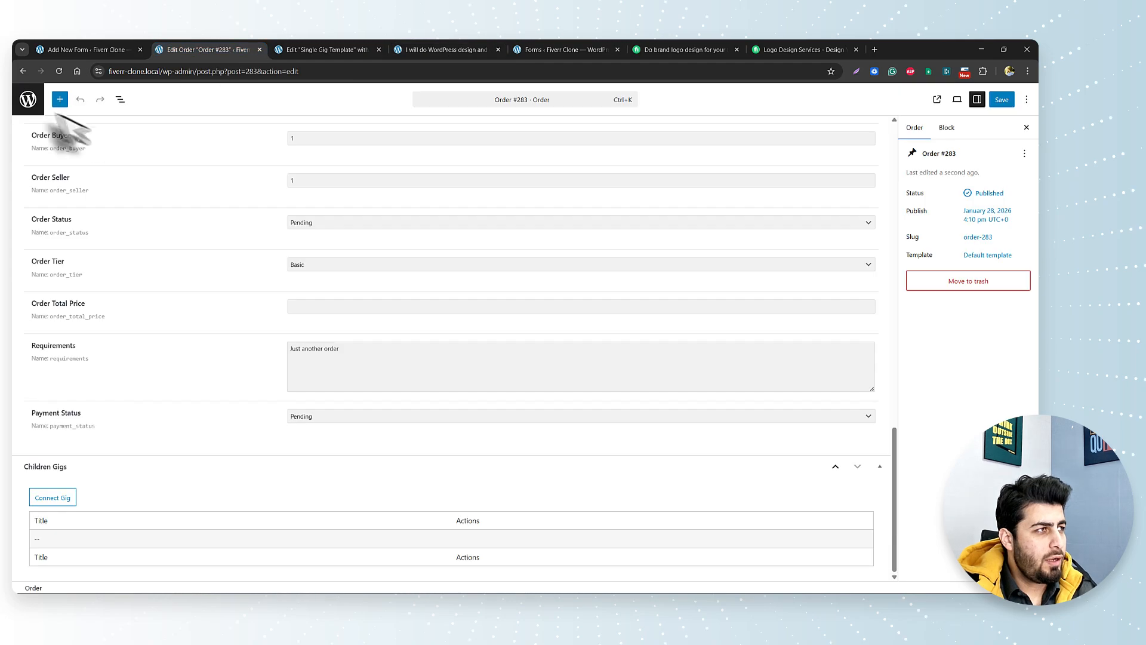
click(25, 102)
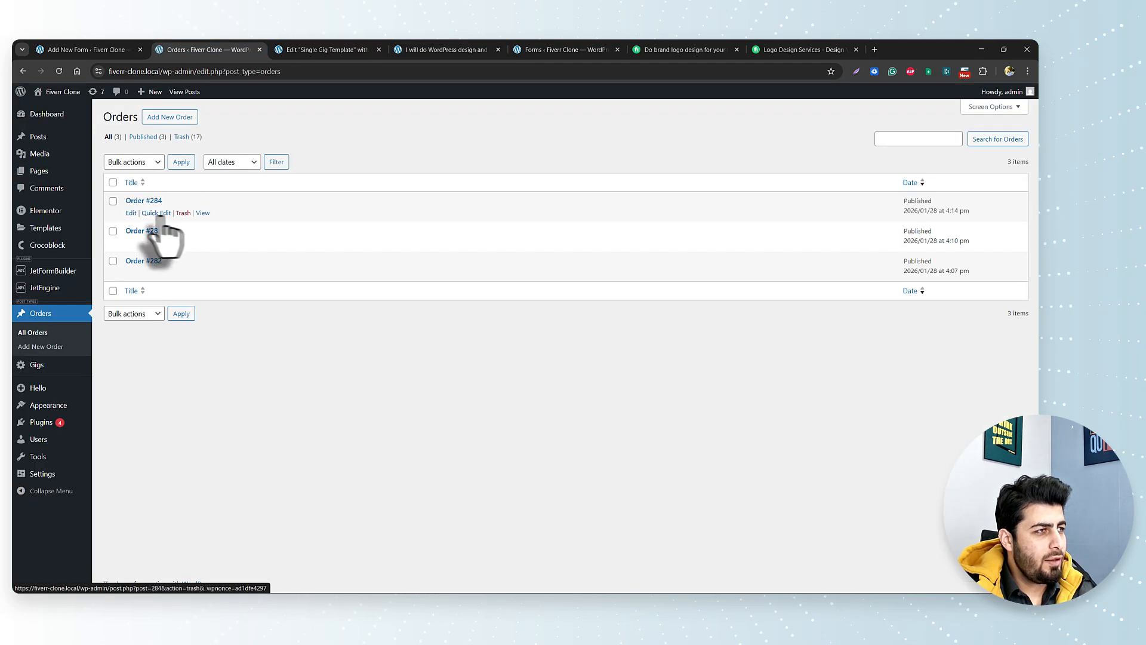
click(130, 213)
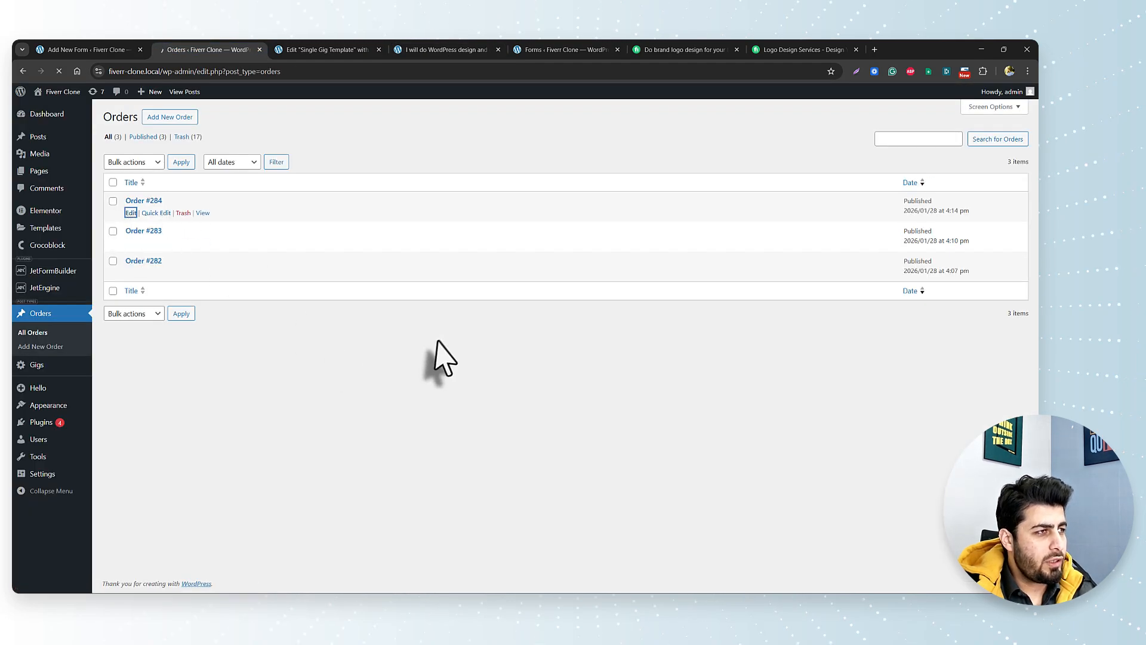
scroll(396, 428, down, 5)
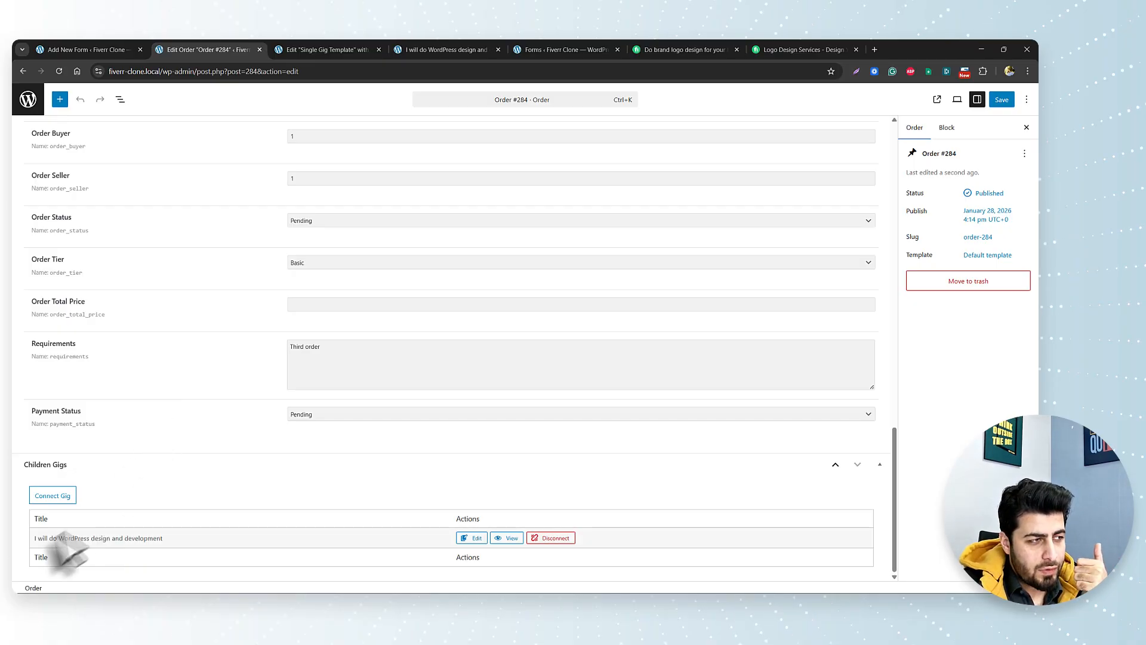
scroll(191, 388, up, 3)
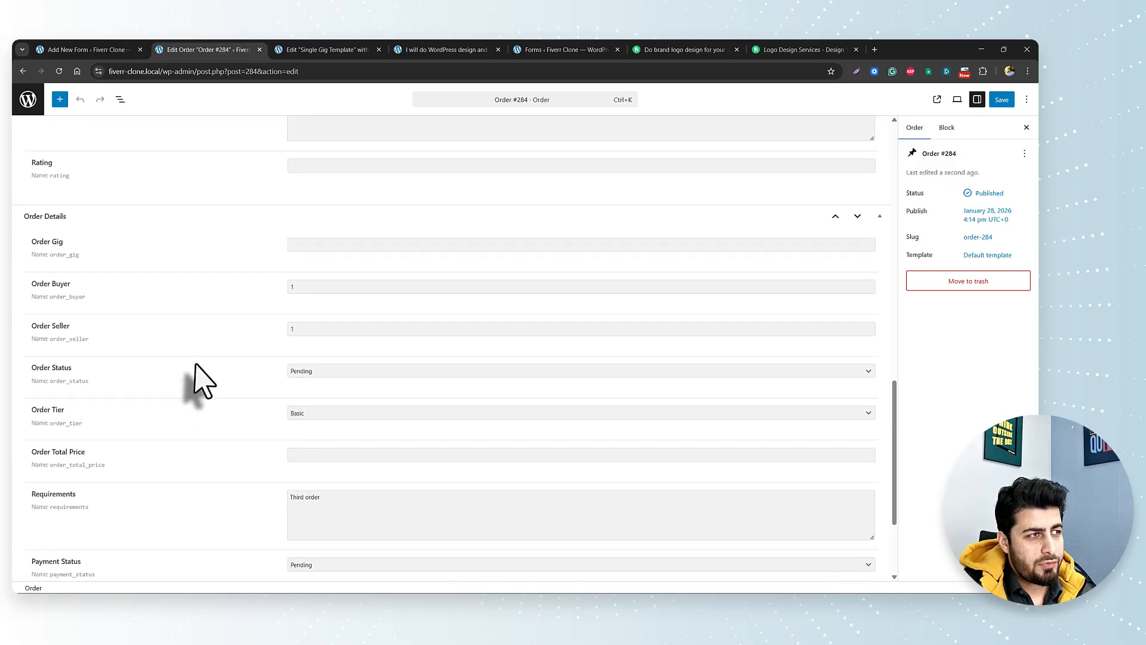
scroll(325, 406, down, 3)
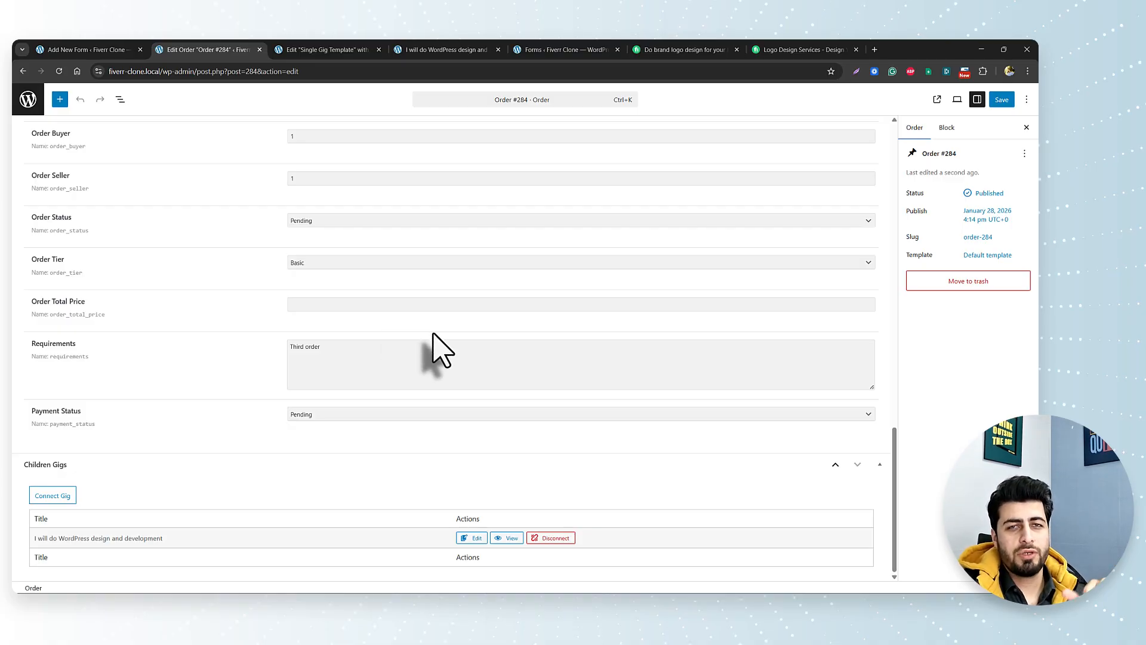
Step: Load the site's account/ page in place of the WordPress gig page to view the Seller Dashboard
click(120, 51)
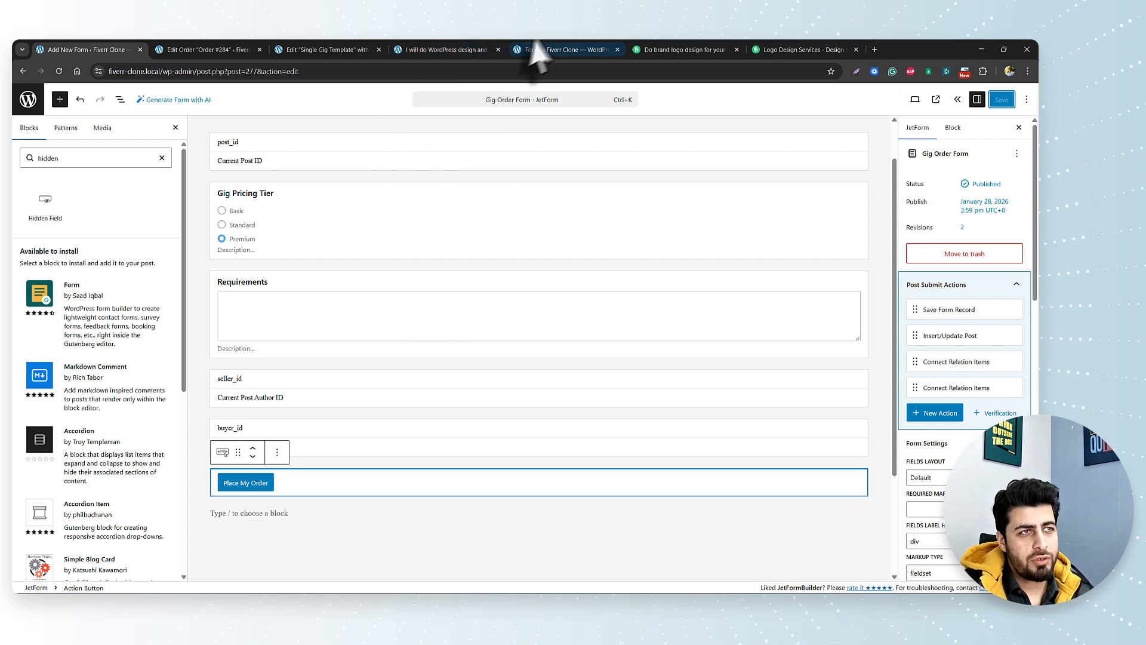
click(461, 48)
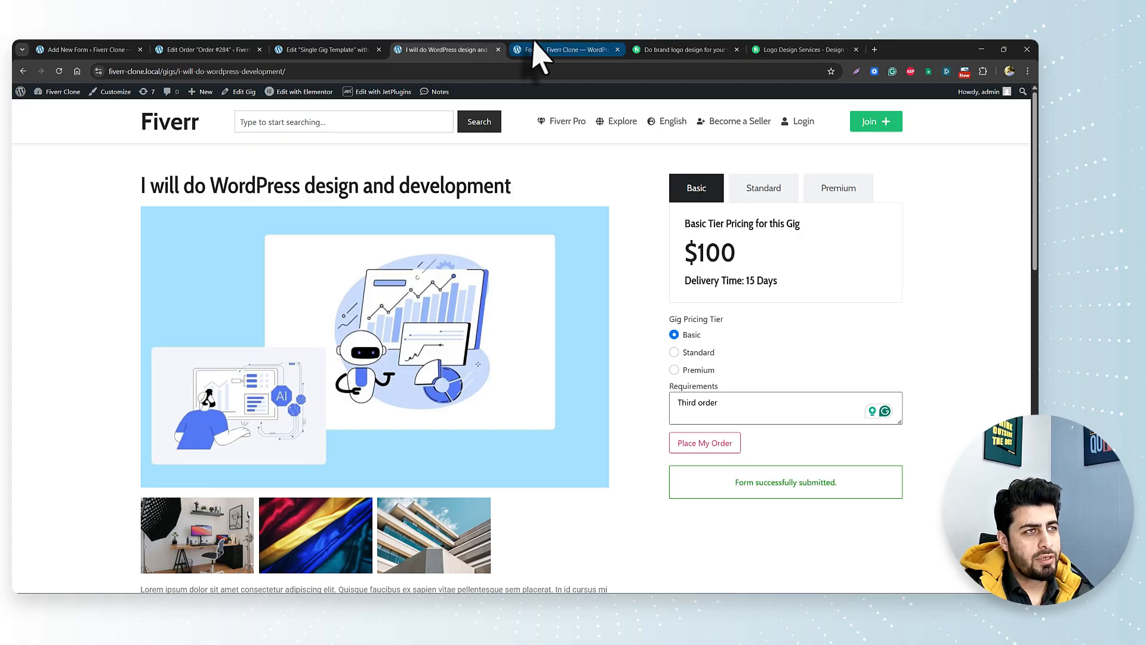
click(559, 50)
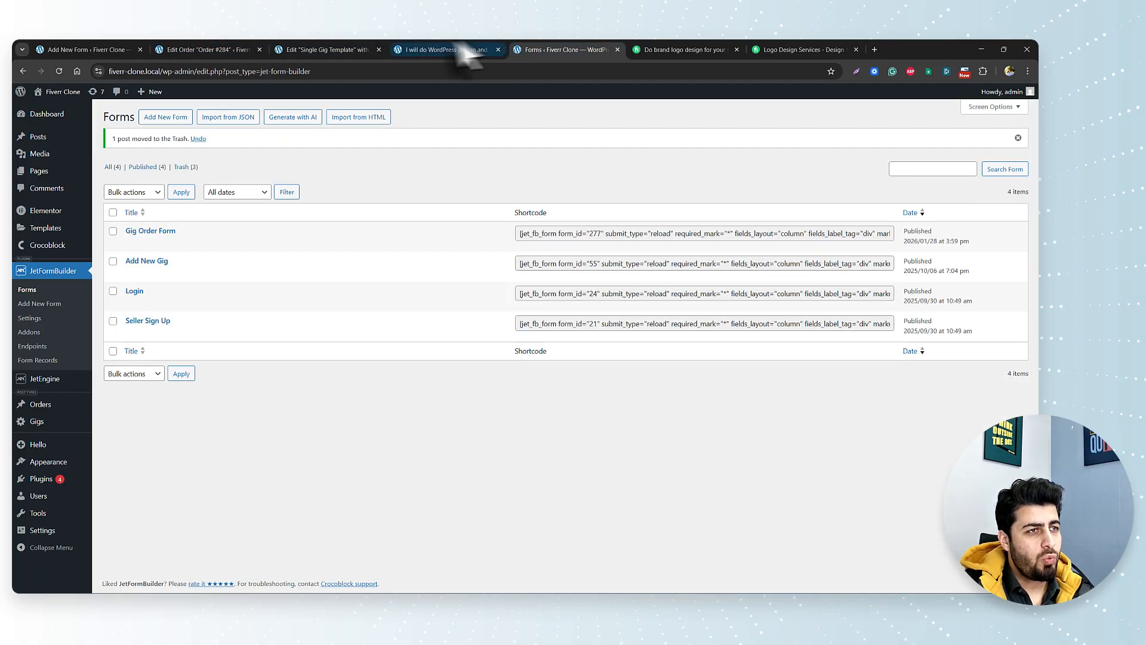
click(448, 49)
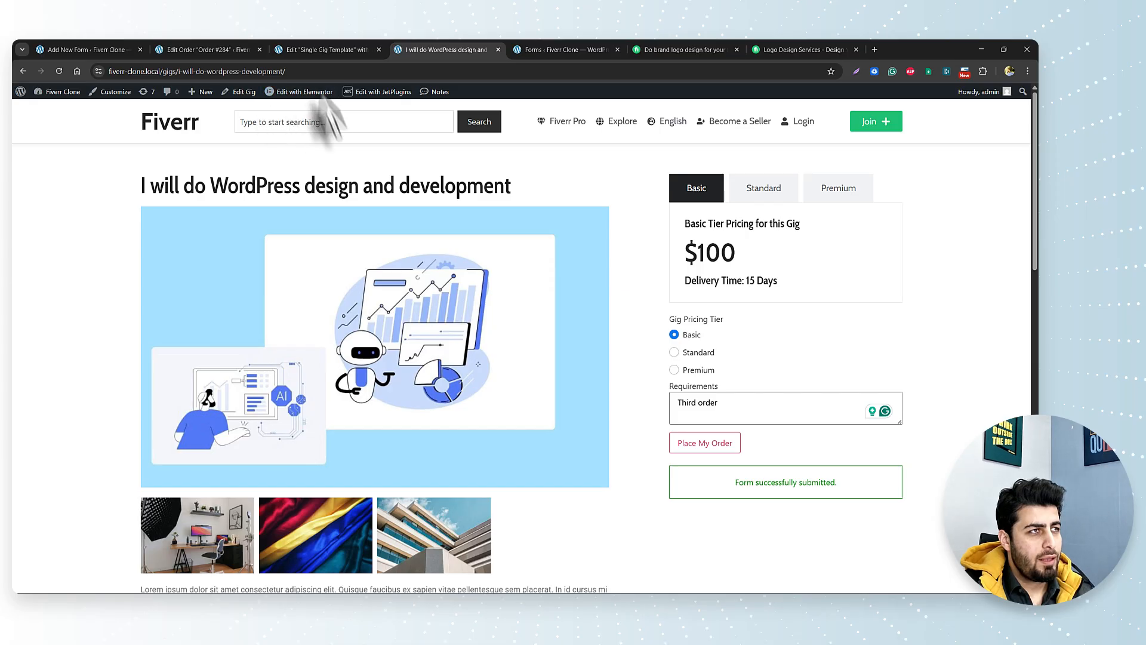
drag(161, 71, 403, 71)
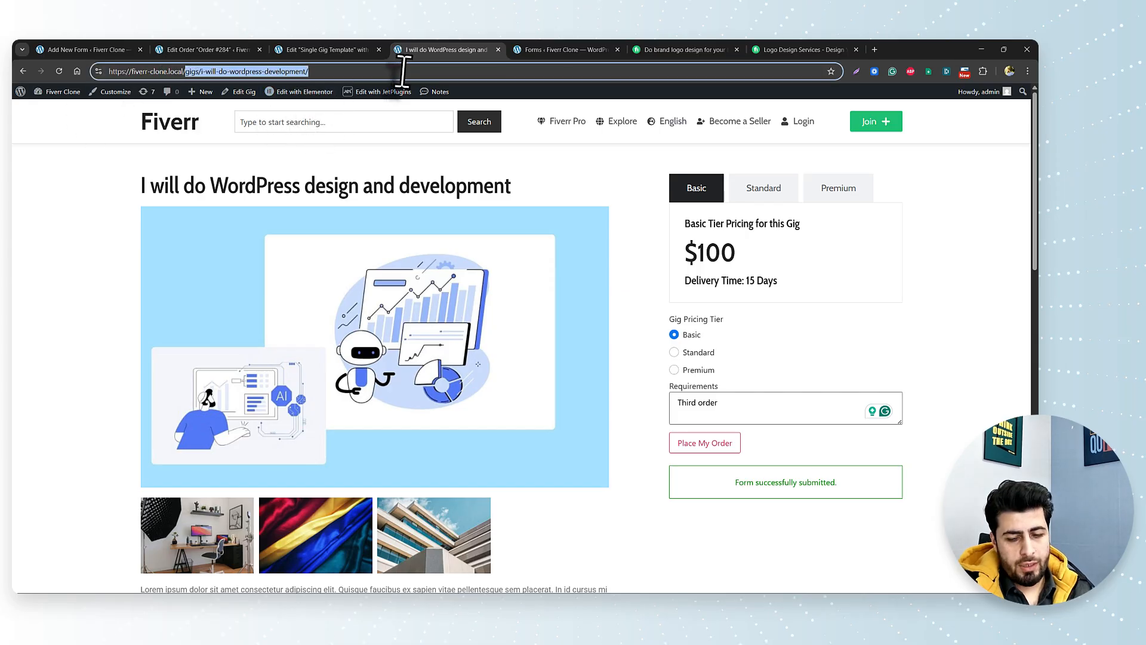
text(account/)
key(Return)
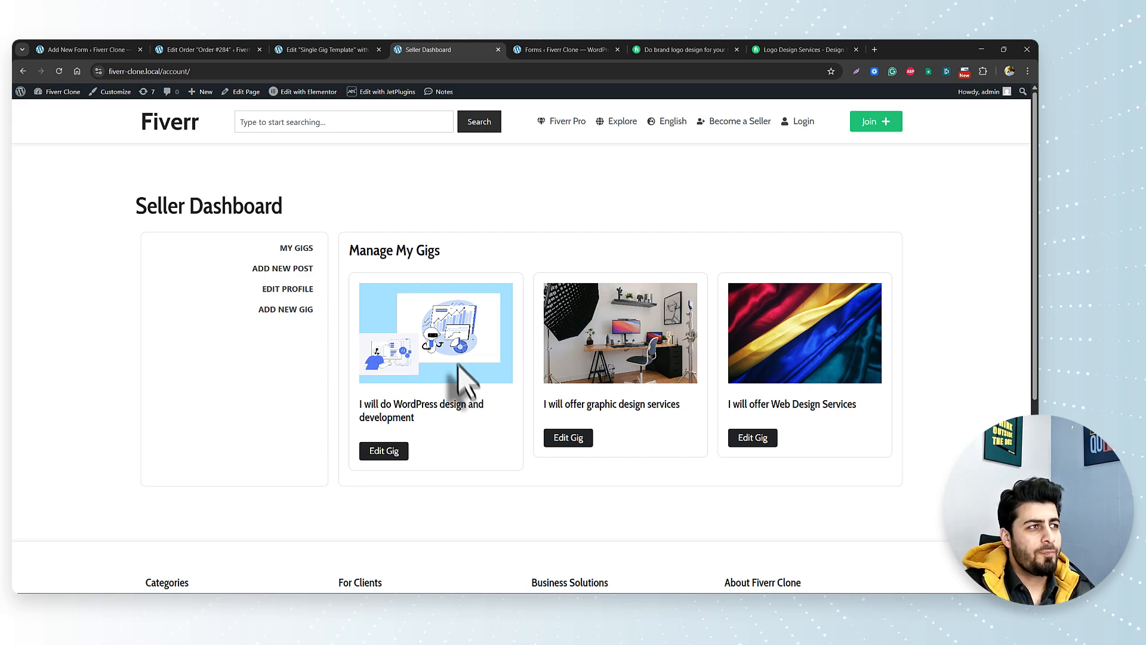
click(113, 54)
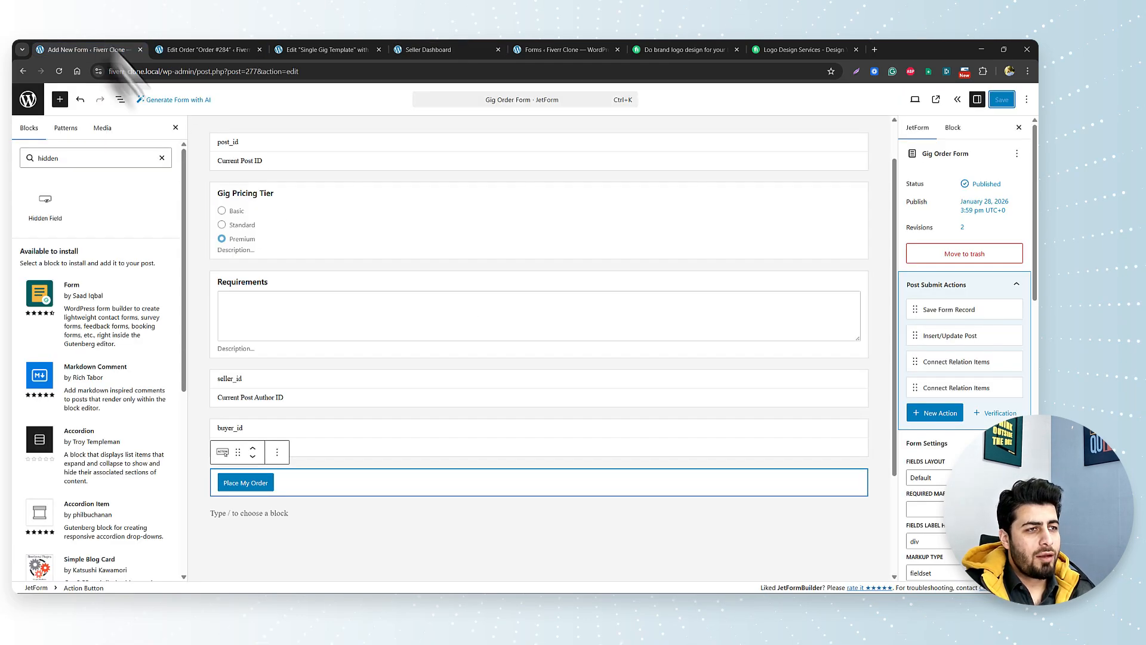
scroll(540, 377, up, 2)
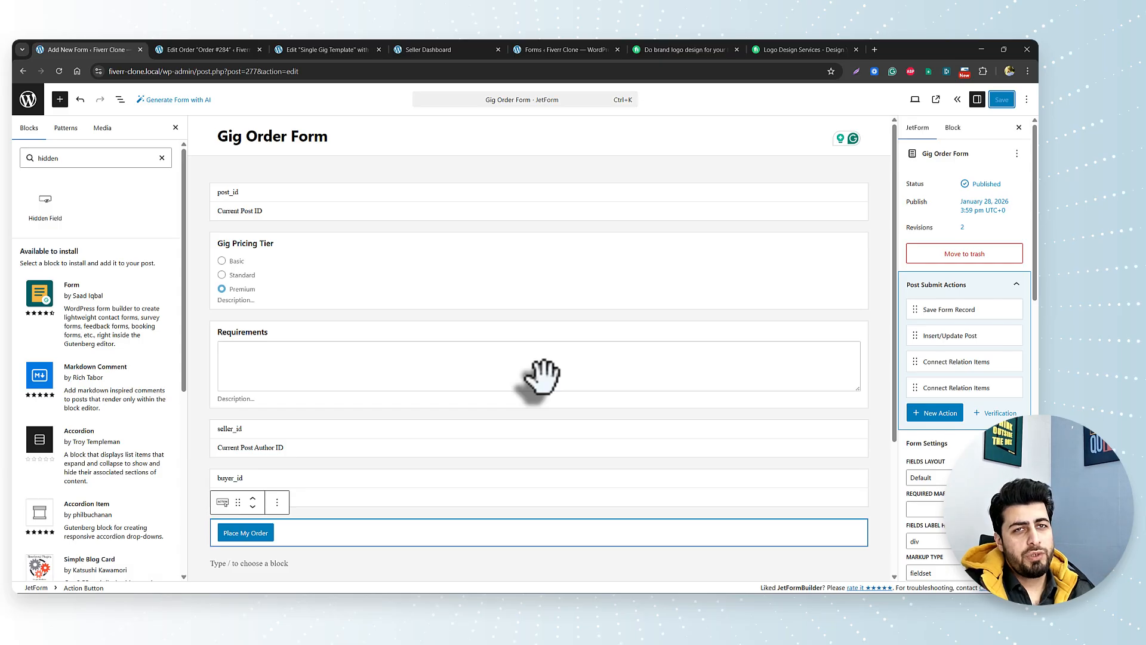
click(427, 47)
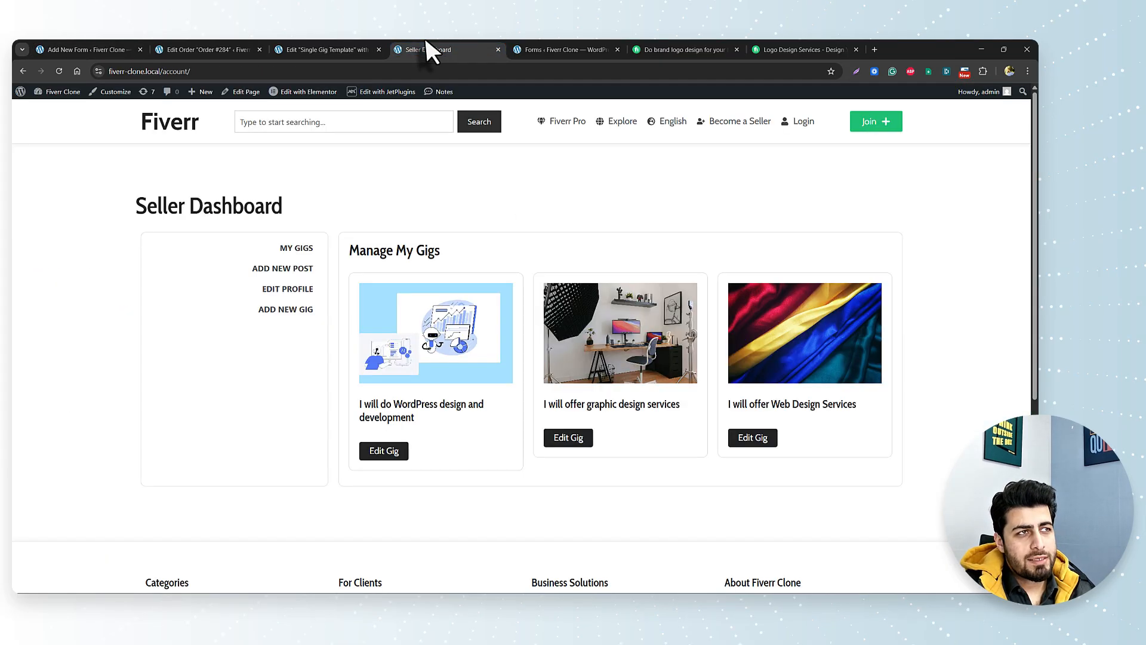